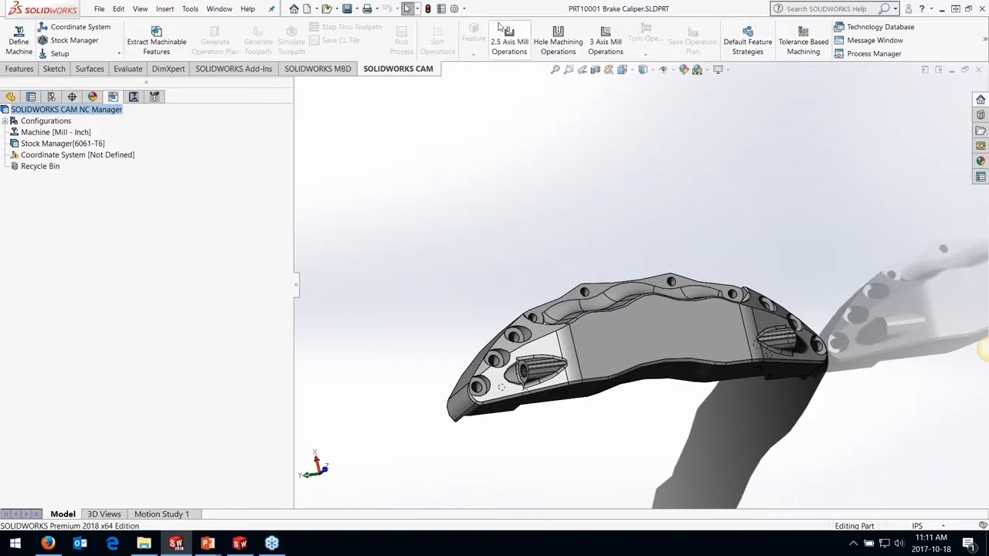
Check in the add-ins list that SOLIDWORKS CAM 2018 is enabled and accept the list
click(464, 8)
click(476, 47)
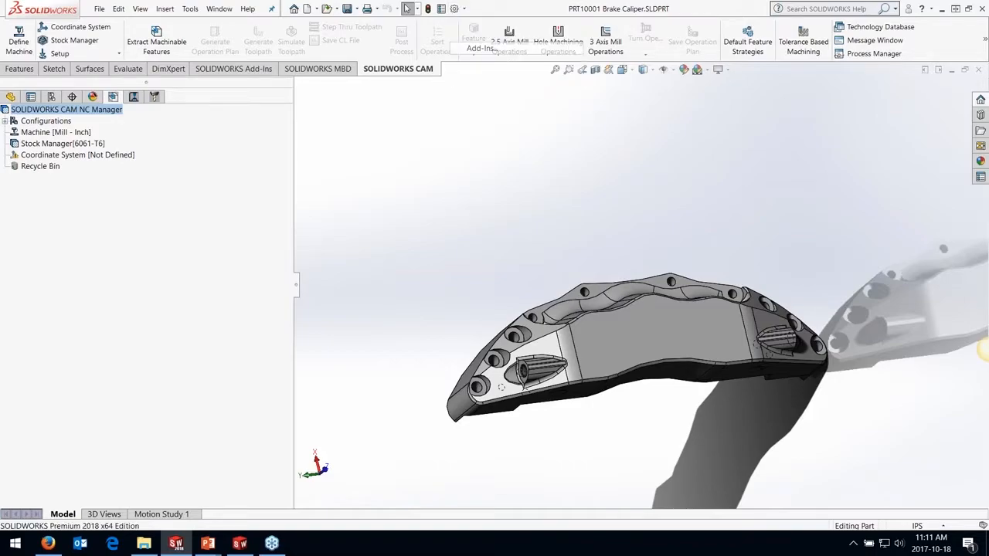
scroll(309, 371, down, 5)
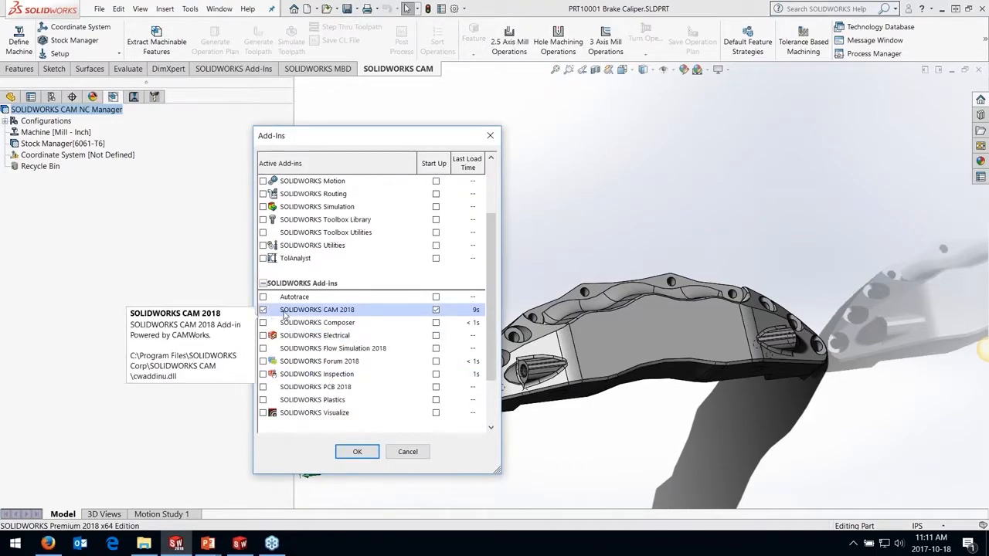
click(357, 452)
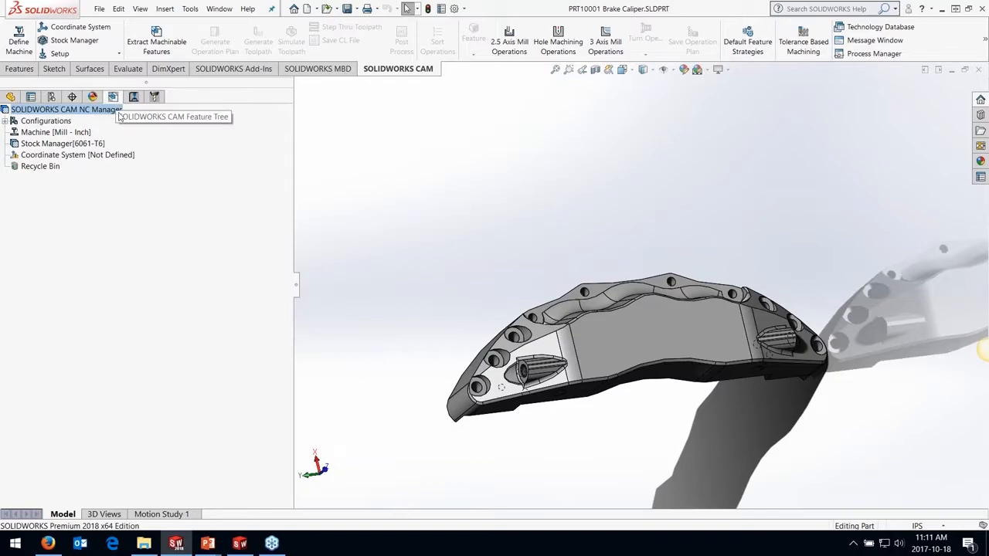
Review the Mill - Inch machine definition, including its tool crib, post processor and setup options, and accept it
click(44, 135)
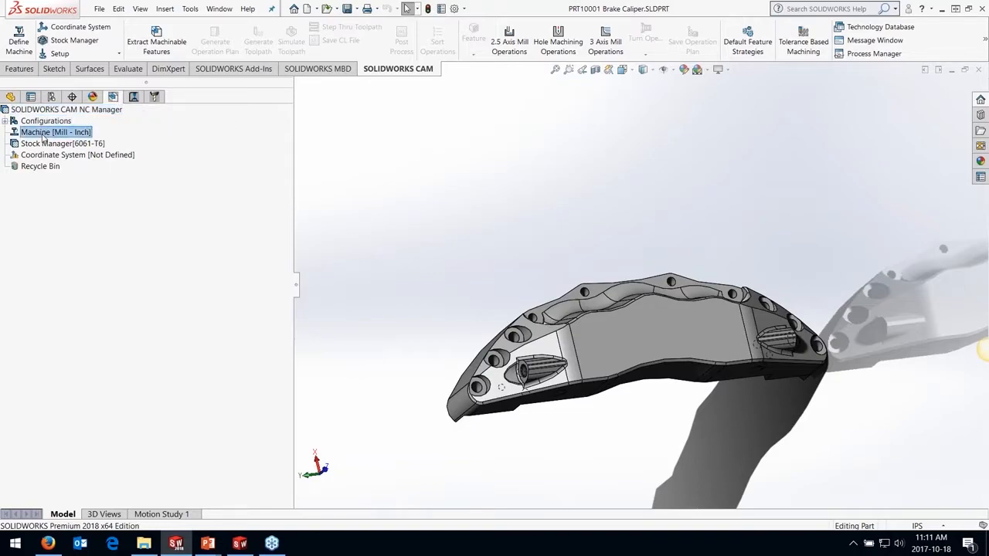
double_click(44, 135)
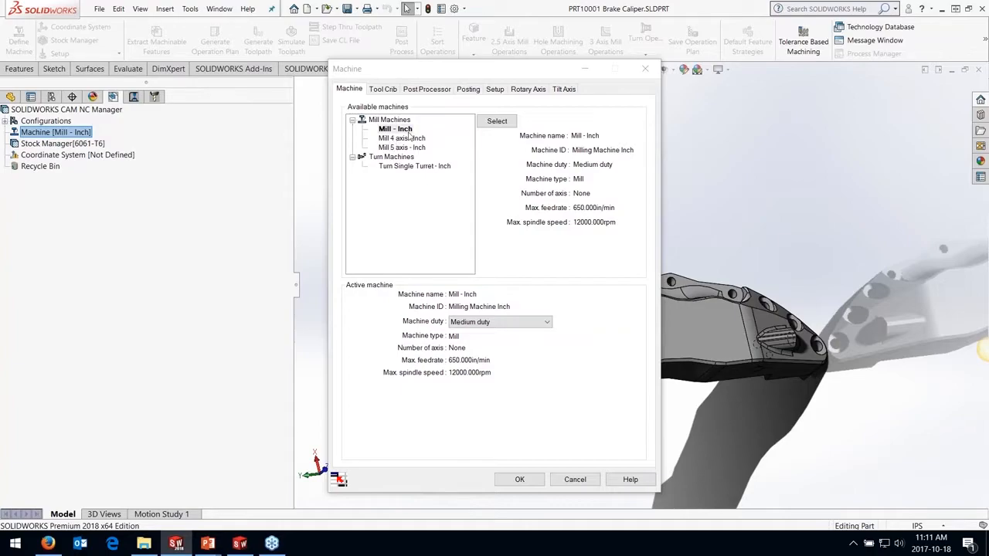
click(384, 89)
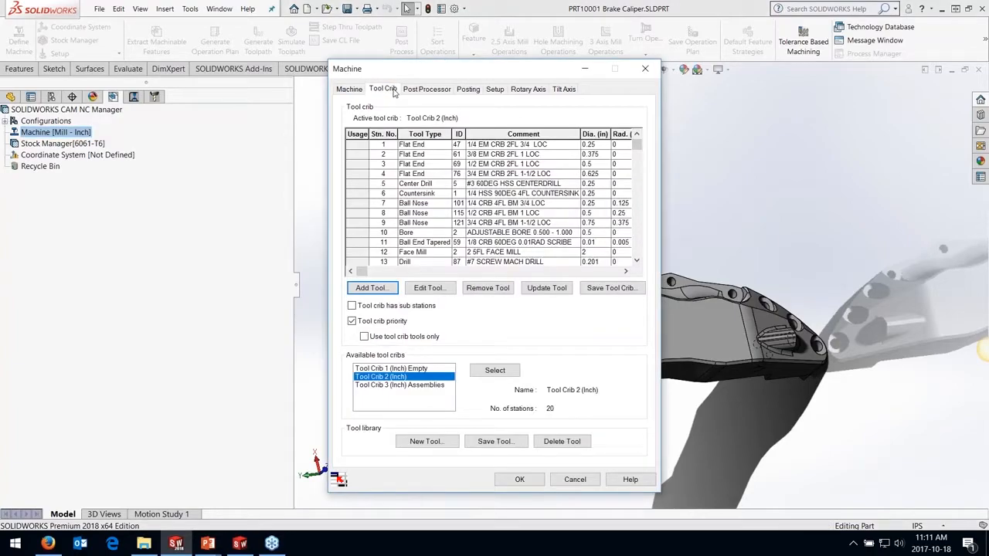
click(425, 90)
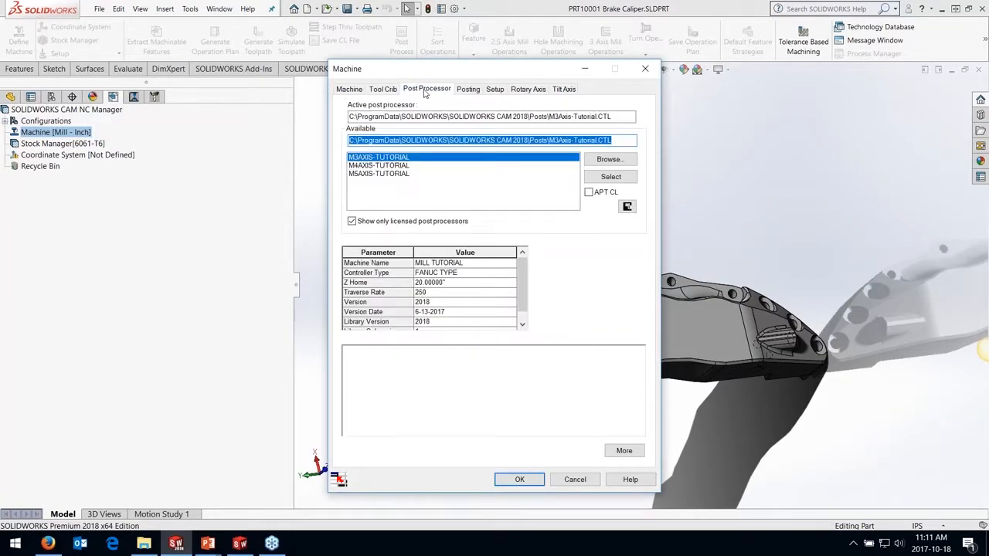
click(494, 90)
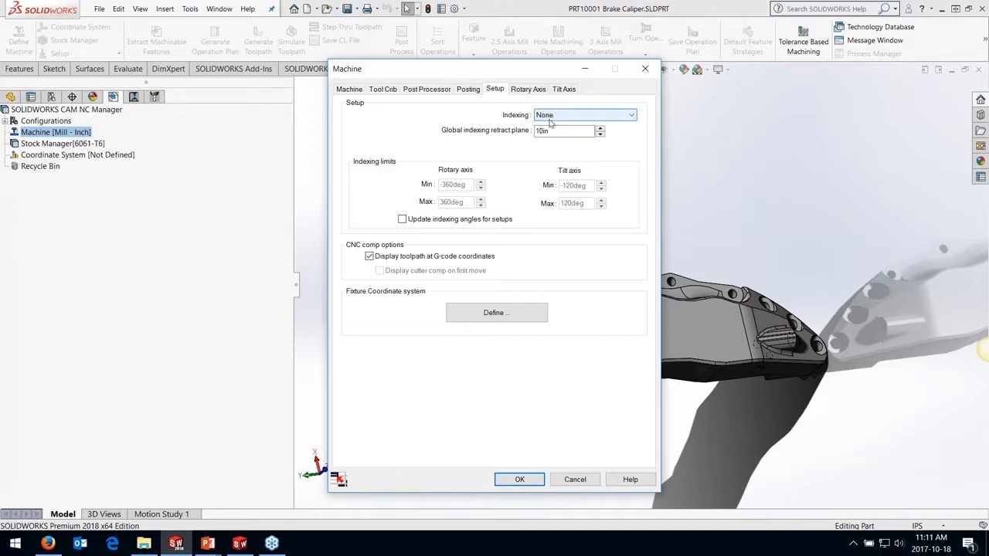
click(520, 480)
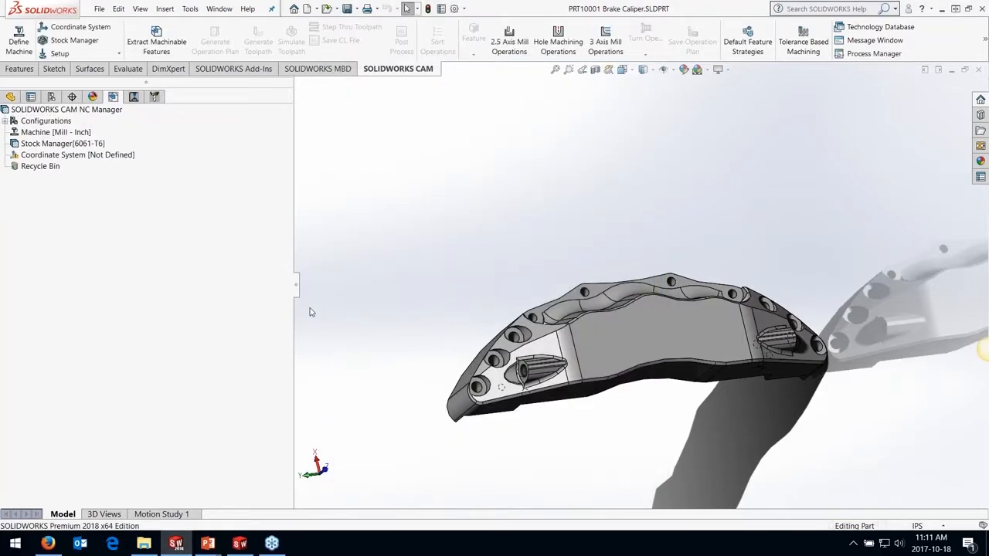
Set the stock's bounding box offsets to 0.2 in in X, Y and Z, applied equally to the positive and negative sides
click(78, 147)
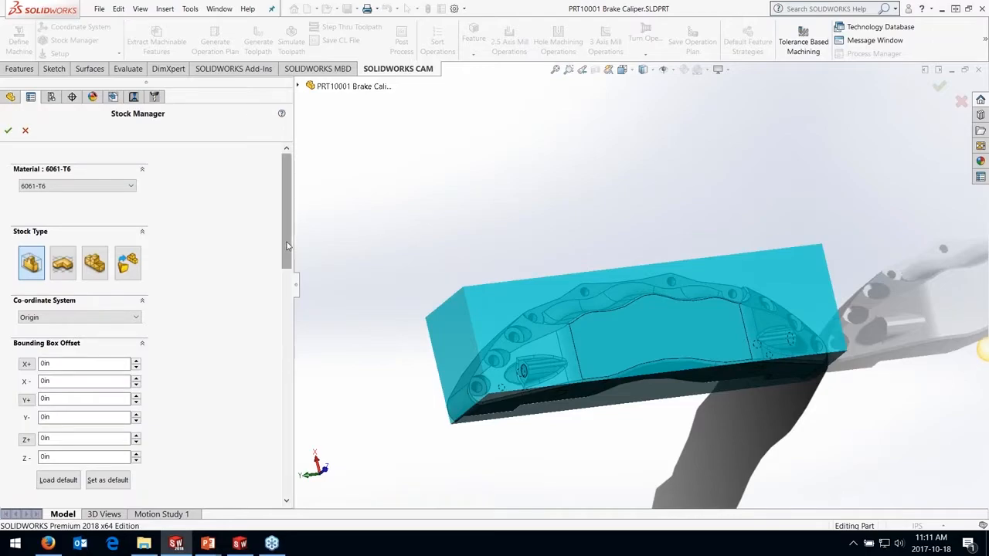
drag(281, 232, 282, 260)
click(135, 290)
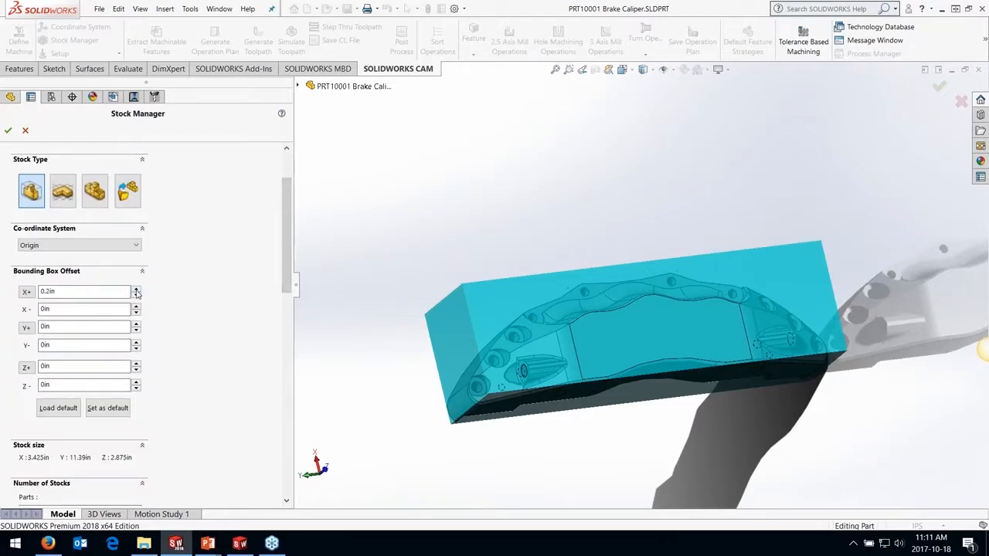
click(135, 289)
click(136, 325)
click(136, 325)
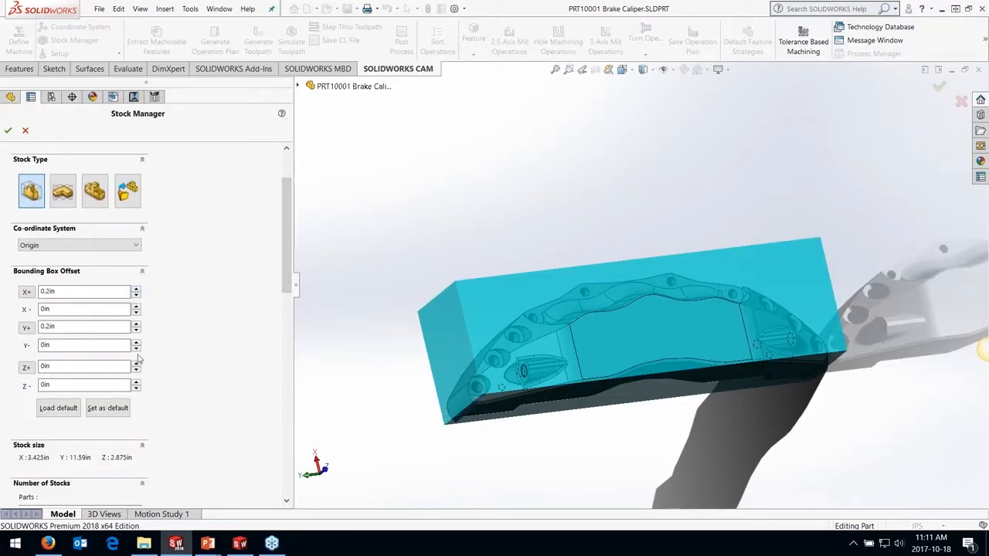
click(136, 363)
click(136, 363)
click(26, 367)
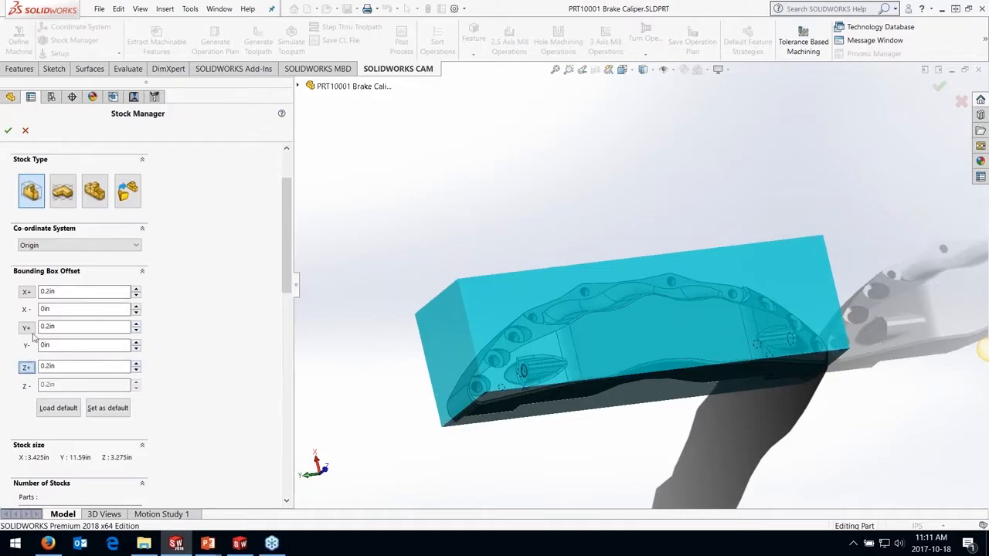
click(26, 327)
click(27, 291)
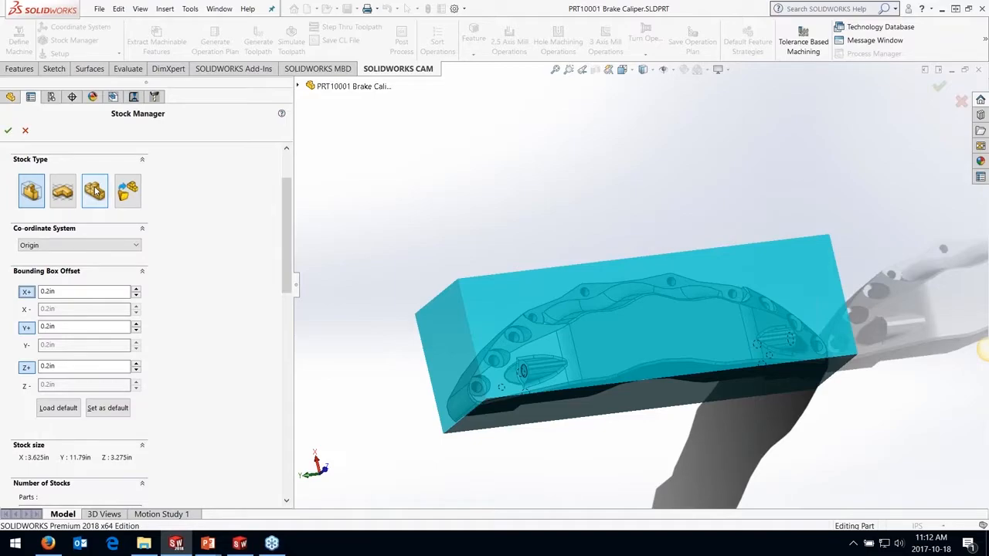
Look at the solid model stock type, return to the bounding box type and accept the stock definition
click(132, 204)
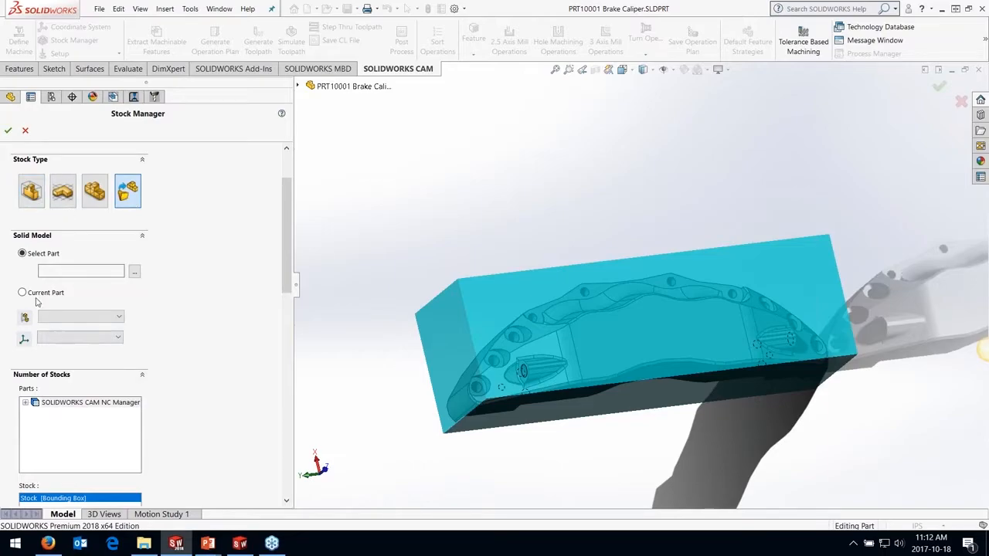
click(30, 197)
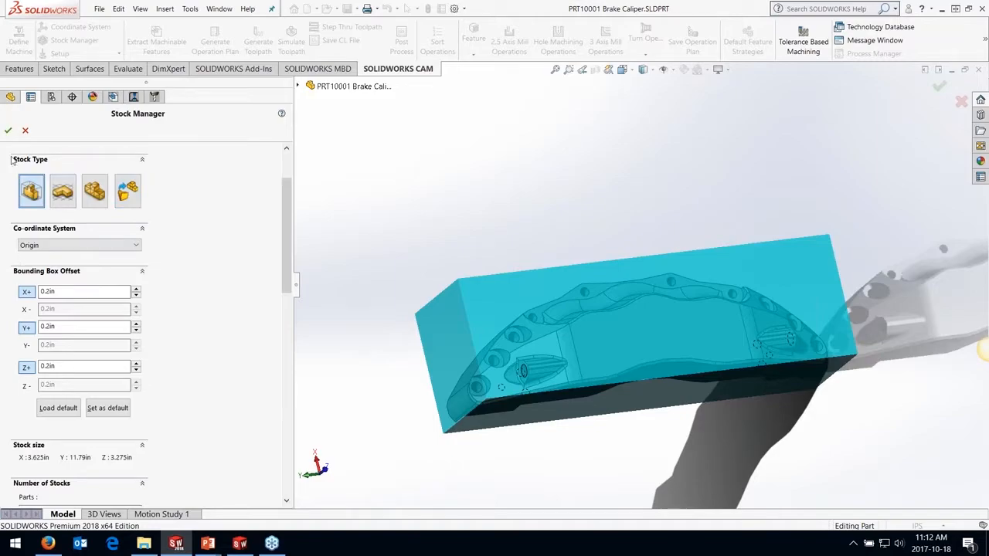
click(8, 132)
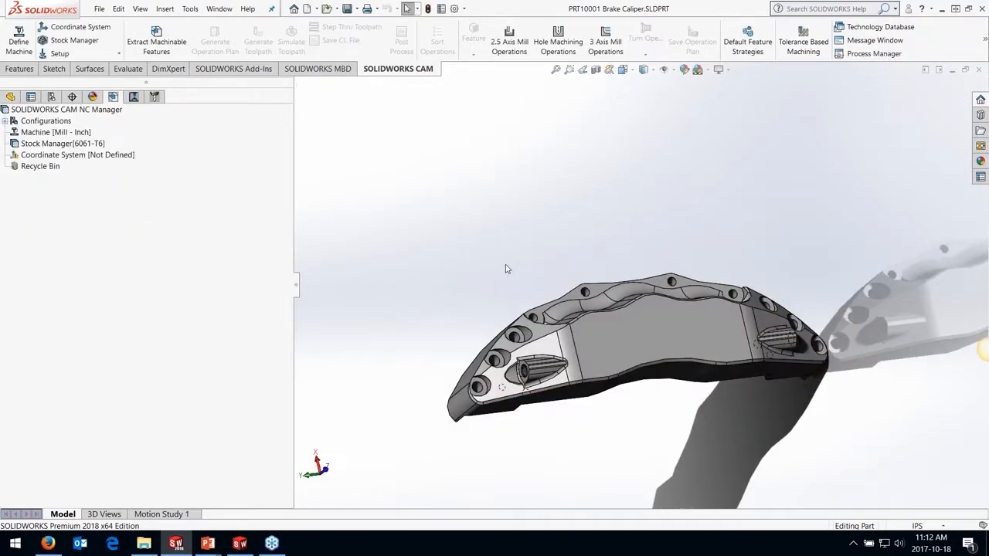
Extract the machinable features automatically from the brake caliper model
middle_drag(541, 269, 644, 337)
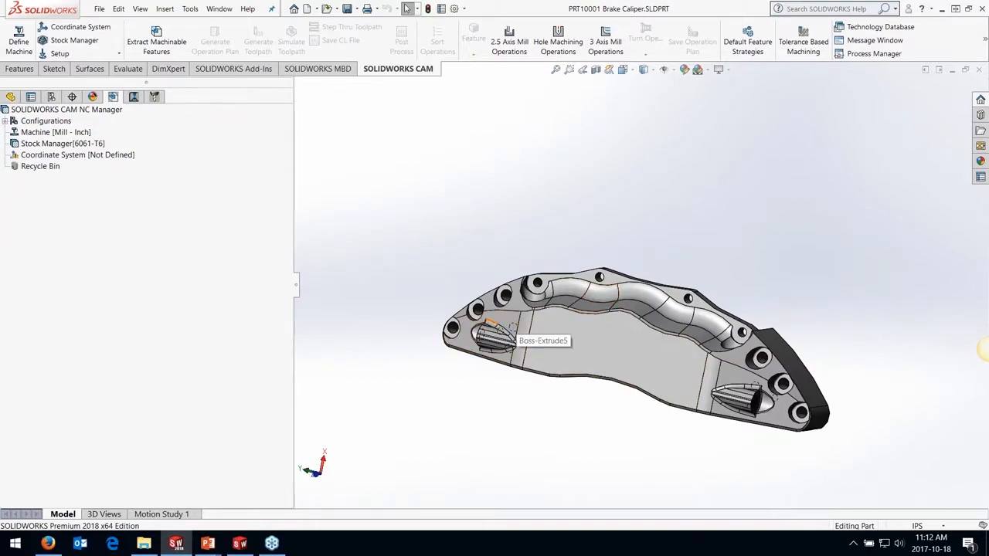
middle_drag(512, 328, 552, 328)
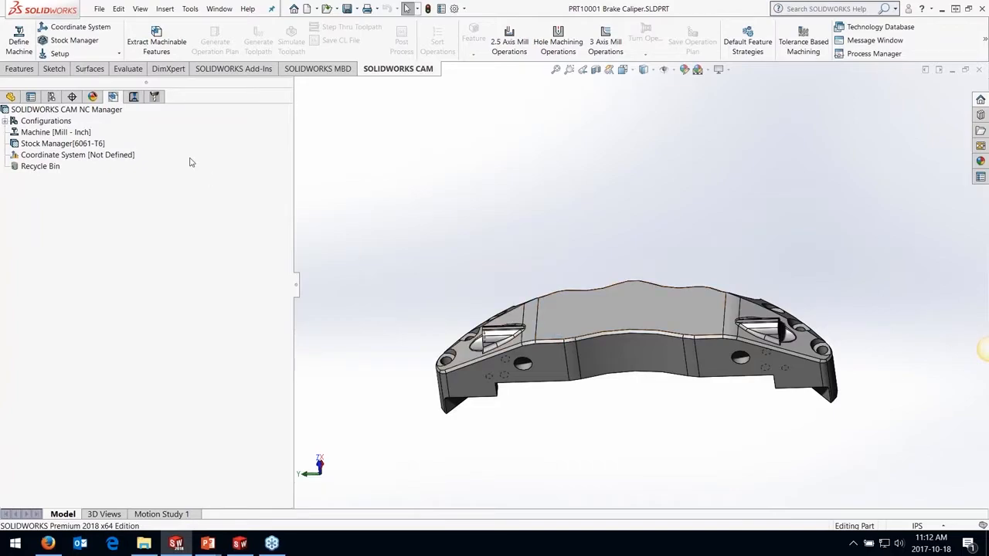
click(162, 48)
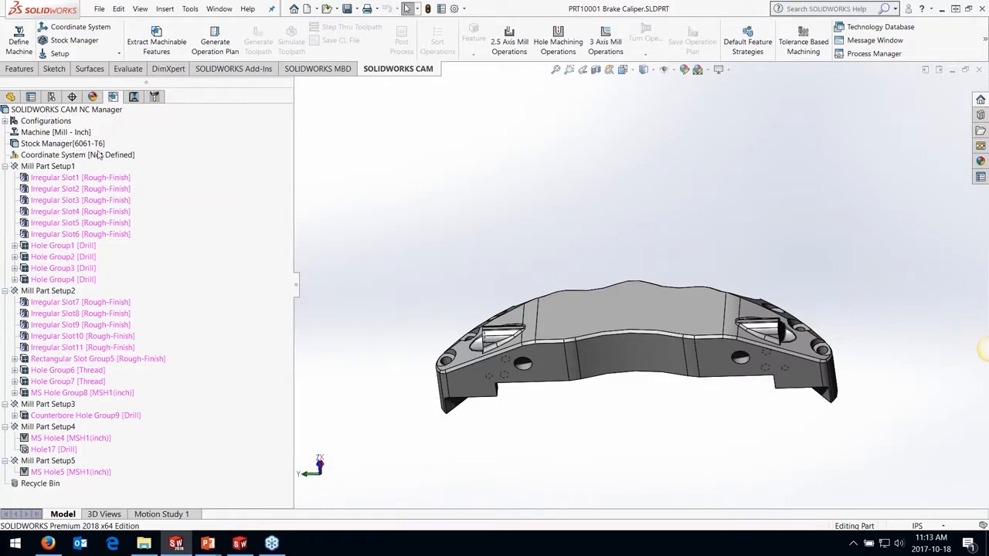
Examine the machining direction of each extracted mill part setup, from Mill Part Setup1 to Mill Part Setup5
middle_drag(489, 269, 492, 352)
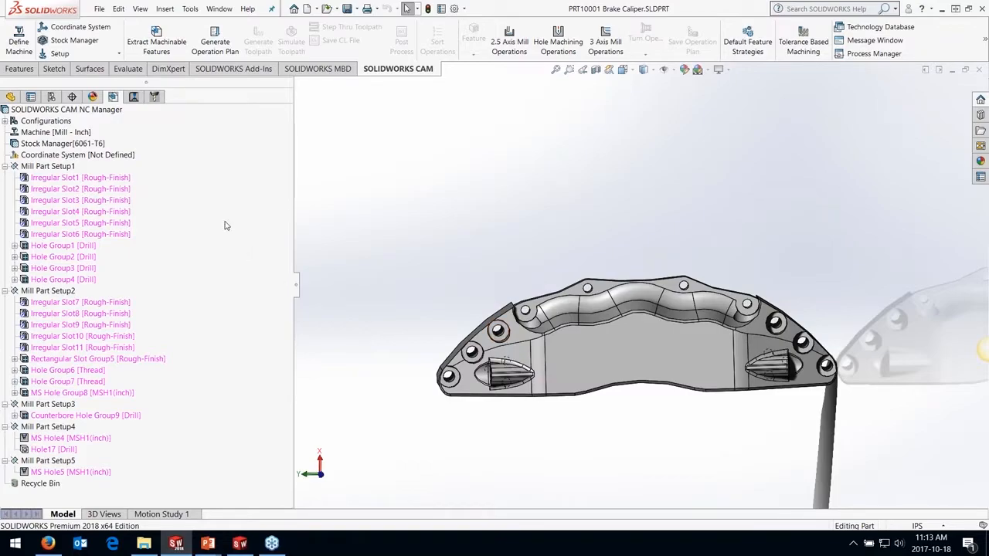
click(61, 167)
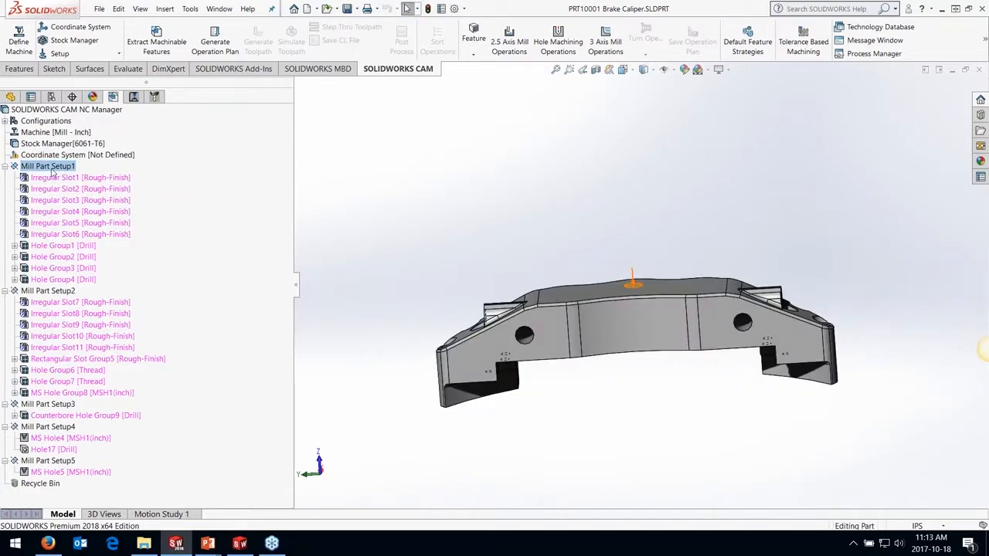
click(47, 291)
click(42, 404)
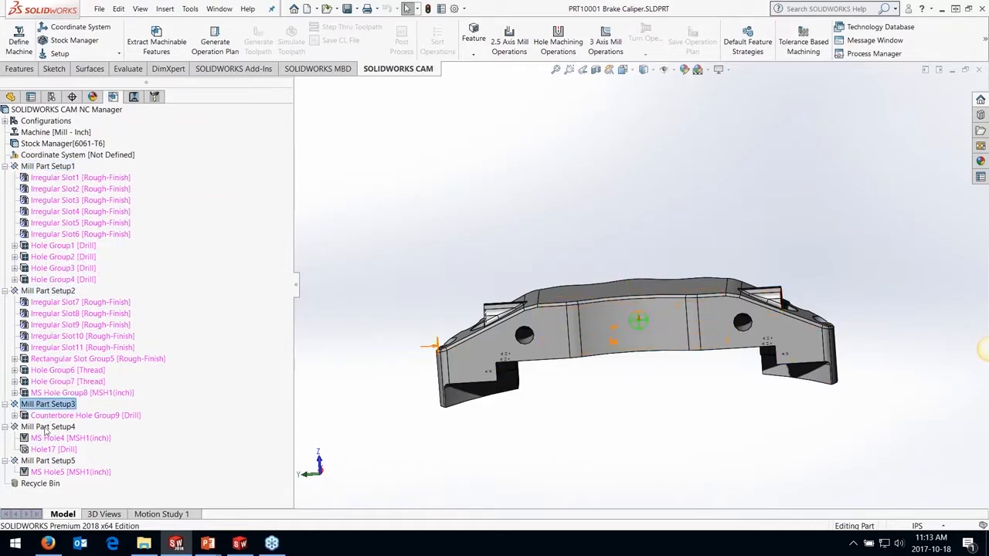
click(46, 427)
click(47, 460)
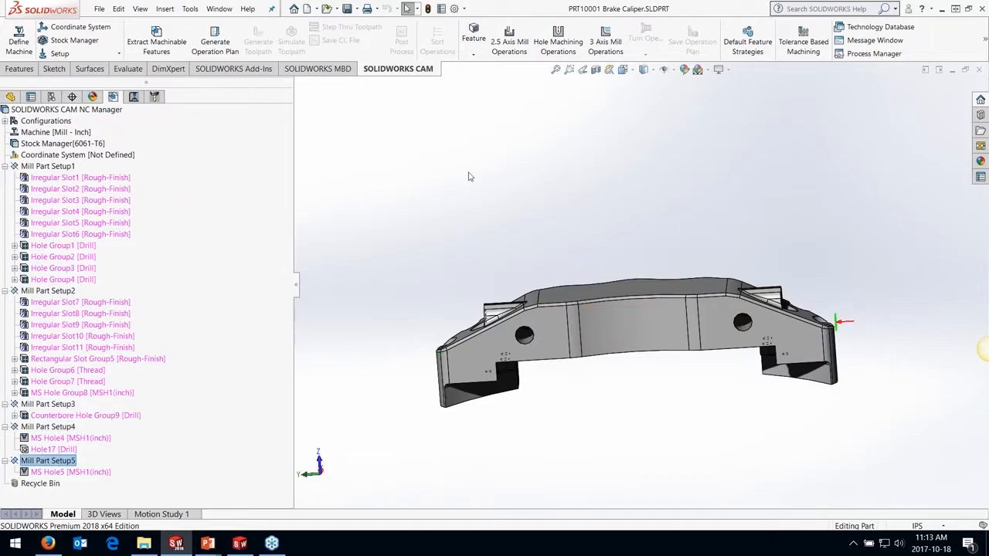
middle_drag(471, 177, 471, 228)
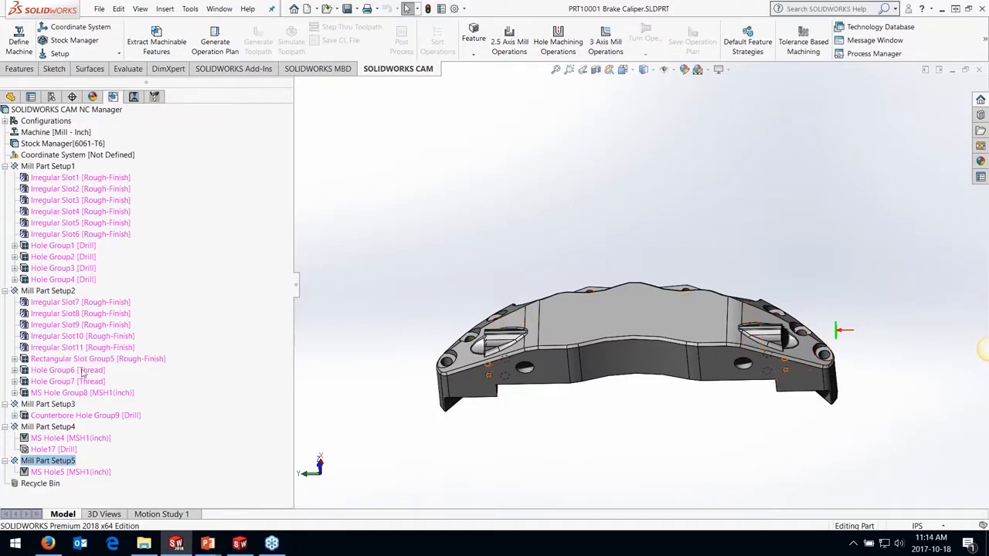
Inspect the geometry recognized for Hole Group6 and MS Hole Group8 on the caliper's underside, including the stepped piston bores
middle_drag(458, 235, 478, 313)
click(81, 393)
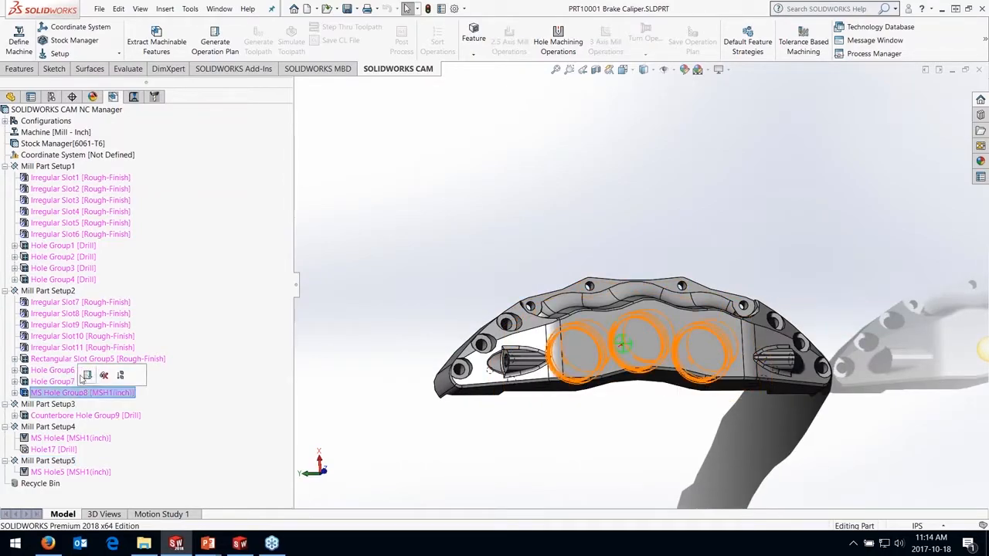
click(70, 371)
middle_drag(397, 283, 569, 254)
scroll(482, 365, down, 7)
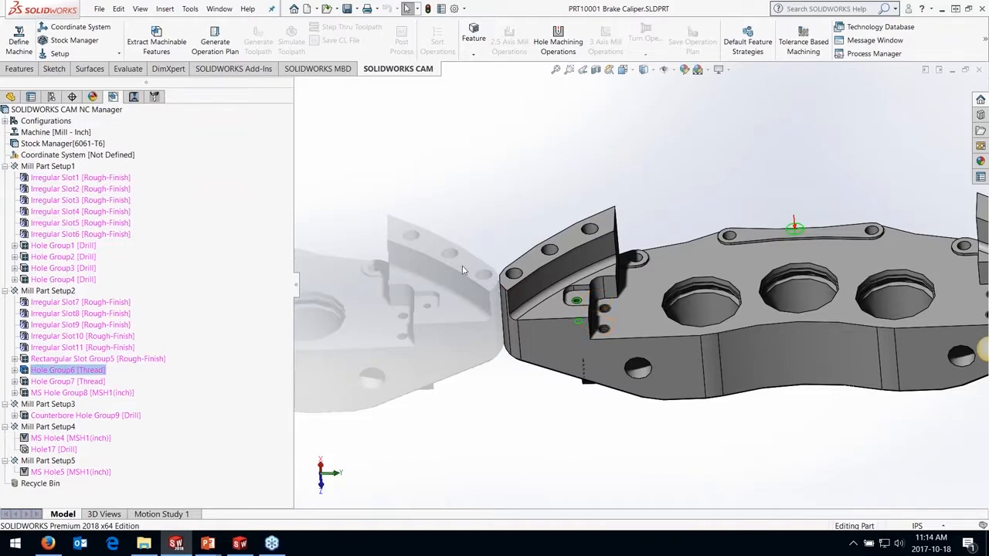
middle_drag(445, 274, 459, 278)
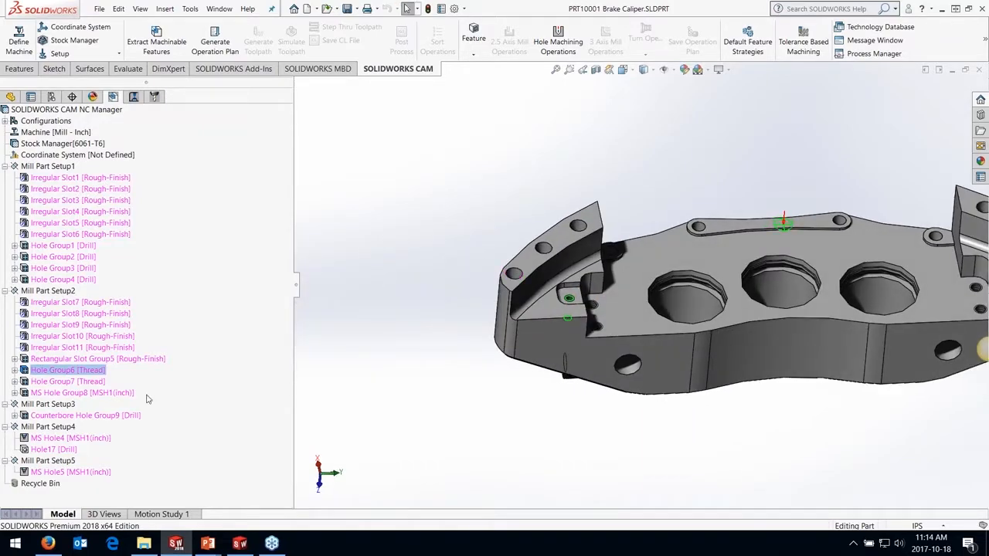
click(77, 392)
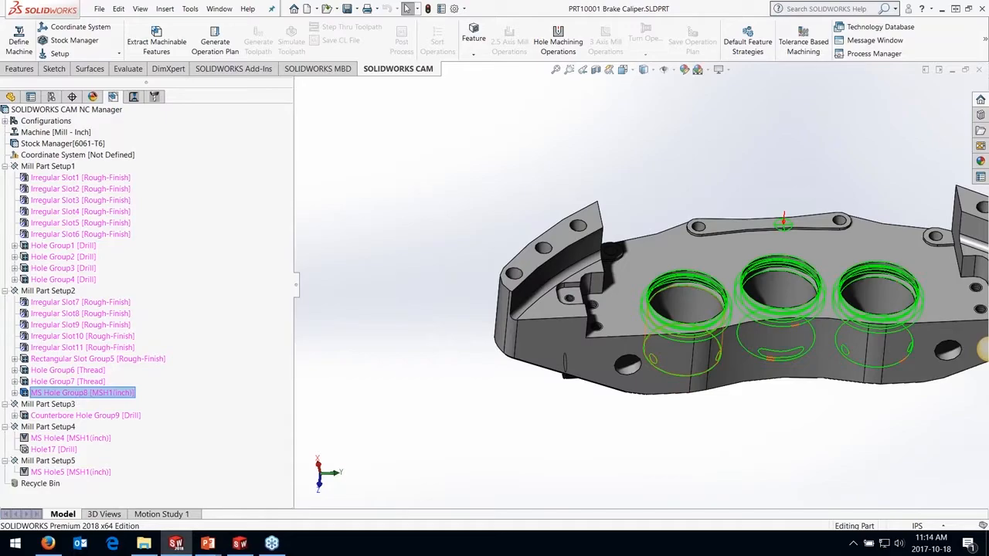
scroll(806, 298, down, 5)
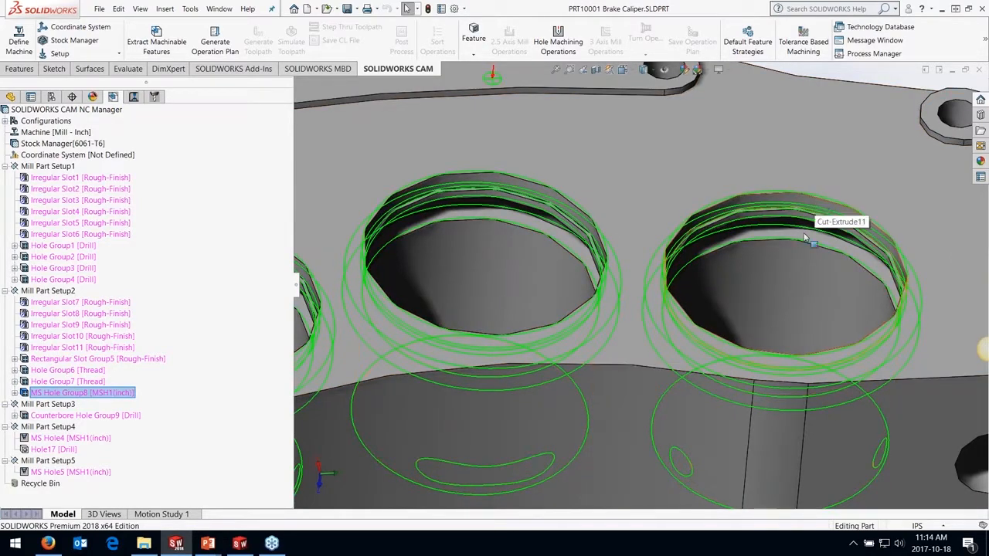
middle_drag(794, 233, 781, 199)
middle_drag(779, 253, 765, 332)
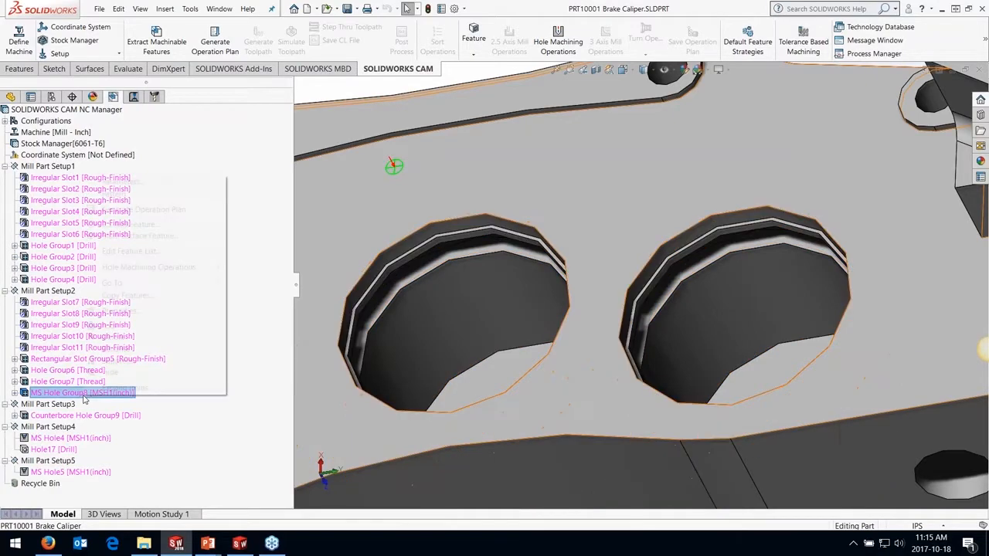
Set the TechDB designation of MS Hole Group8 to Piston Bores in its multistep hole parameters
right_click(85, 396)
click(151, 185)
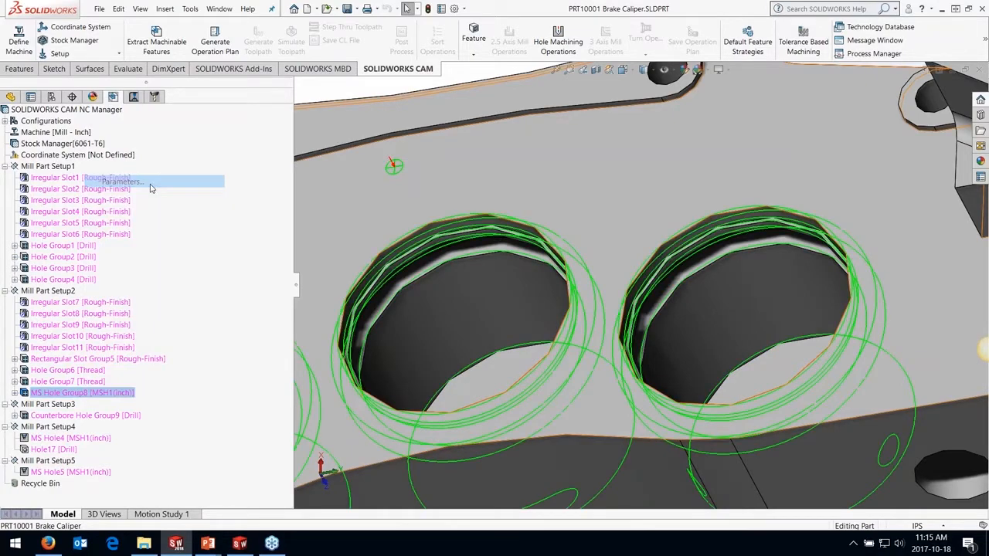
click(113, 121)
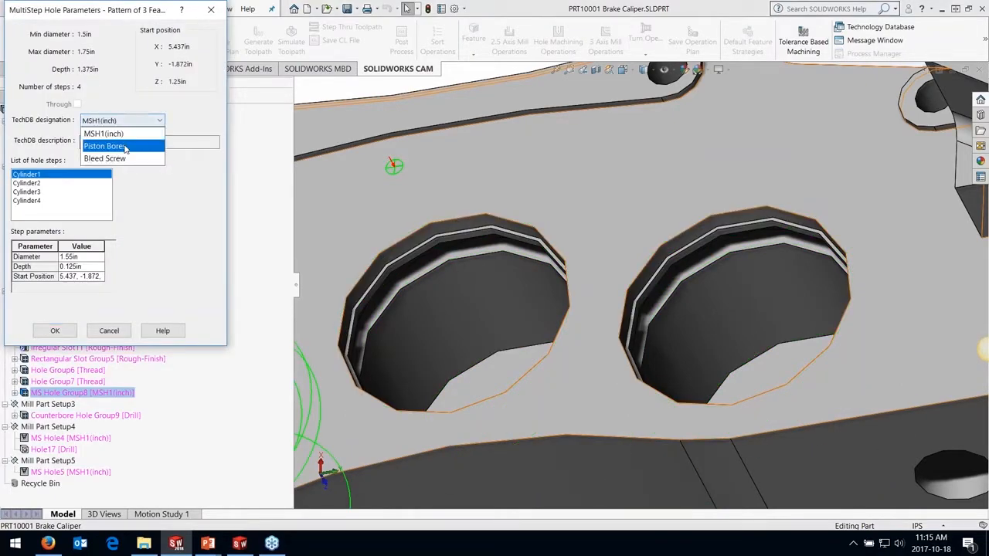
click(105, 146)
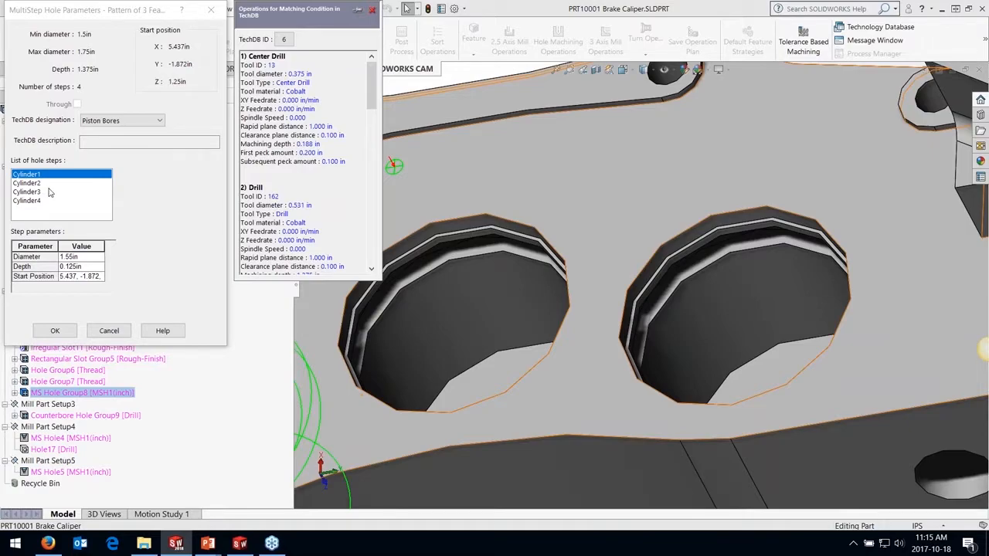
click(55, 330)
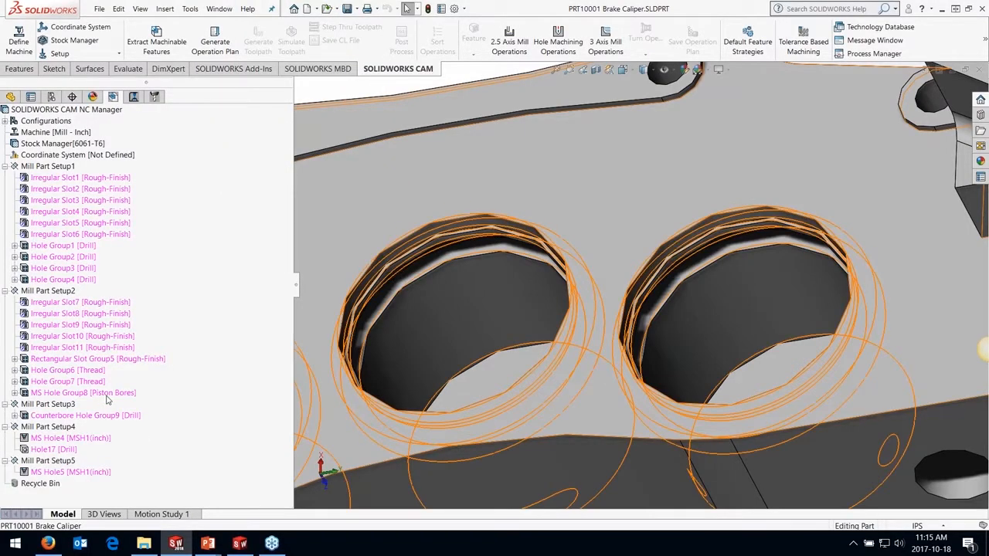
Examine the stepped piston bores on the caliper's underside from several angles
scroll(621, 322, up, 7)
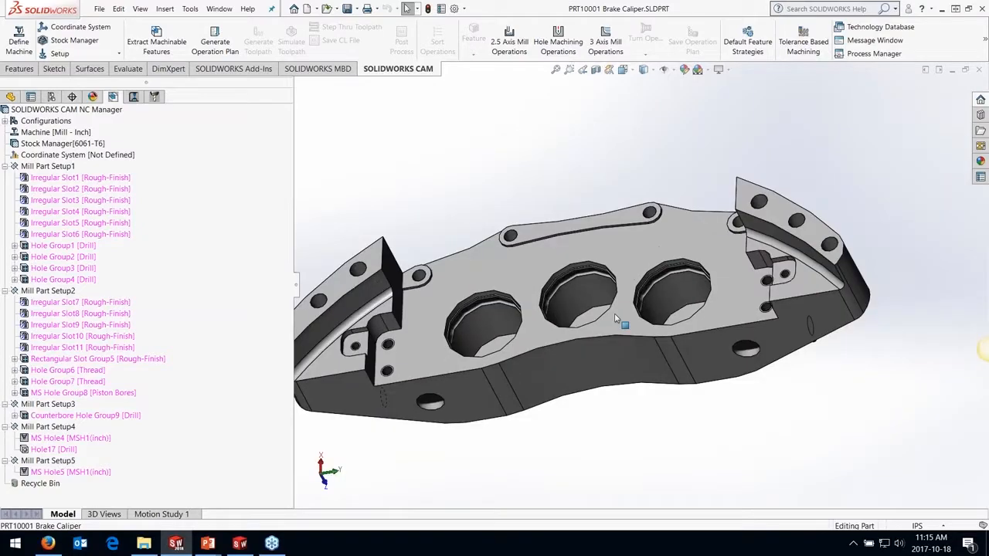
middle_drag(621, 322, 569, 286)
scroll(582, 270, down, 10)
scroll(597, 252, up, 3)
scroll(519, 259, up, 4)
middle_drag(519, 259, 519, 282)
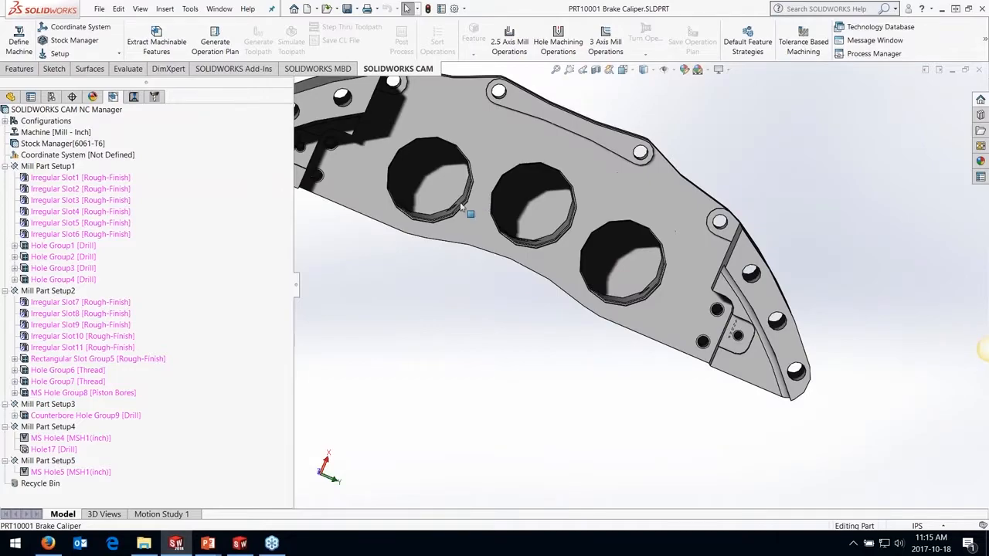
middle_drag(462, 207, 425, 222)
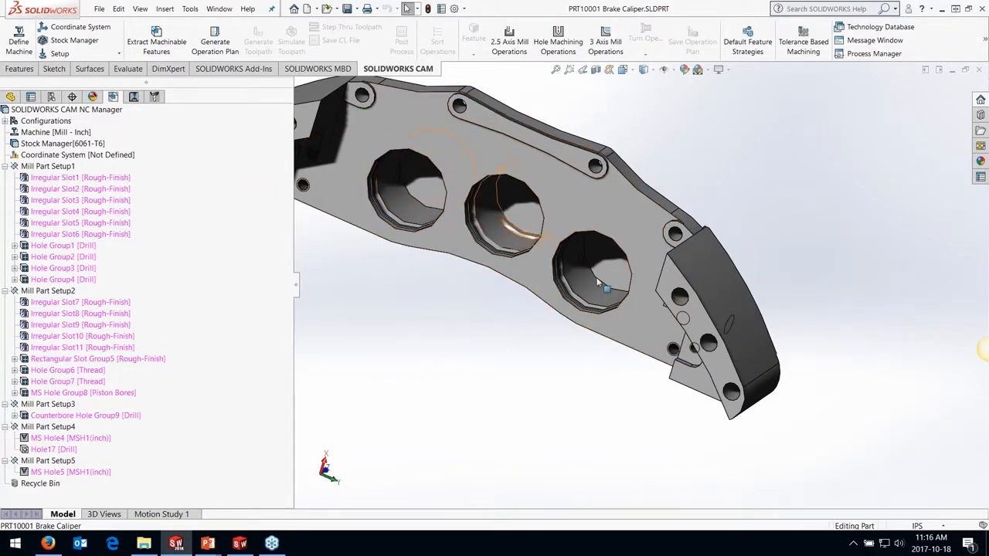
Set the TechDB designation of MS Hole4 in Mill Part Setup4 to Bleed Screw
middle_drag(587, 259, 522, 232)
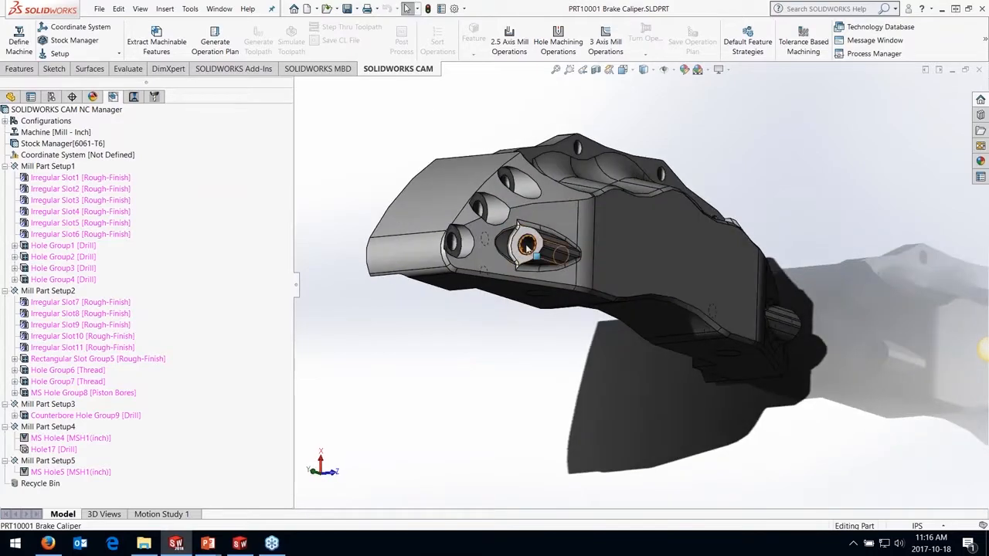
scroll(525, 244, down, 5)
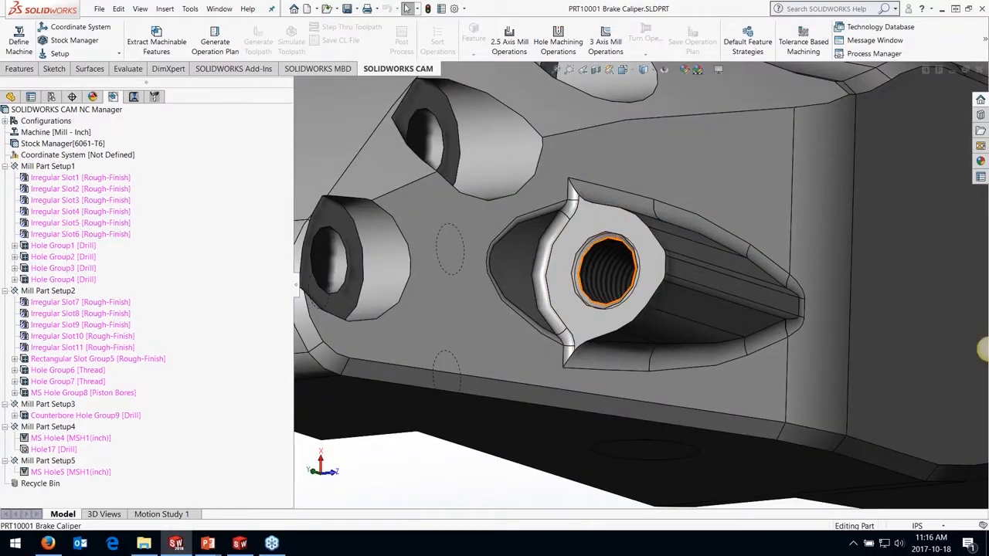
right_click(81, 440)
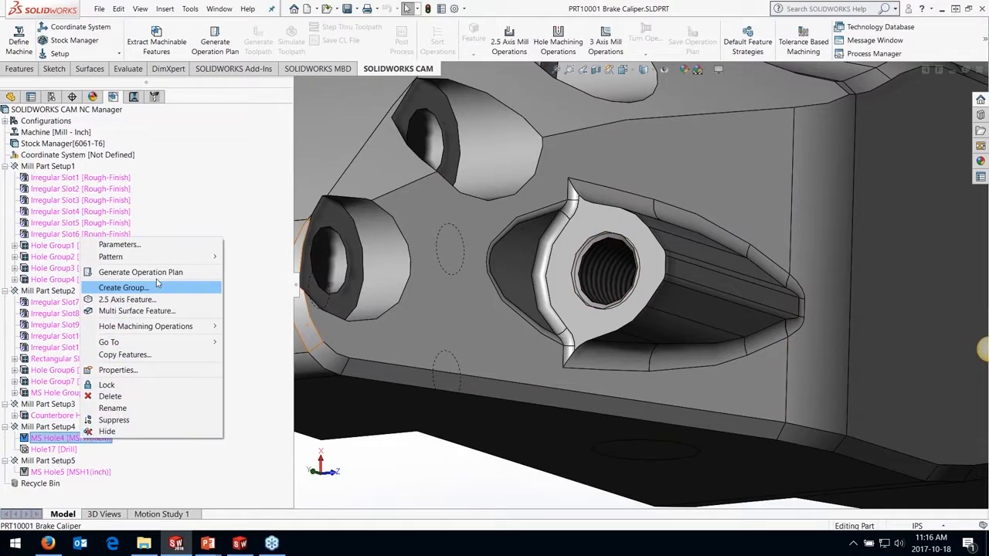
click(177, 245)
click(124, 120)
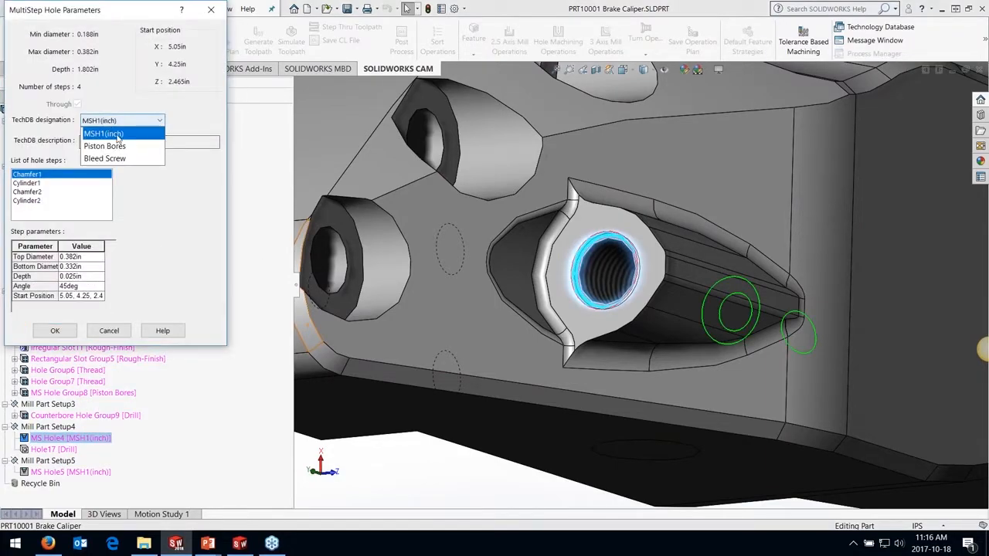
click(117, 159)
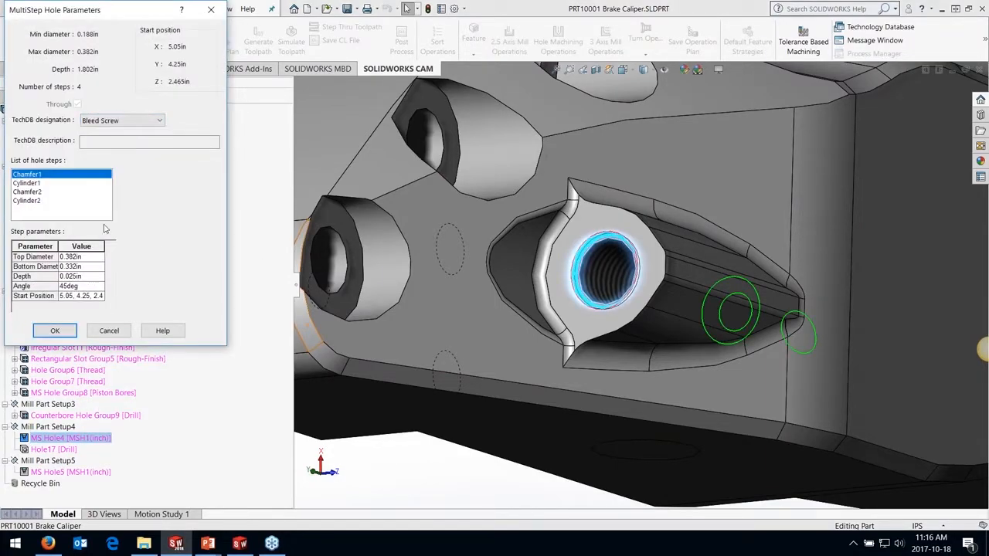
click(62, 332)
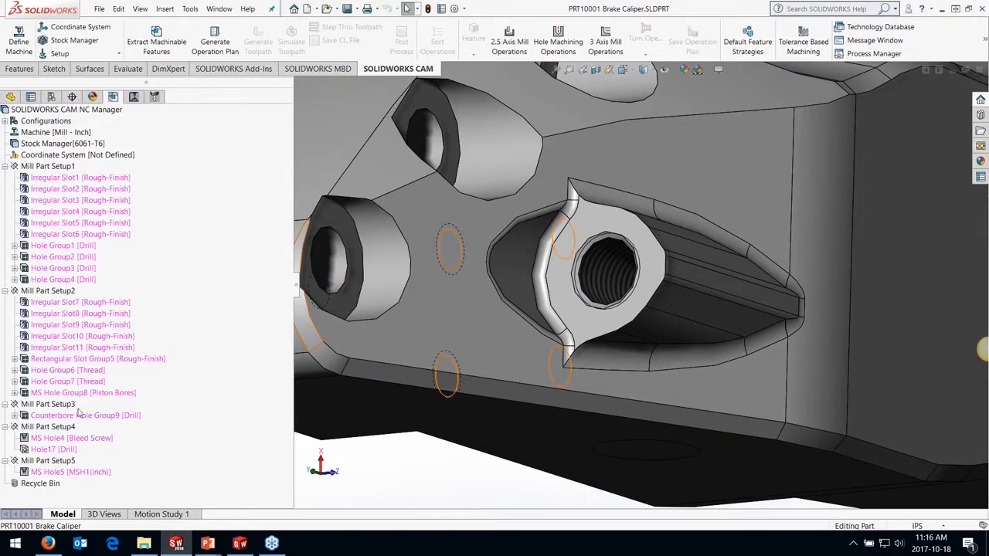
Set the TechDB designation of MS Hole5 in Mill Part Setup5 to Bleed Screw
right_click(83, 472)
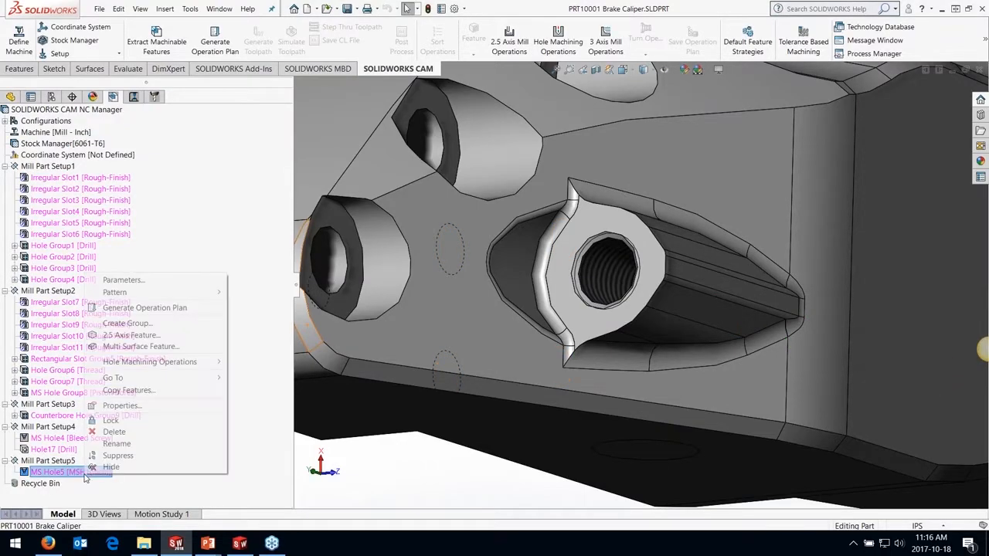
click(124, 280)
click(131, 120)
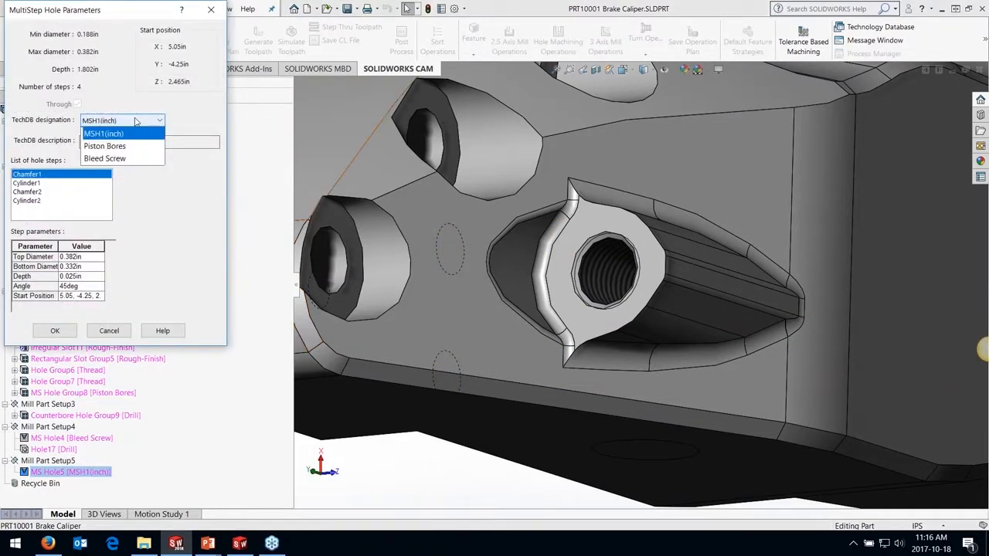
click(117, 160)
click(55, 331)
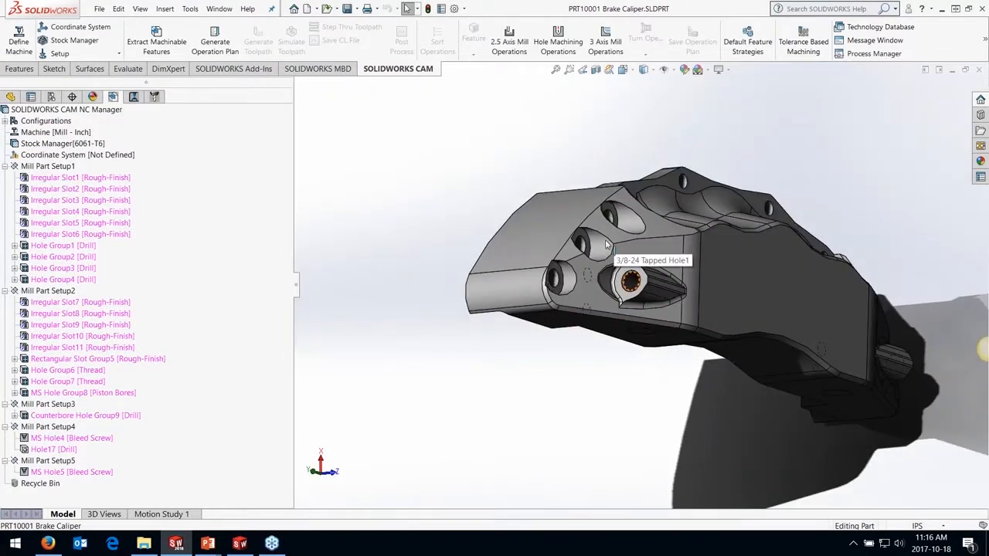
Generate the operation plan for all machinable features and calculate the toolpaths of its operations
middle_drag(541, 232, 456, 164)
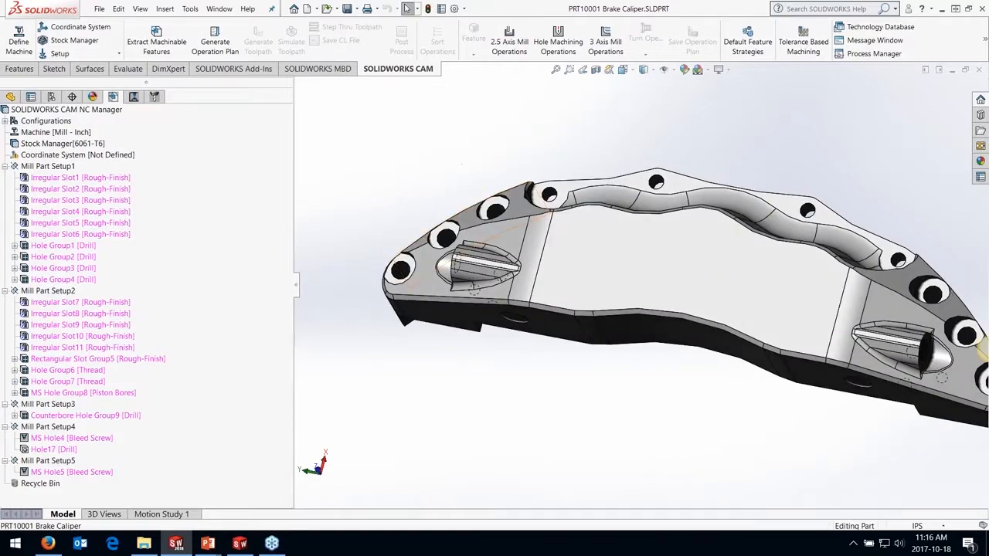
click(215, 41)
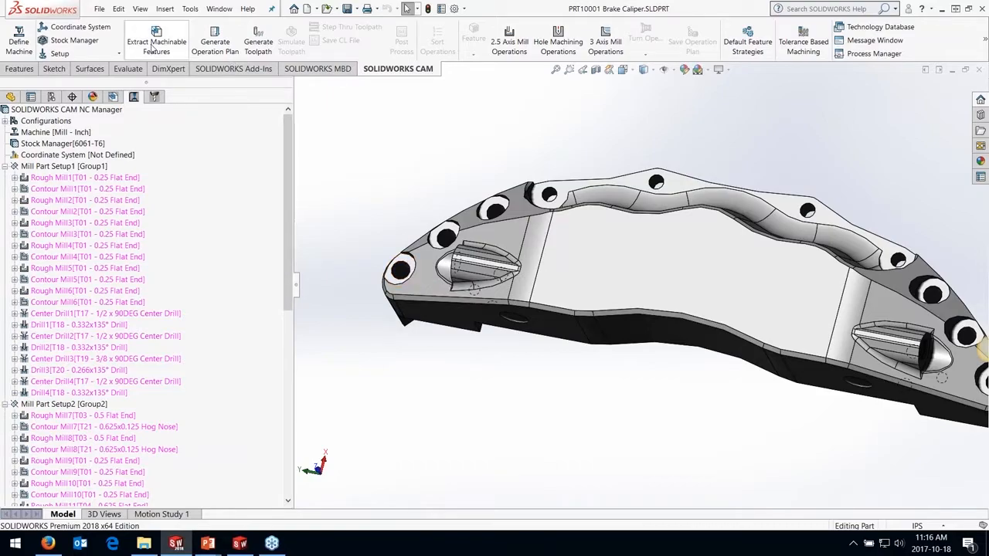
click(258, 45)
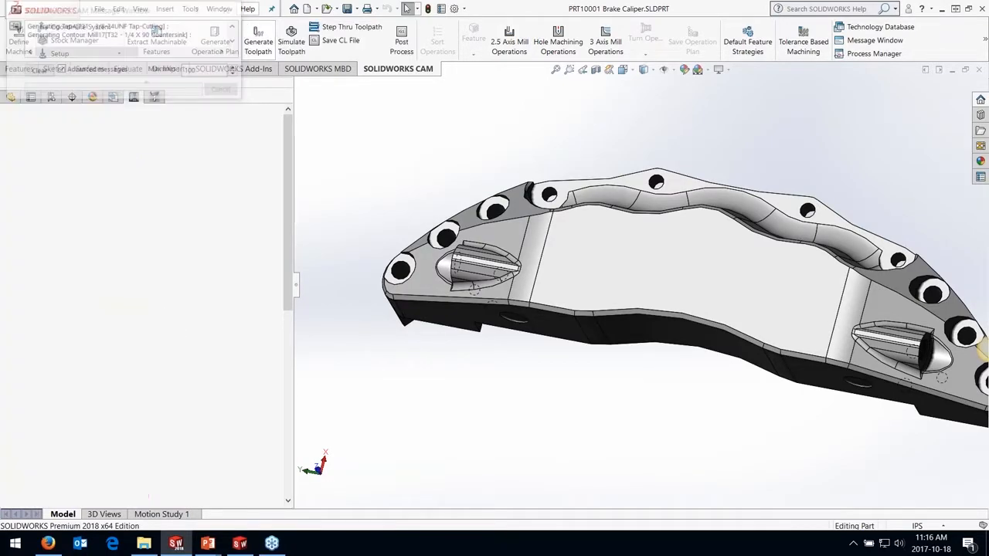
Run the toolpath simulation, pause it during Rough Mill4 and examine the tool and holder against the stock, then close the simulation
click(291, 43)
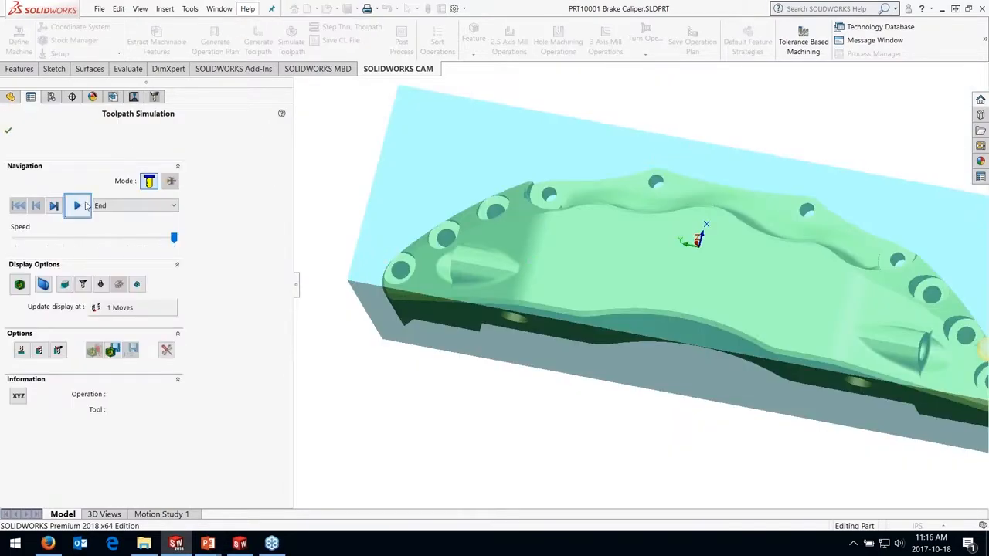
click(77, 205)
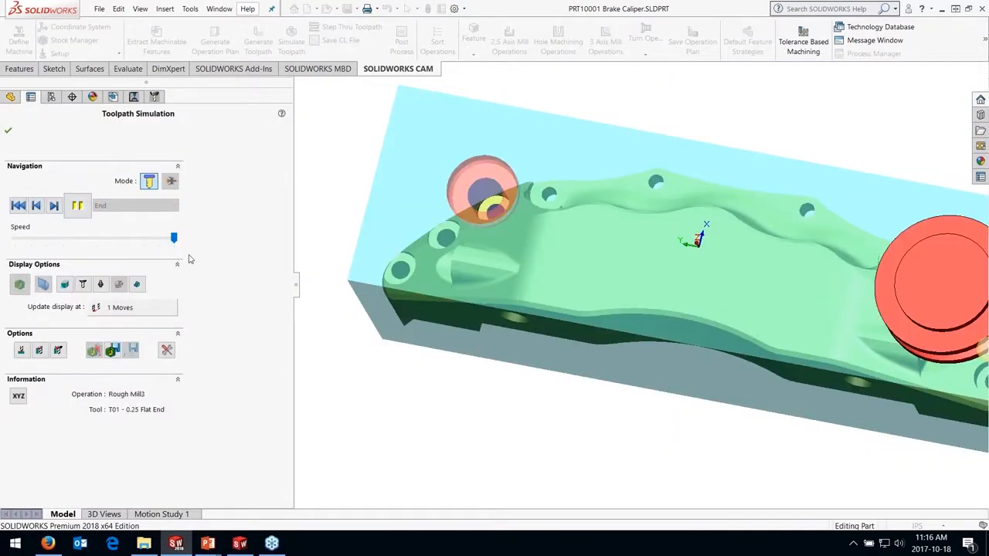
click(78, 206)
middle_drag(423, 220, 452, 101)
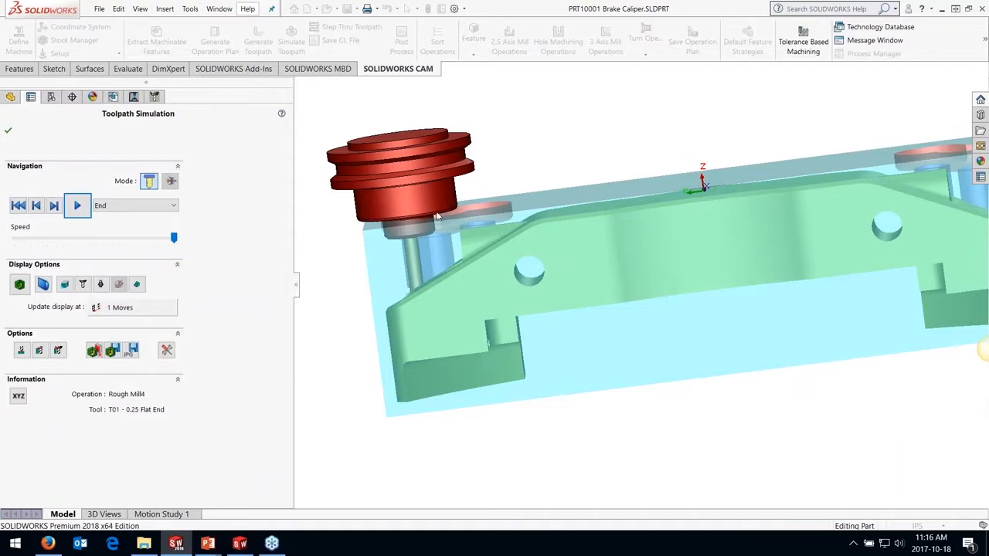
middle_drag(464, 214, 649, 188)
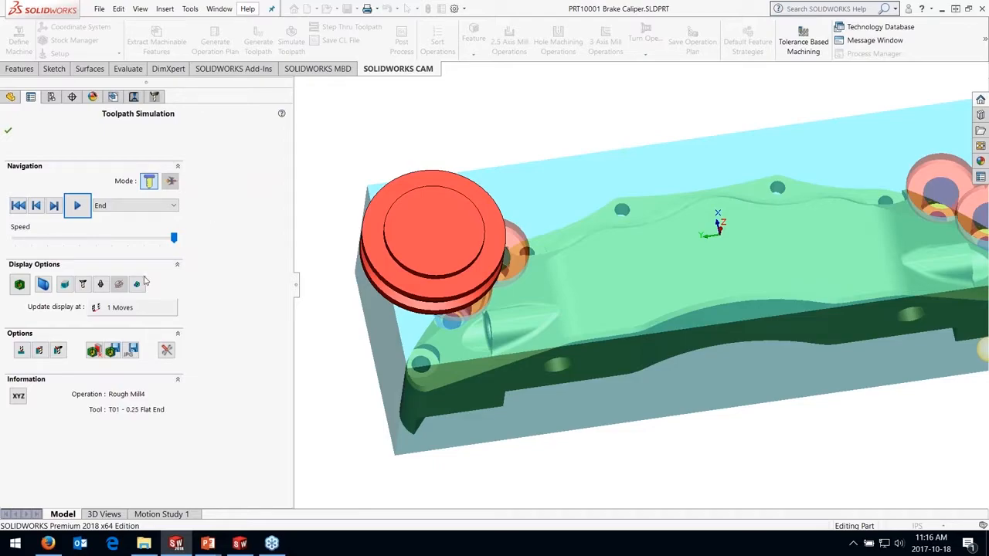
click(42, 353)
click(41, 354)
middle_drag(556, 193, 532, 188)
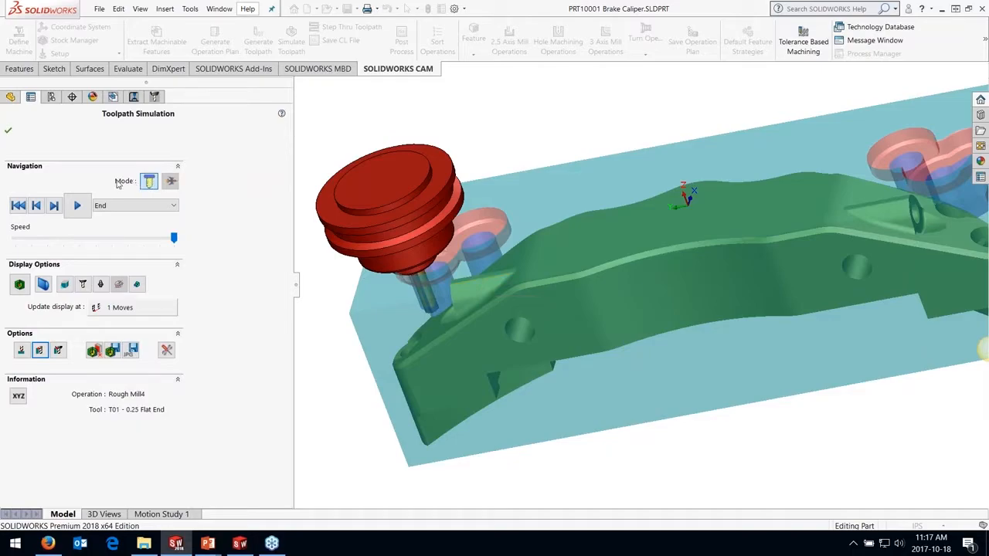
click(10, 133)
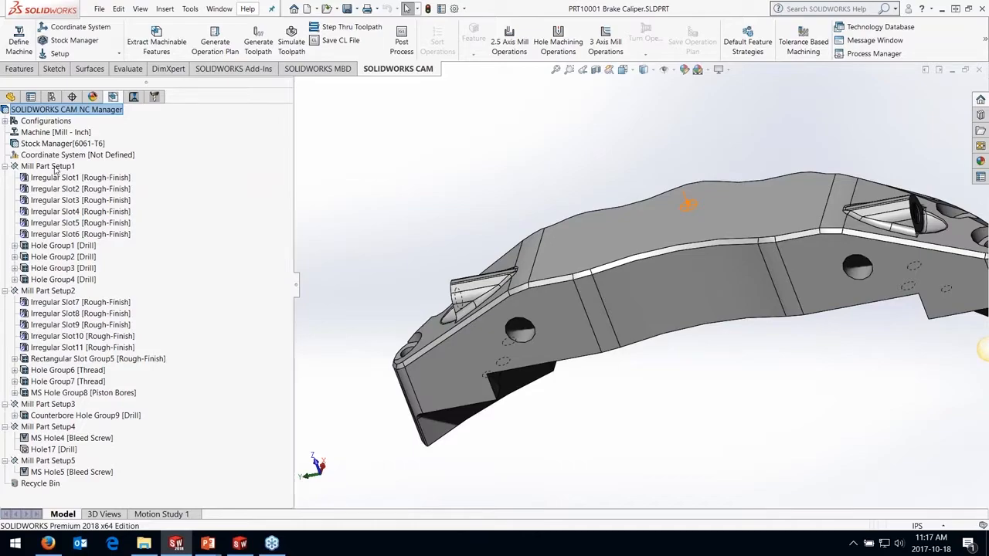
Create a multi-surface feature in Mill Part Setup1 covering all faces of the caliper, with the strategy Area Clearance, Z Level
click(45, 168)
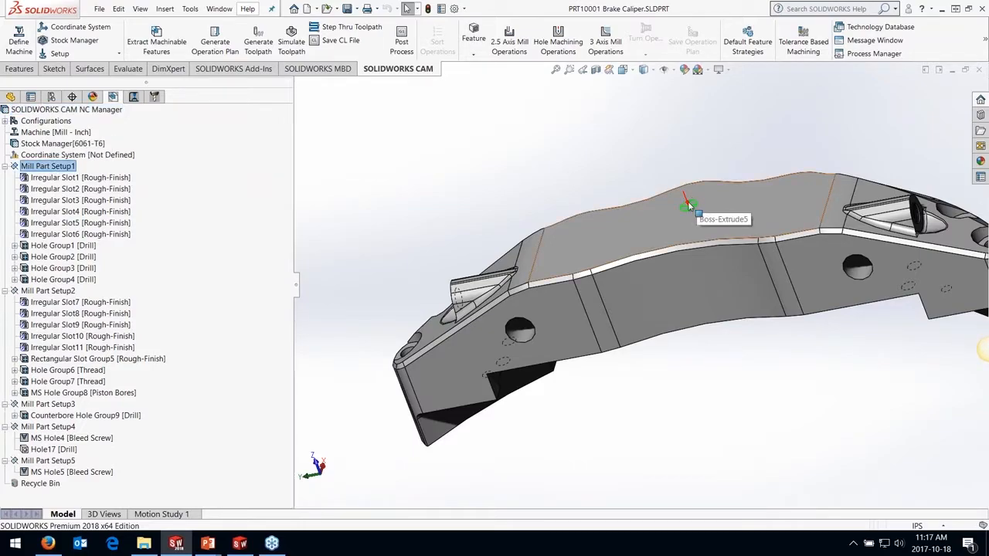
middle_drag(686, 203, 726, 295)
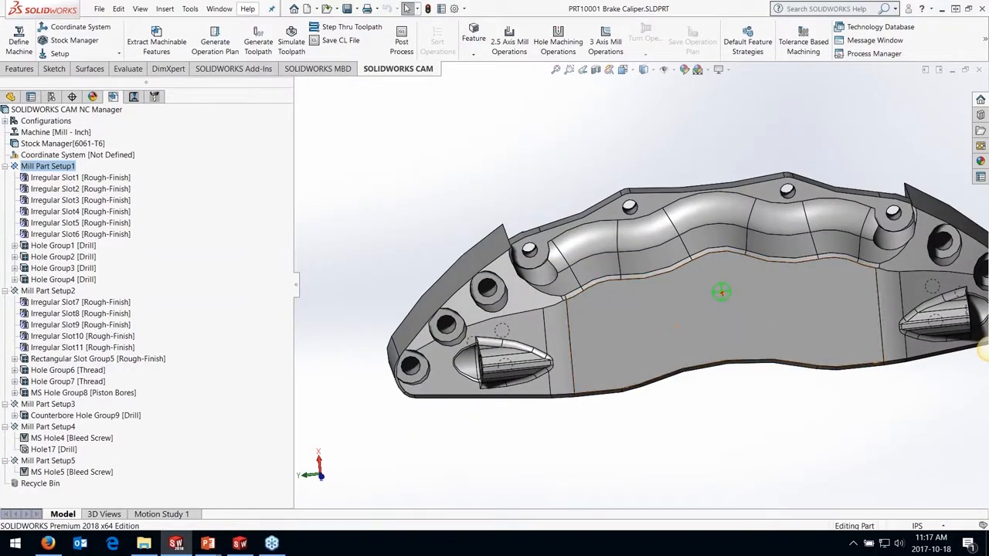
right_click(50, 168)
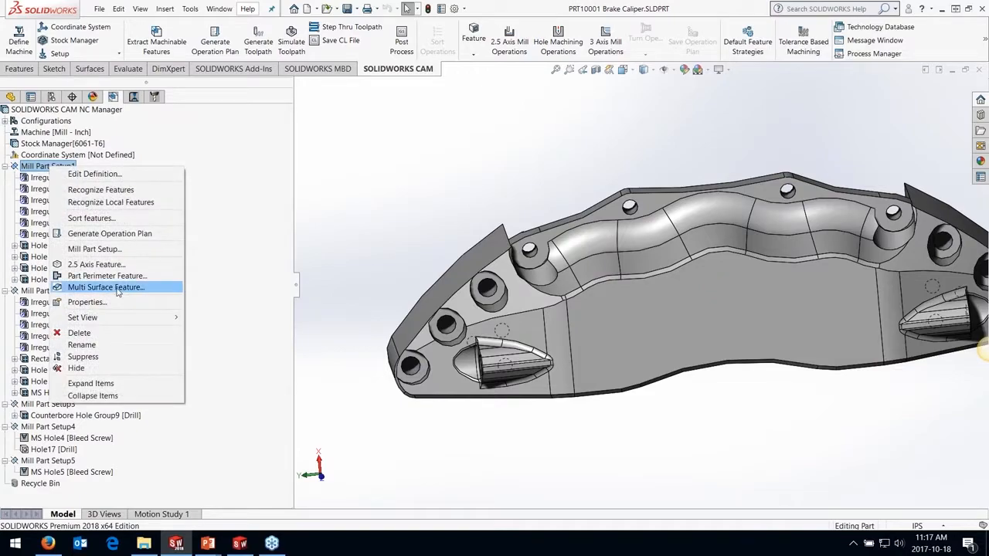
click(162, 283)
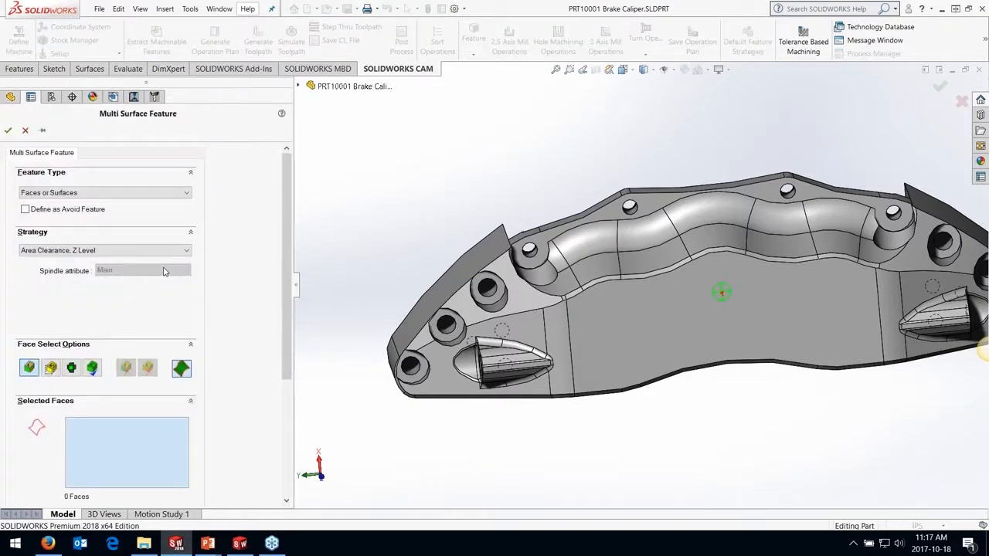
click(95, 255)
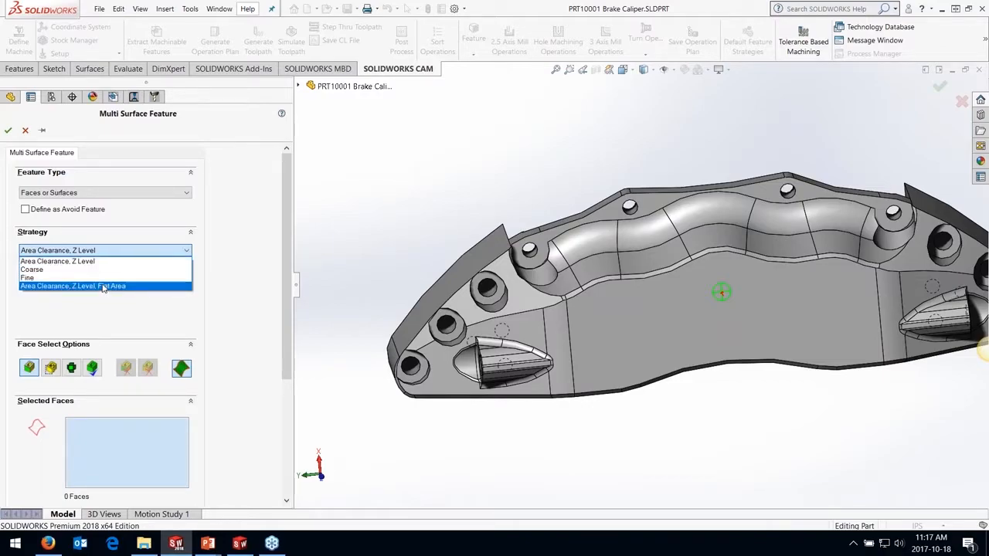
click(82, 269)
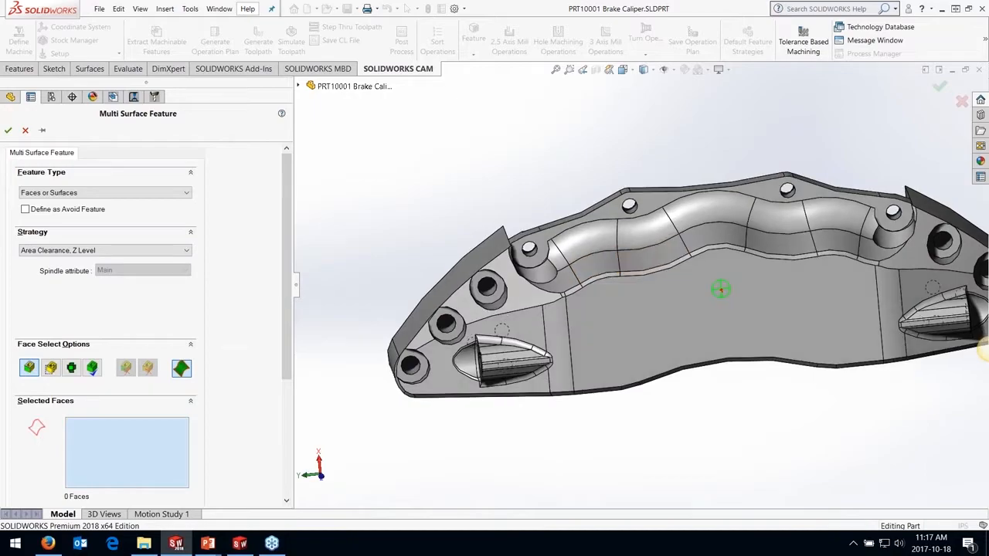
middle_drag(720, 289, 665, 213)
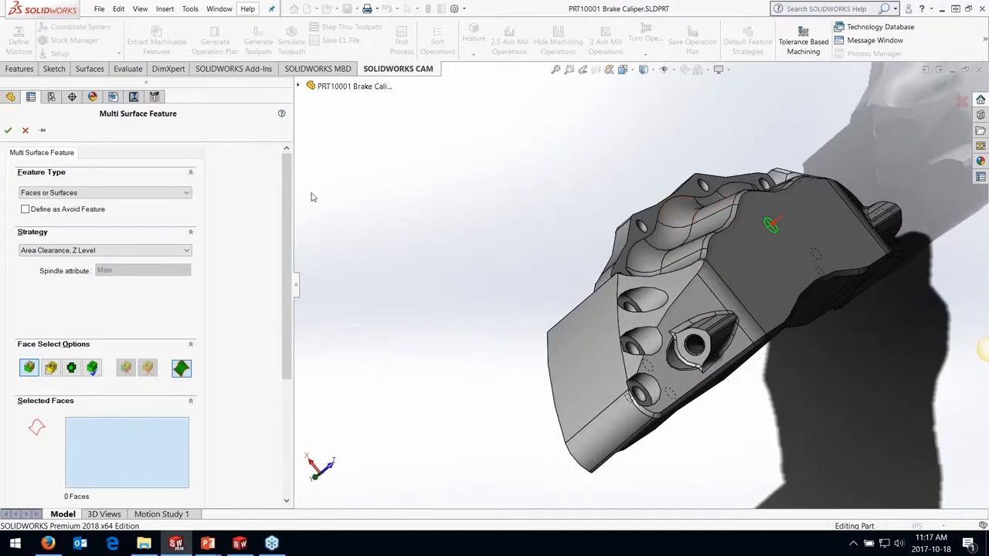
click(91, 367)
click(8, 131)
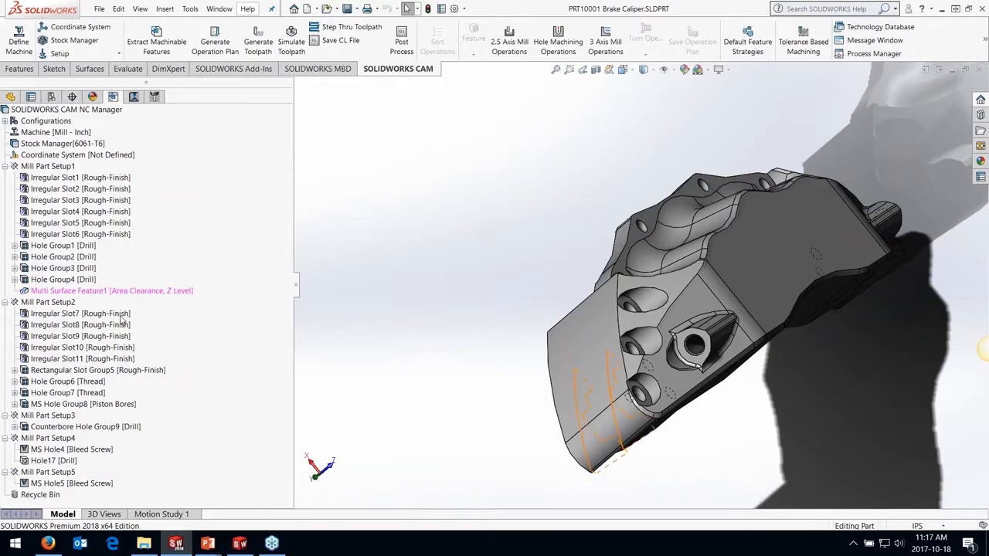
Generate the operation plan for Multi Surface Feature1 and move its area clearance and Z level operations to the start of Mill Part Setup1
right_click(119, 290)
click(199, 340)
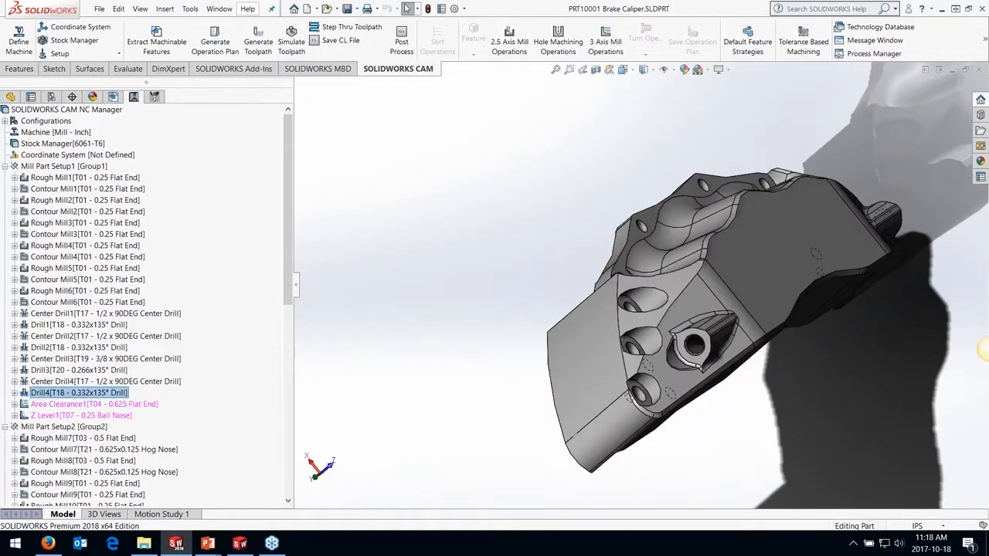
click(79, 165)
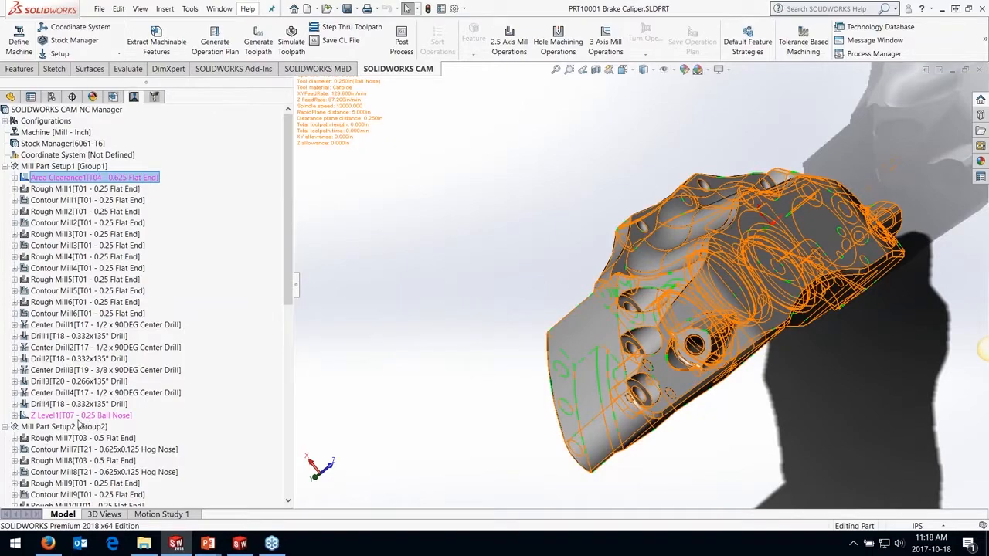
drag(79, 419, 85, 184)
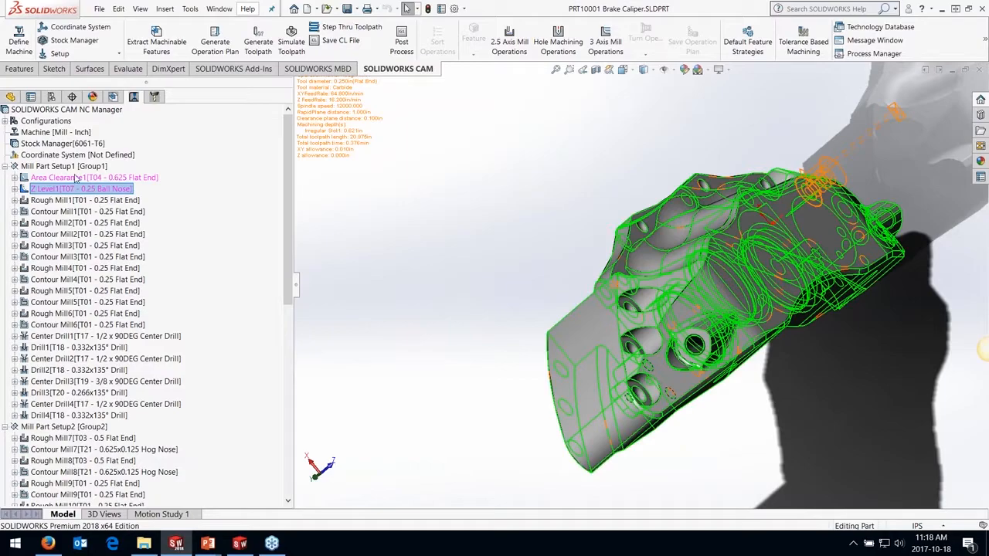
Set up sorting of all operations by operation type, in the order Face Mill, Area Clearance, Rough Mill, Z Level, Flat Area, Contour Mill, followed by the remaining types
right_click(60, 136)
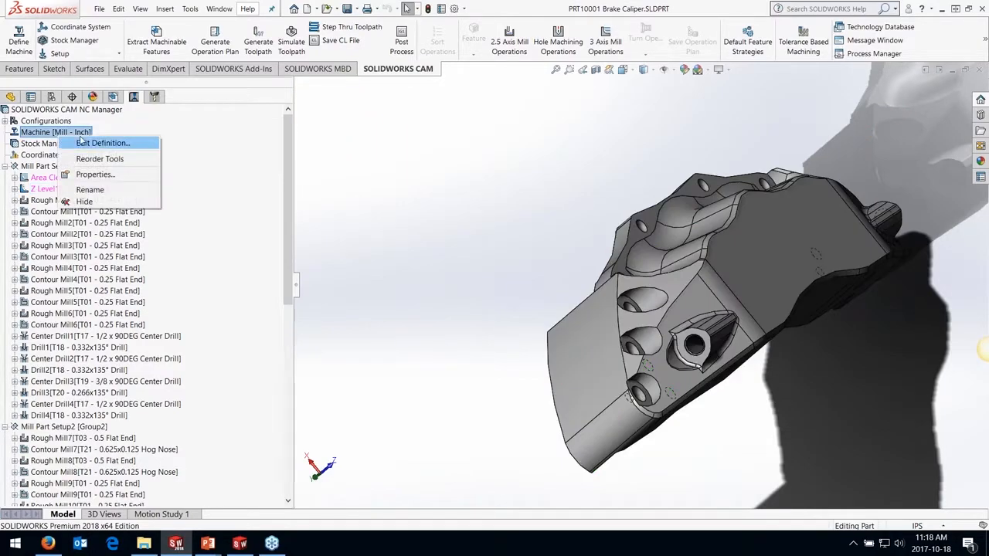
right_click(89, 110)
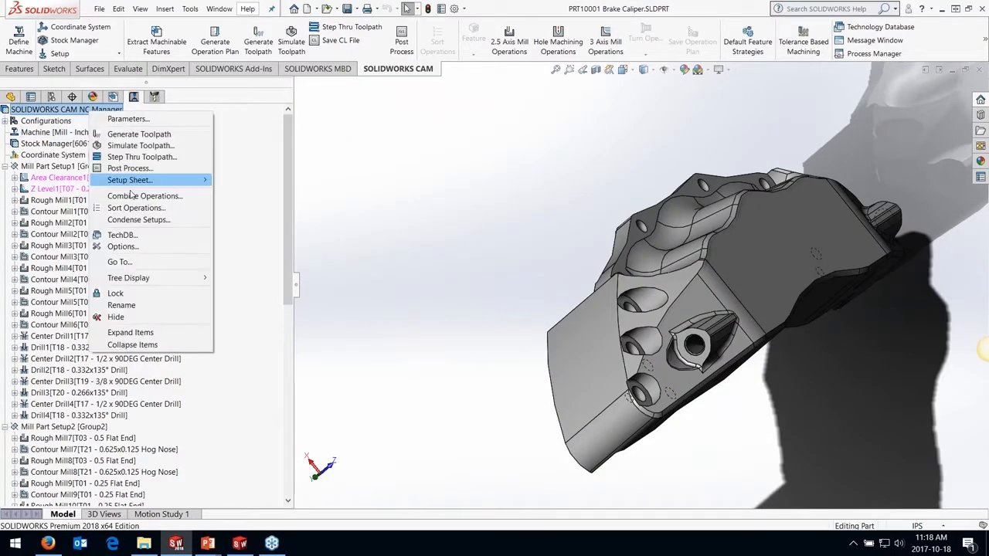
click(193, 206)
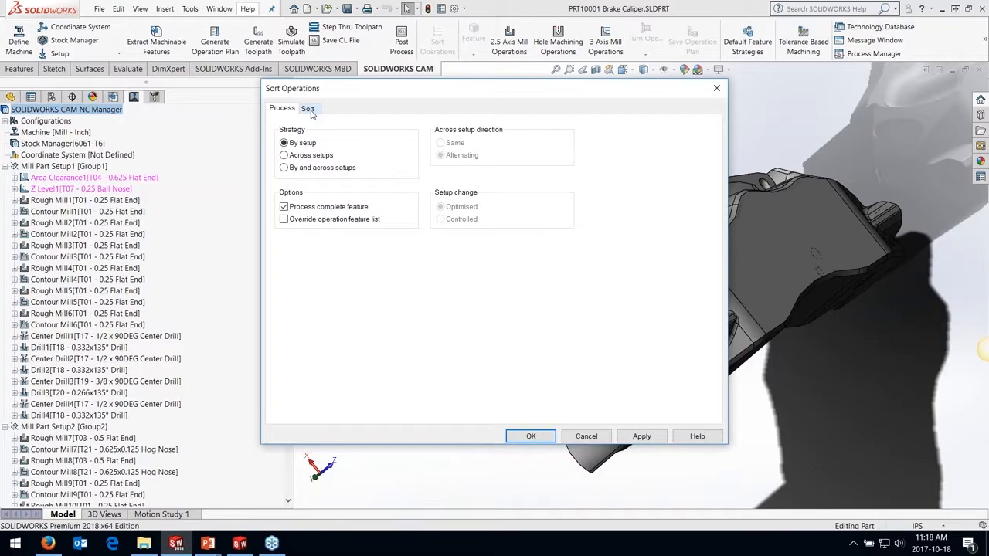
click(308, 109)
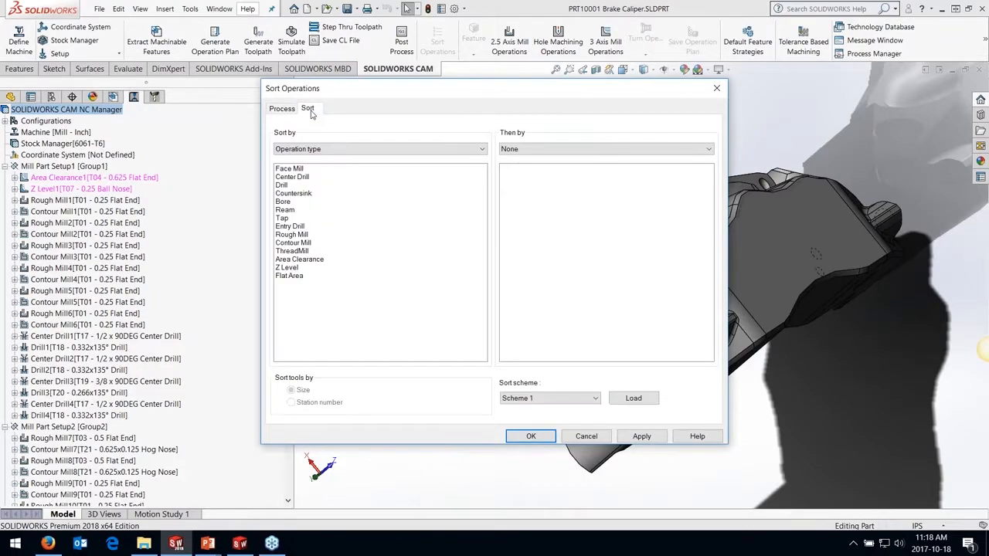
click(289, 170)
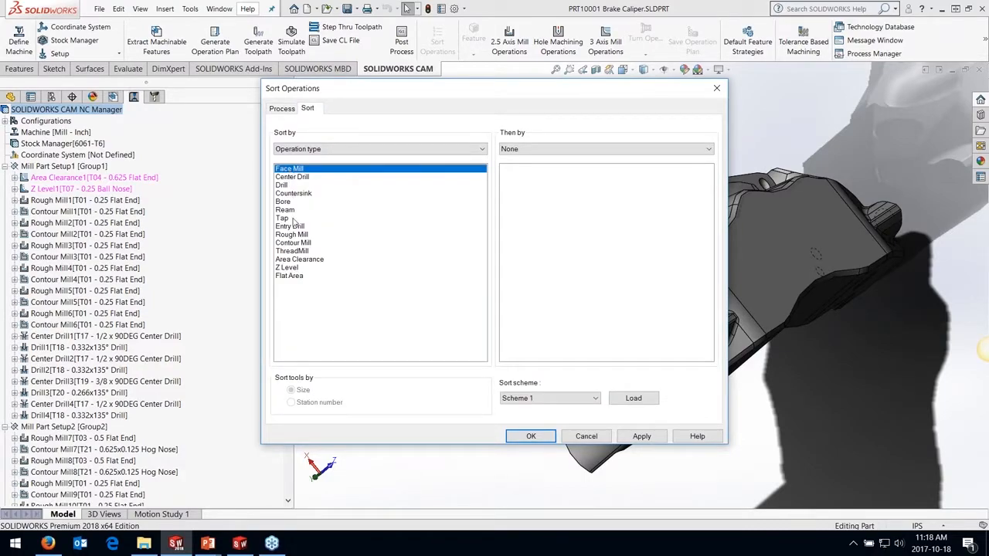
drag(293, 259, 299, 174)
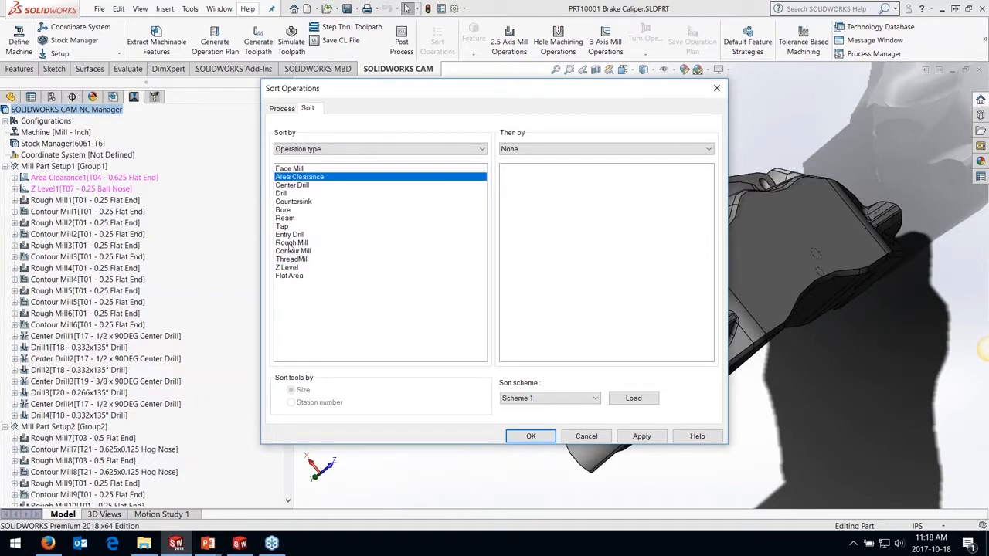
drag(291, 244, 298, 186)
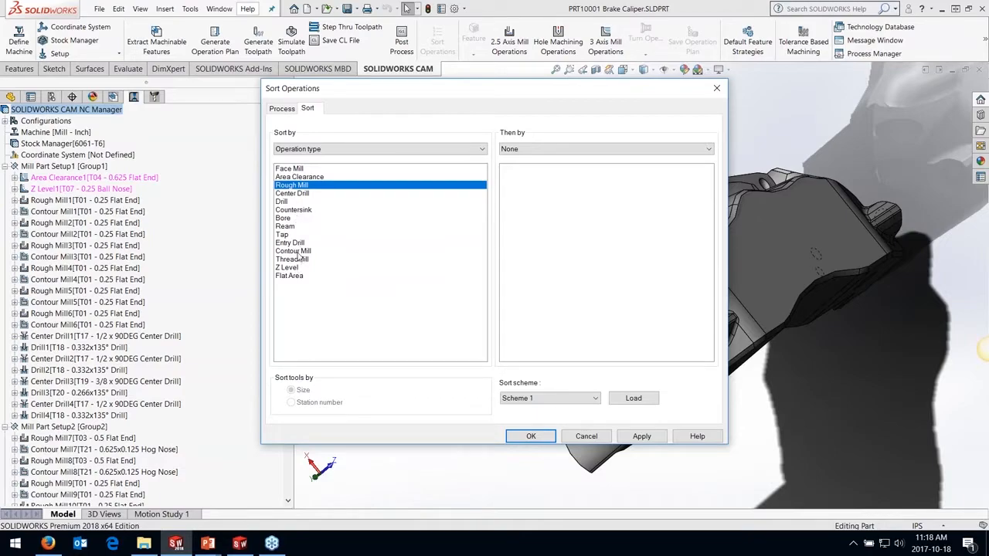
drag(298, 255, 297, 213)
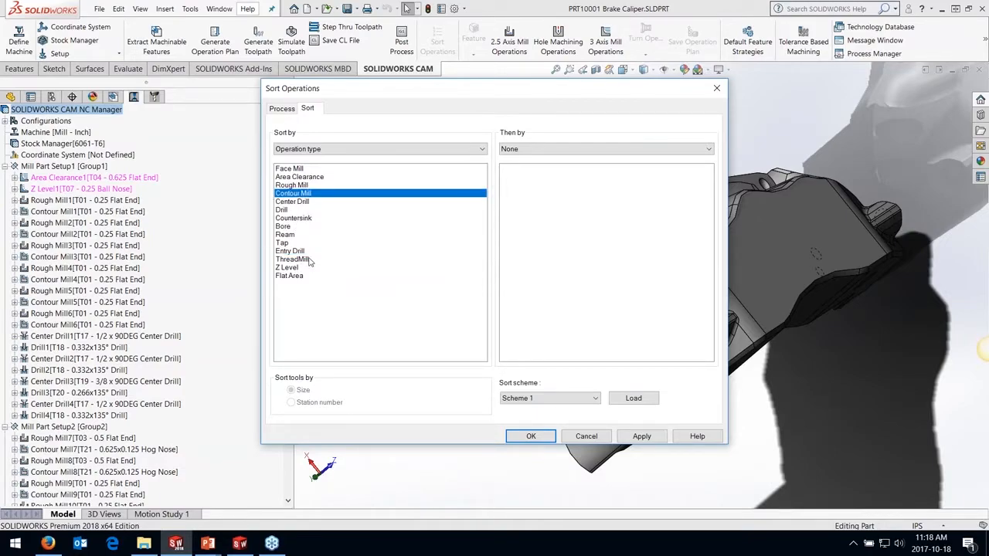
drag(295, 270, 297, 196)
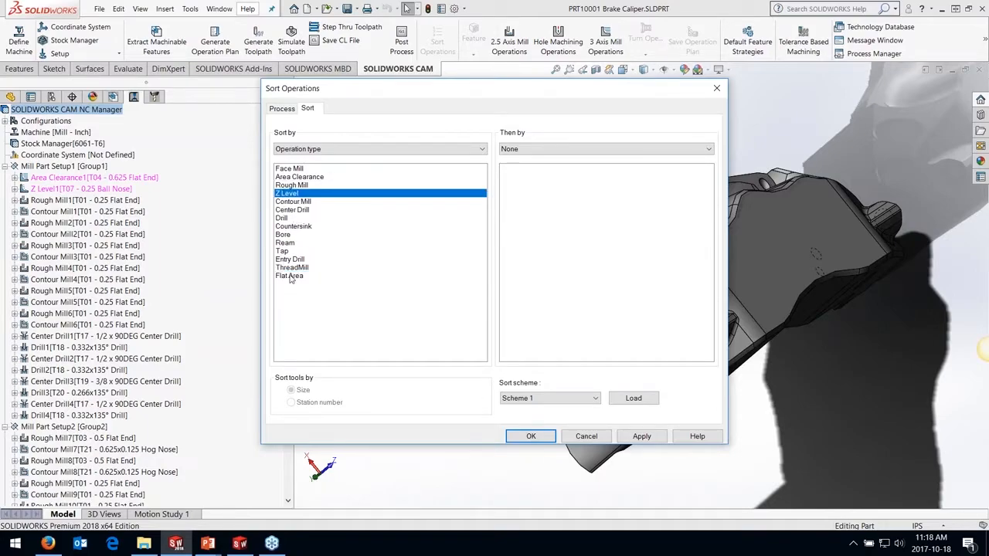
drag(293, 276, 296, 192)
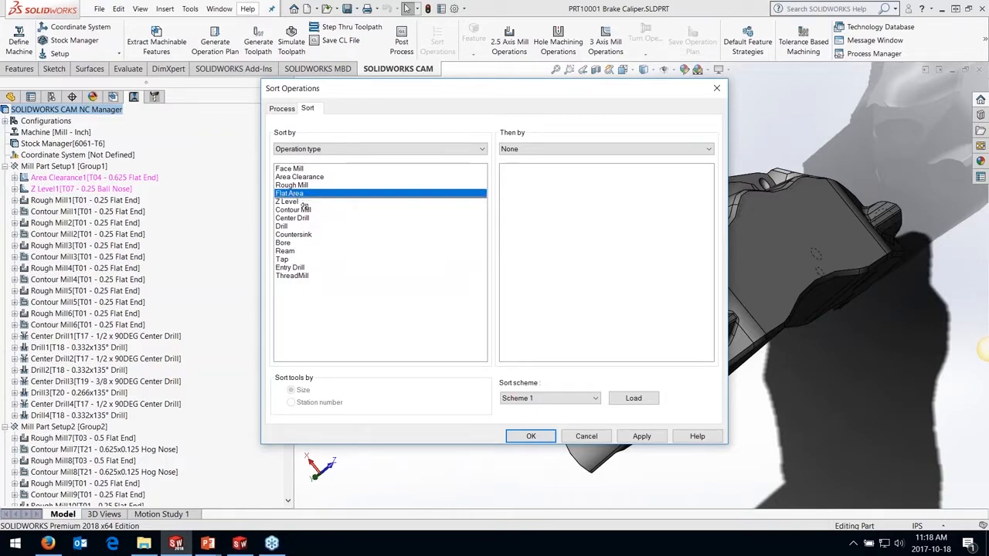
drag(304, 207, 305, 206)
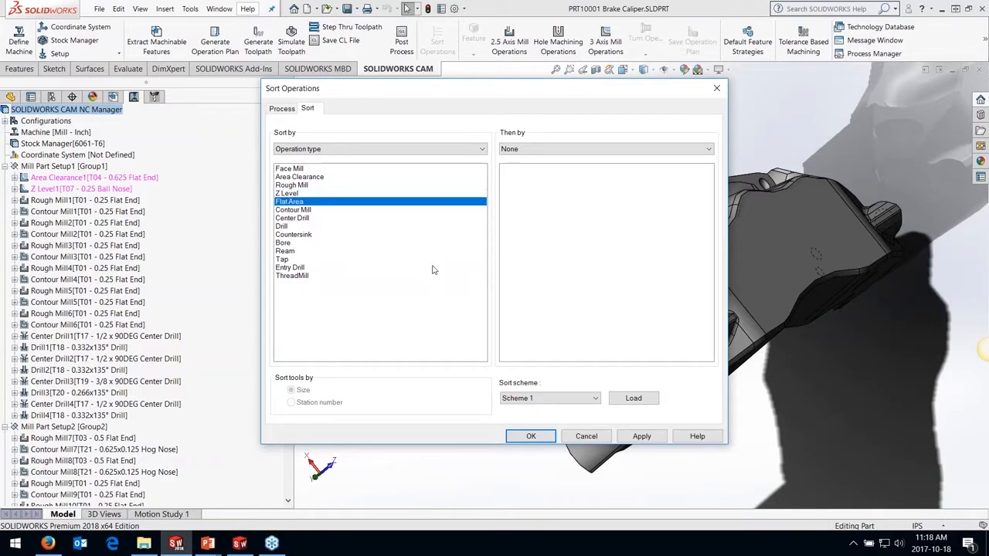
Set Tool as the second sort criterion after operation type and apply the sort to the operations
click(535, 150)
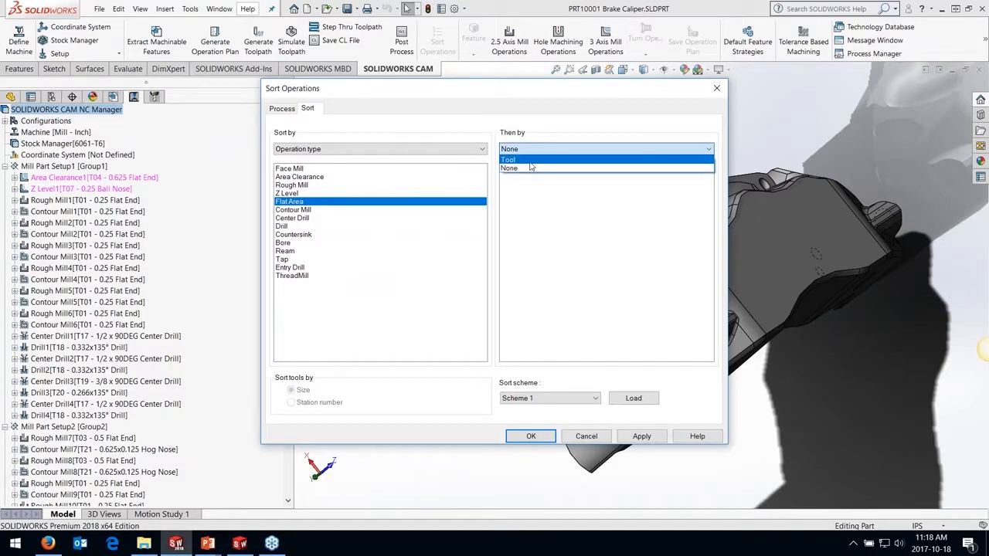
click(530, 164)
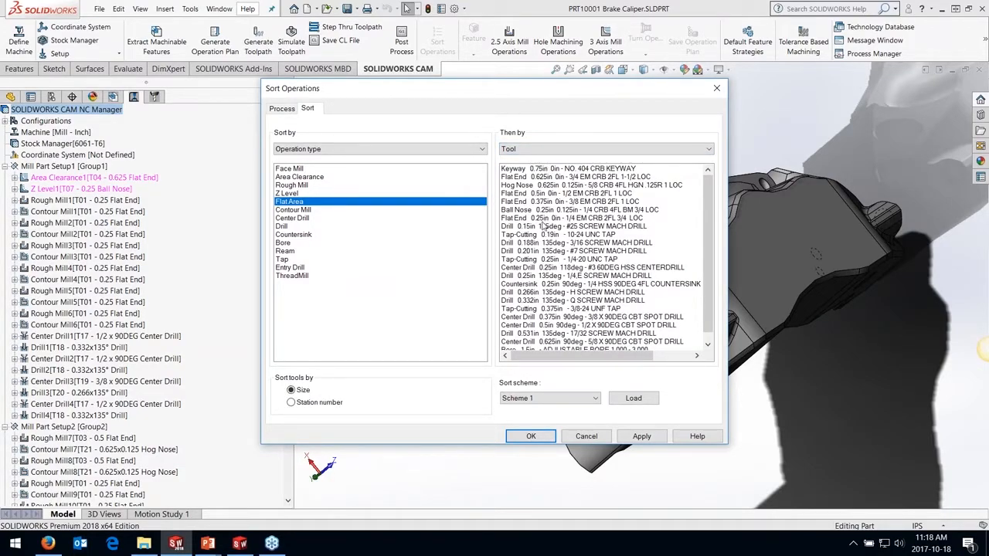
click(390, 149)
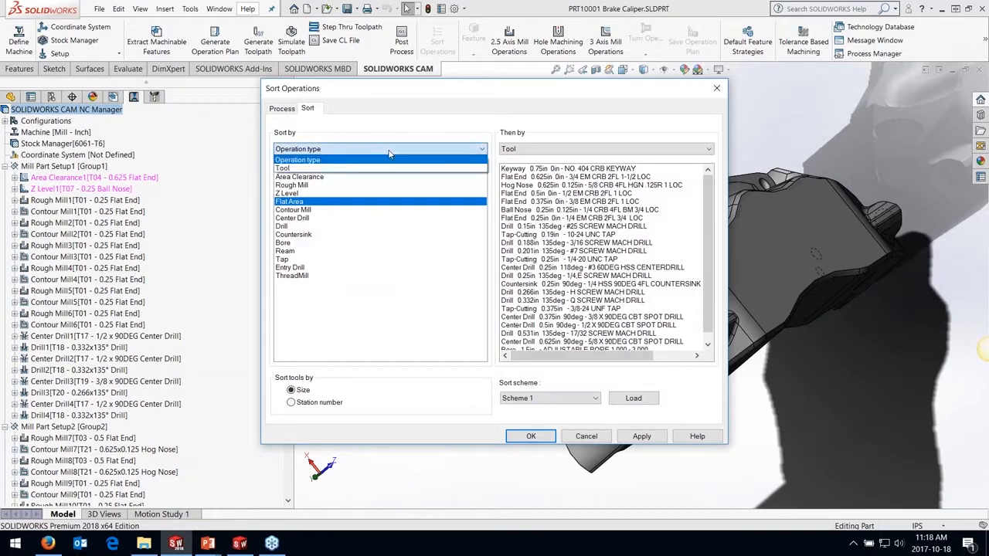
click(421, 148)
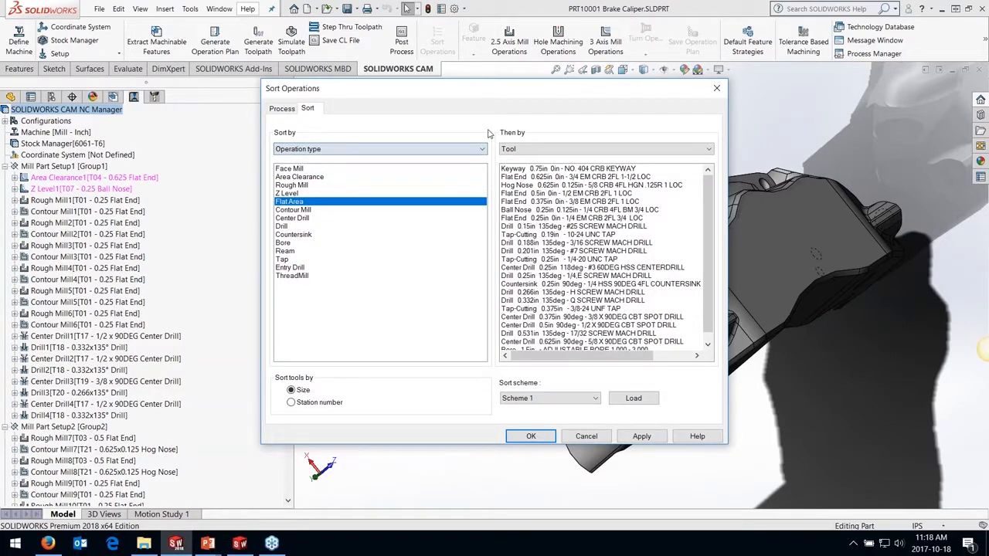
click(641, 437)
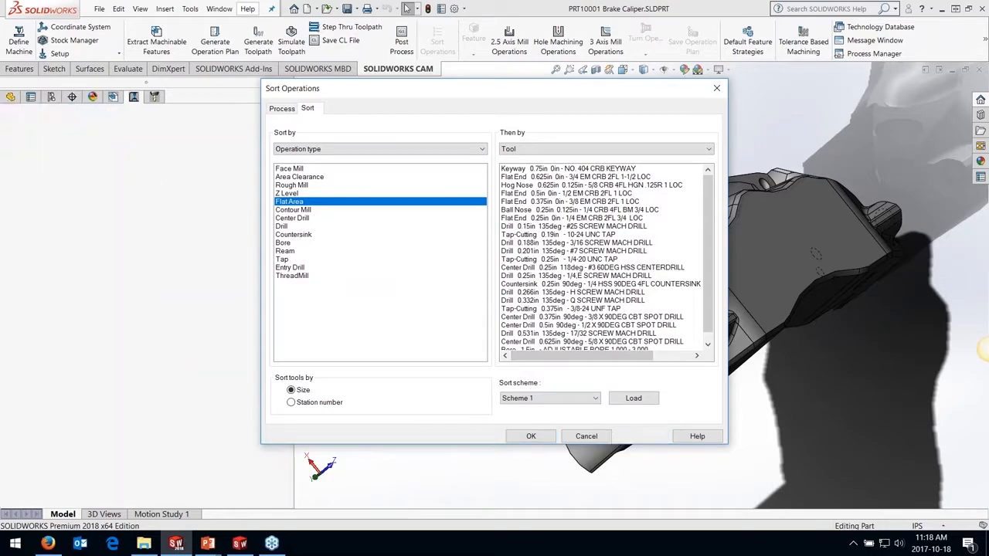
click(531, 437)
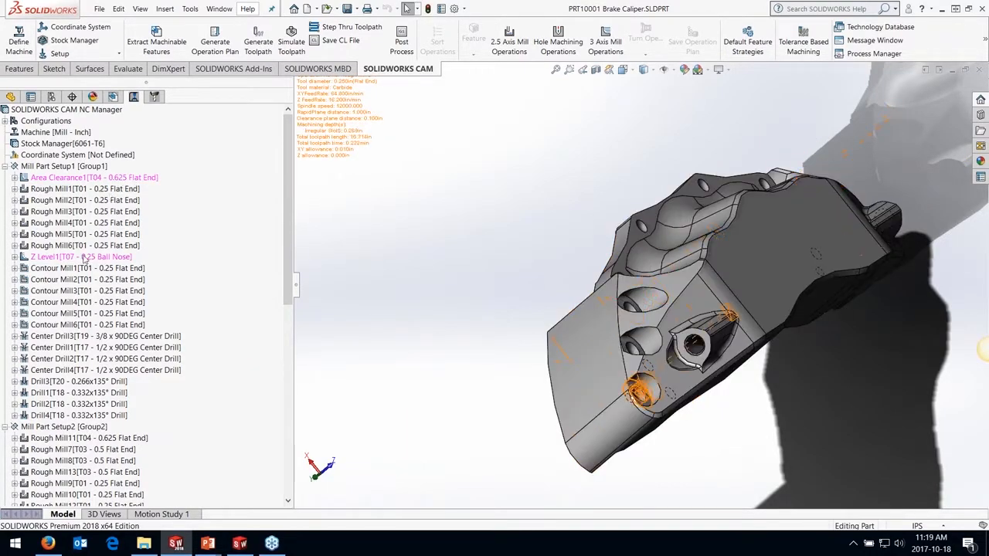
Generate the toolpaths of Area Clearance1 and Z Level1, and examine how deep the area clearance toolpath runs around the caliper
right_click(142, 180)
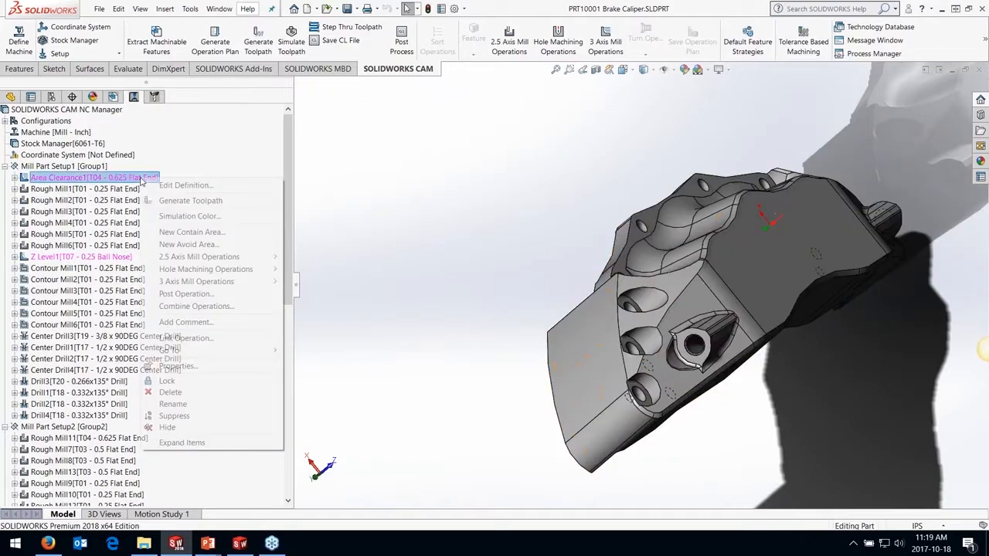
click(190, 200)
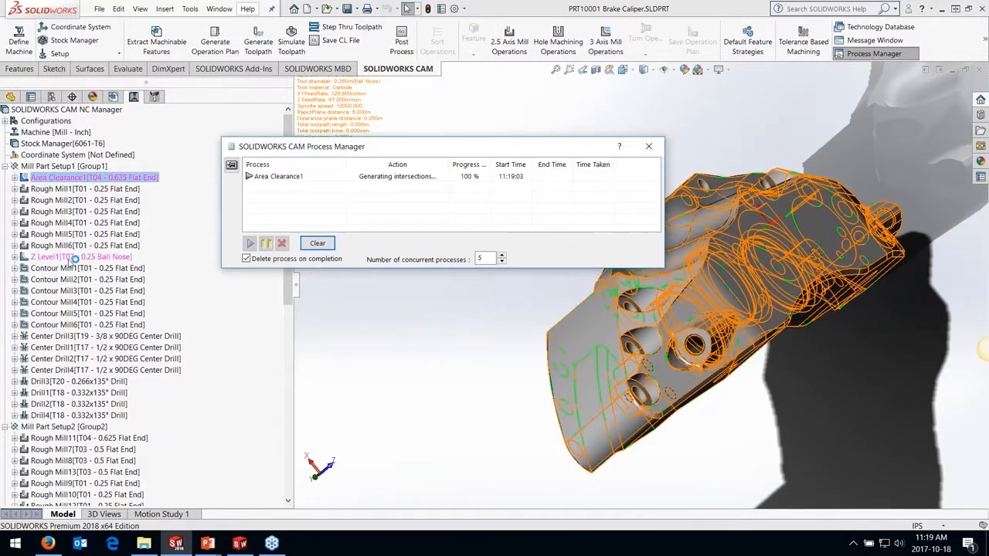
right_click(73, 258)
click(123, 282)
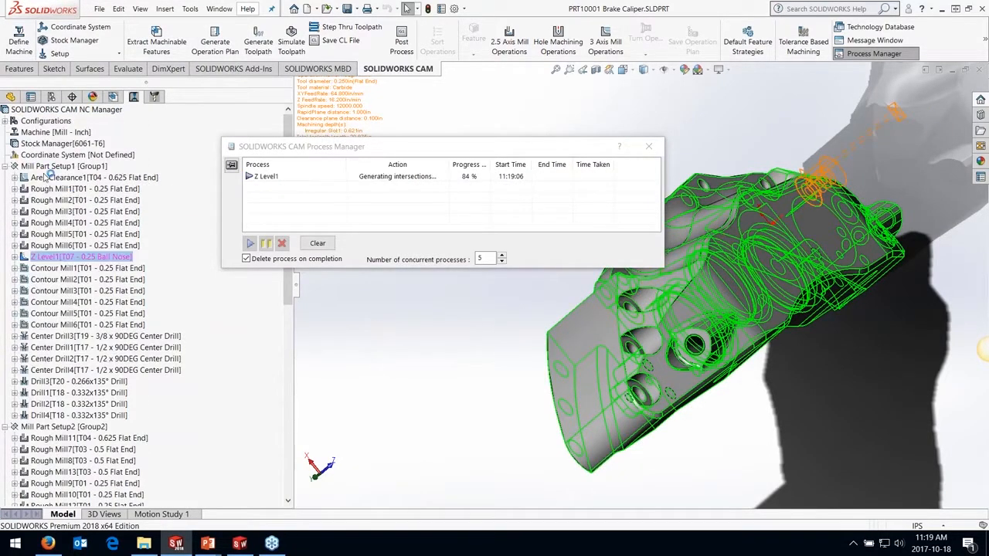
click(54, 177)
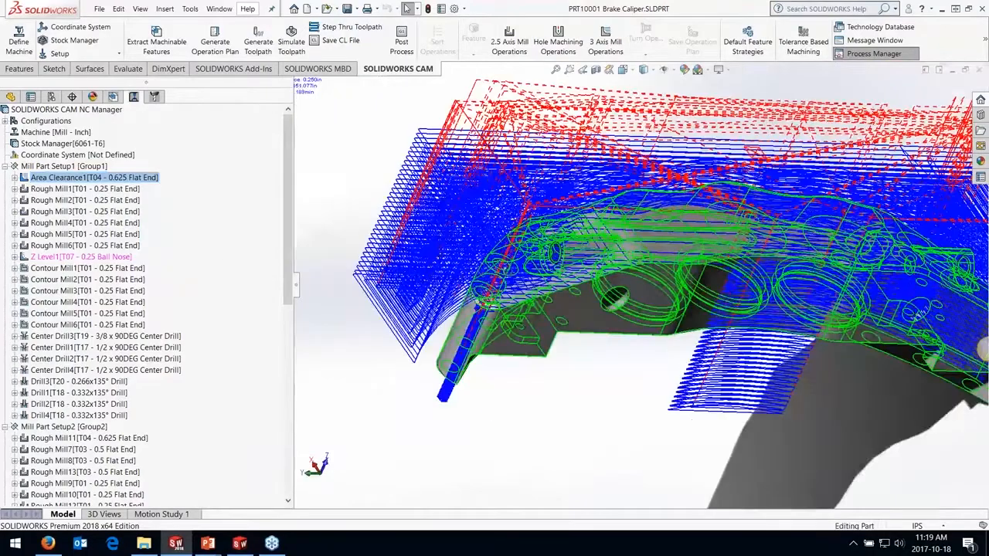
middle_drag(691, 419, 648, 316)
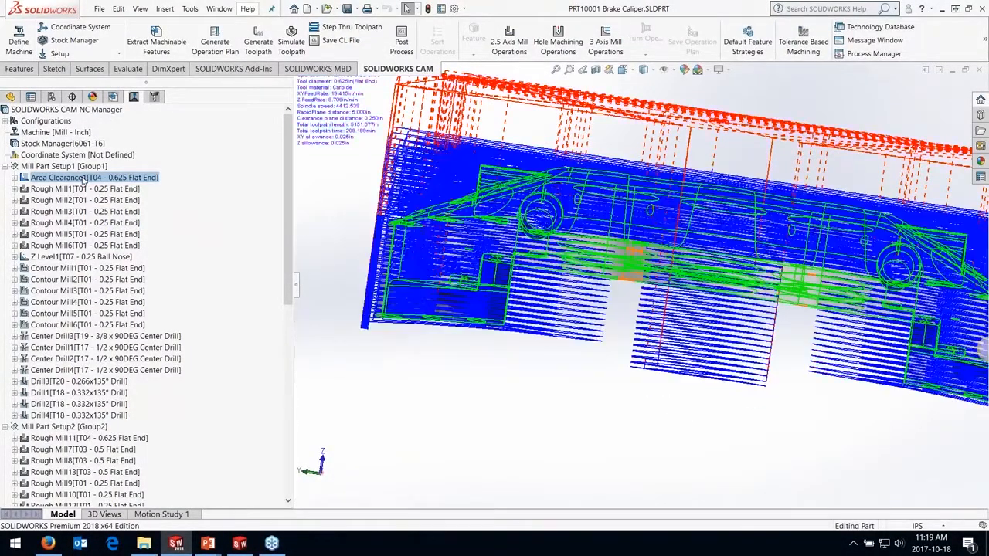
Limit Area Clearance1's last cut to a User Defined depth at Z -1.25 in by picking a vertex beside the caliper's end leg
double_click(92, 177)
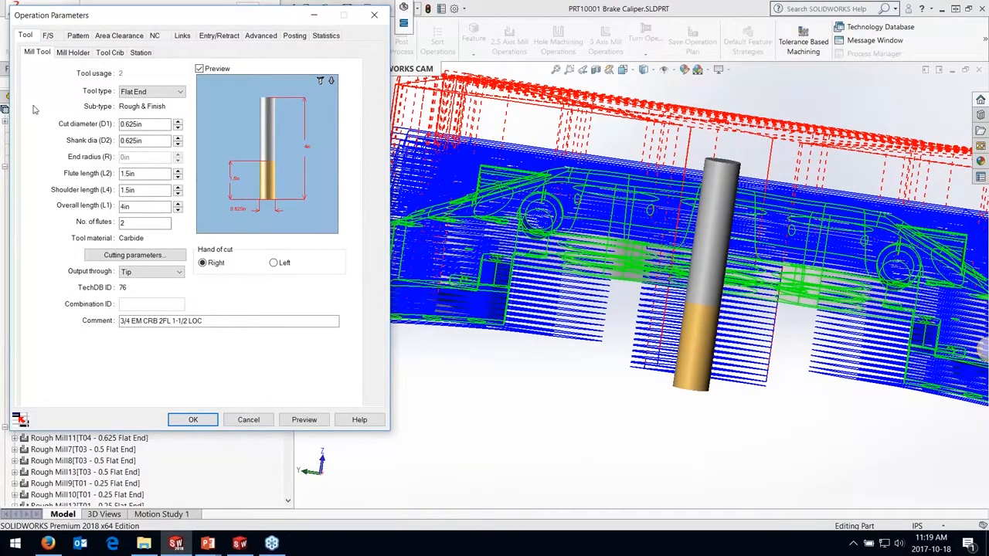
click(107, 38)
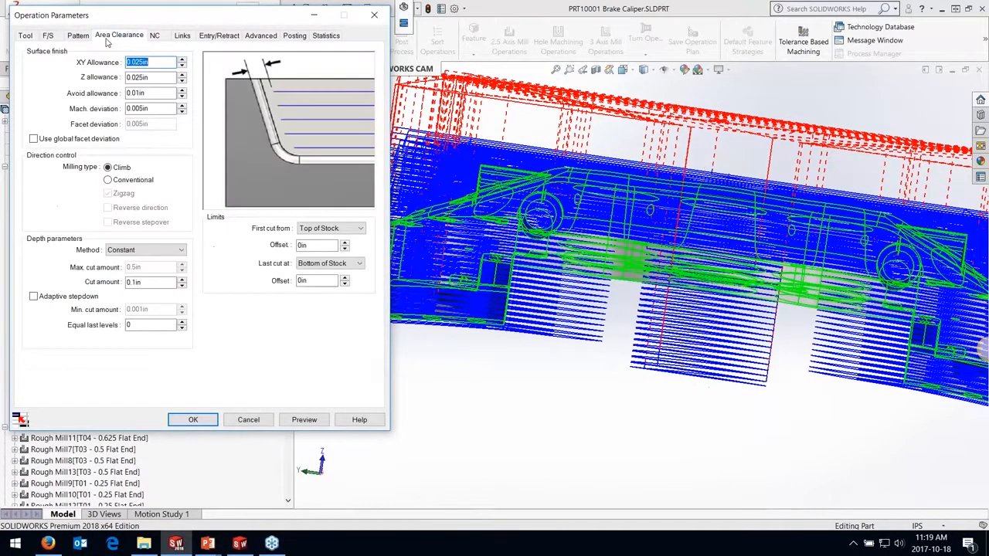
click(358, 266)
click(348, 303)
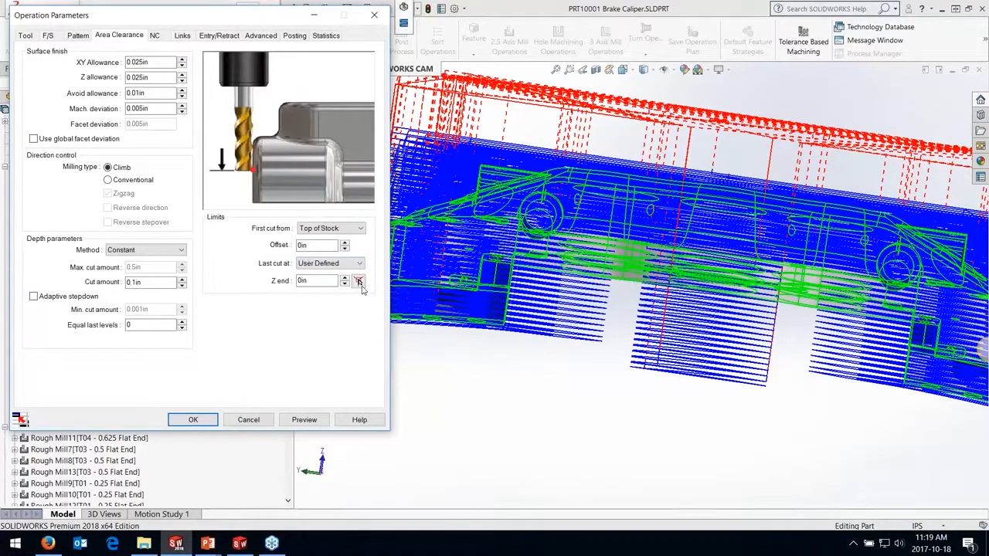
click(358, 282)
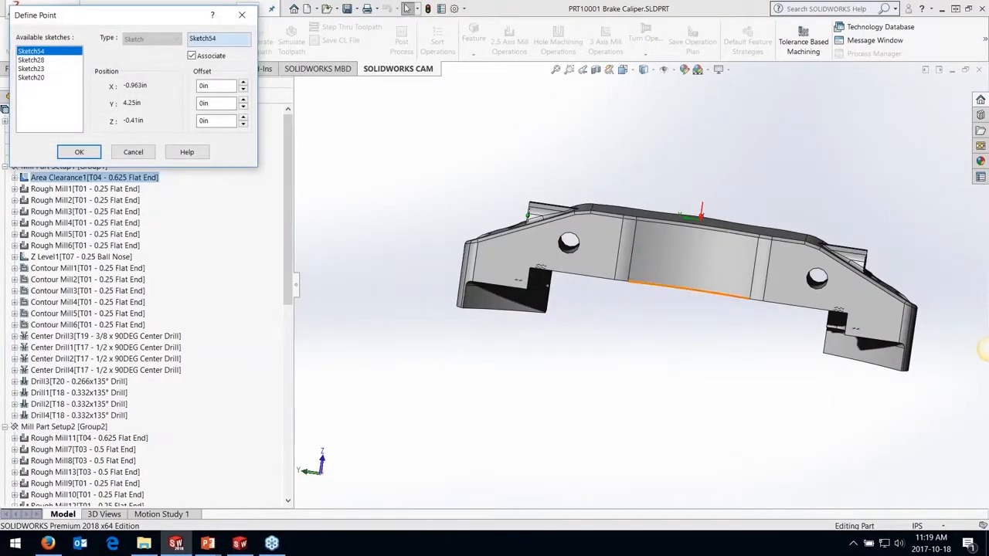
middle_drag(695, 263, 465, 287)
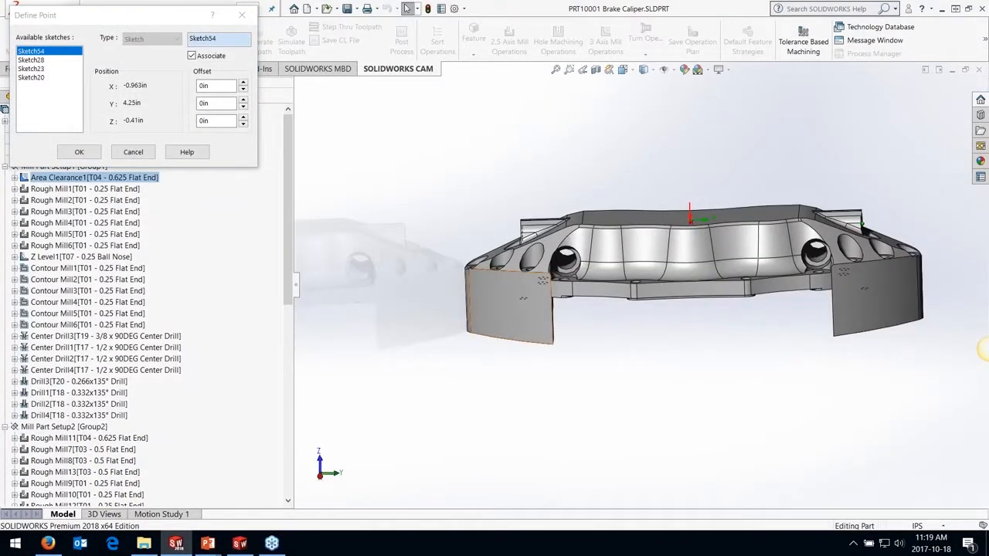
click(572, 283)
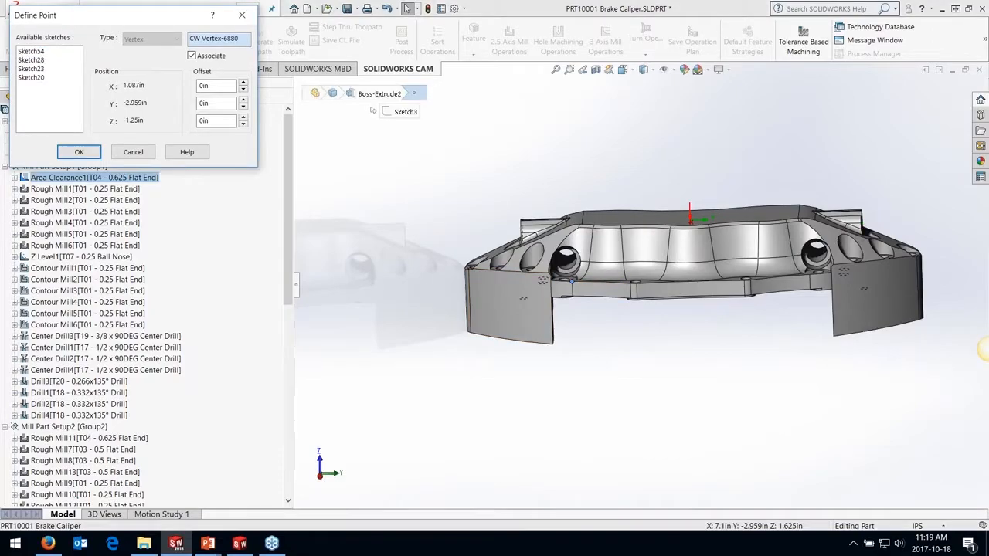
click(71, 152)
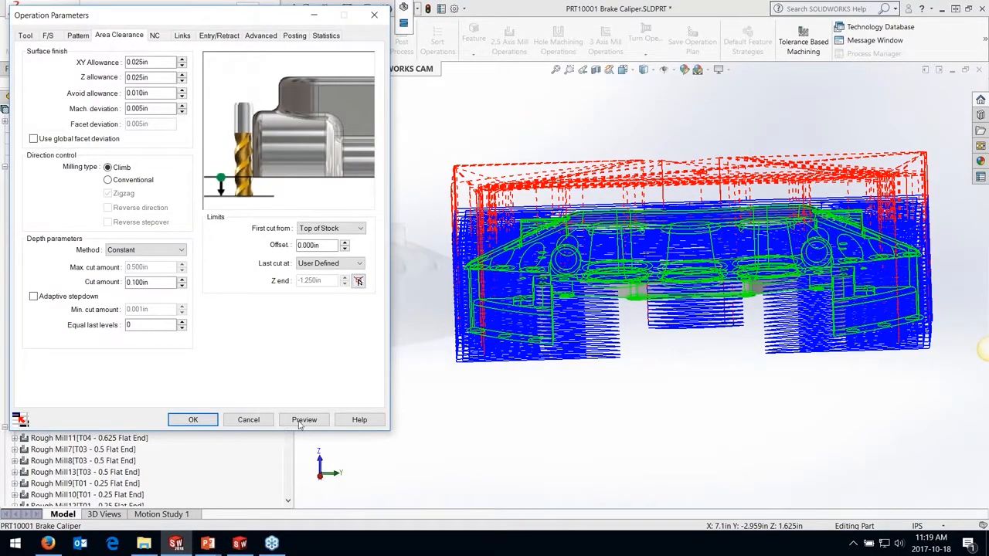
Change Area Clearance1's pattern to Pocket In - Core, regenerate its toolpath and select Z Level1
click(77, 35)
click(146, 65)
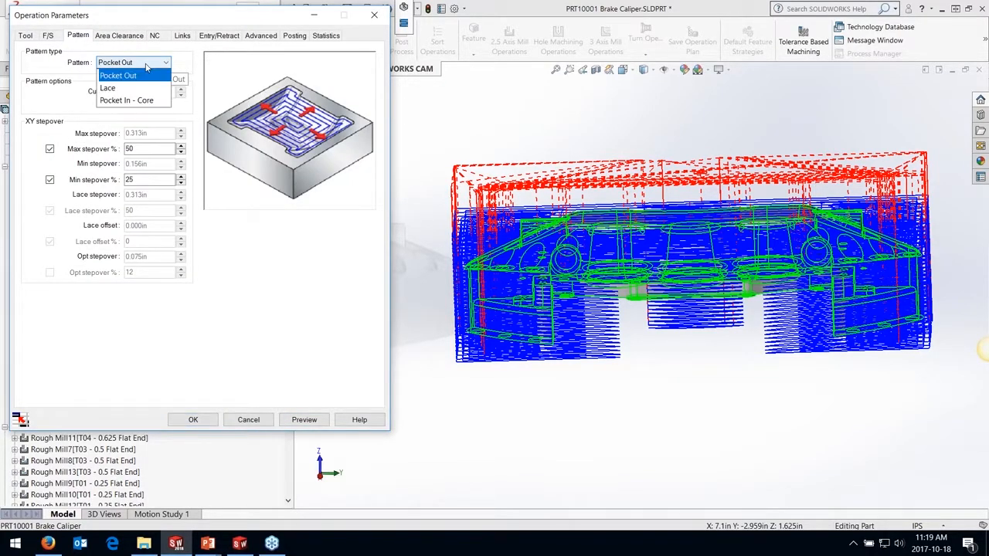
click(128, 101)
click(311, 422)
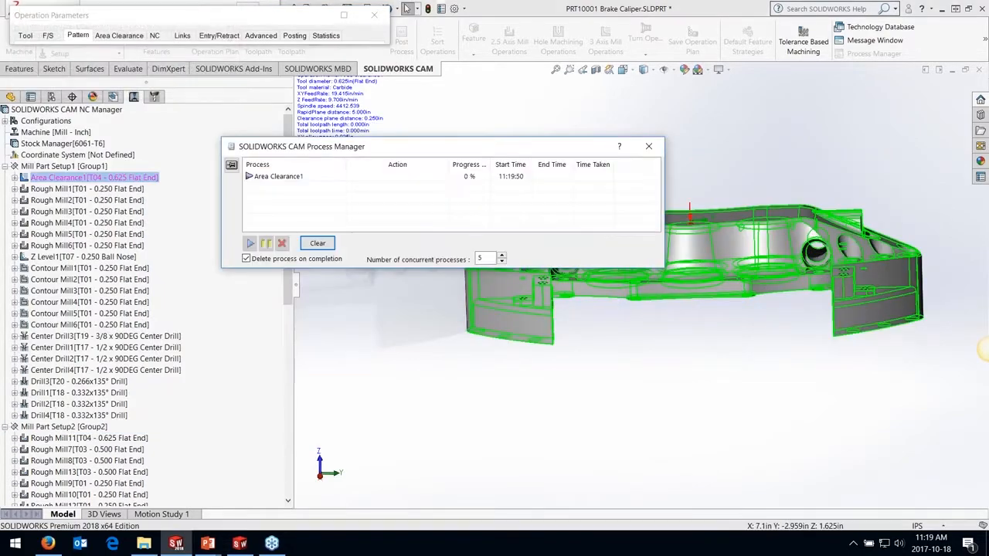
click(344, 16)
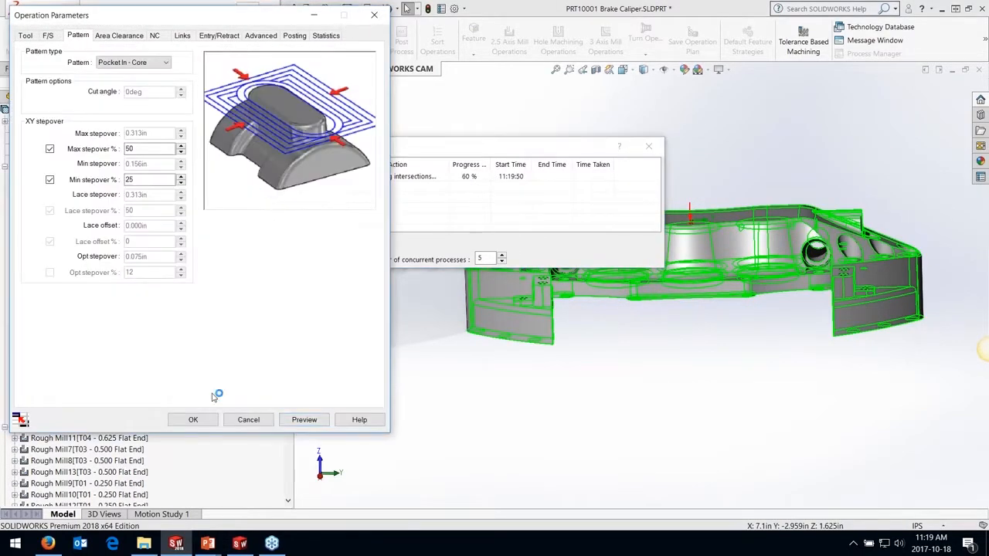
click(193, 420)
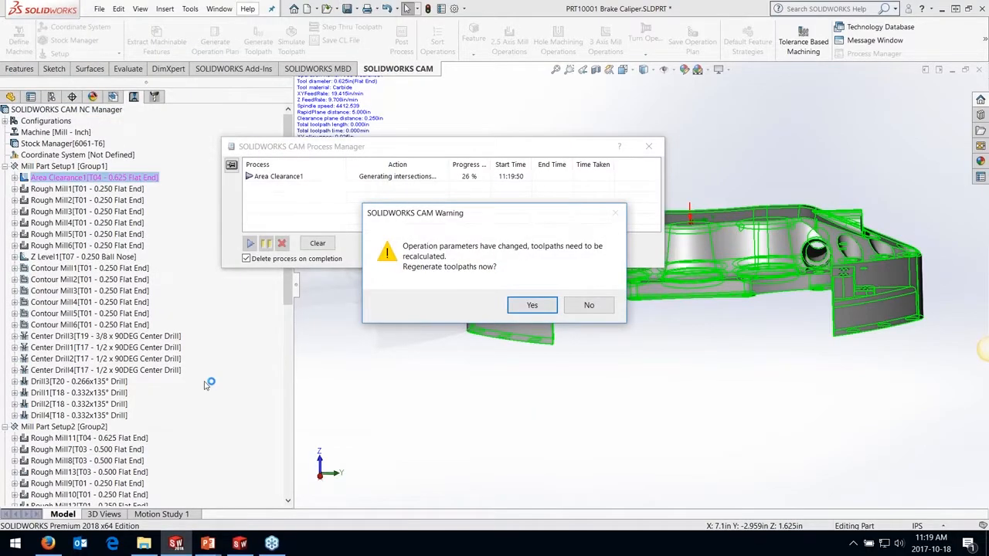
click(550, 306)
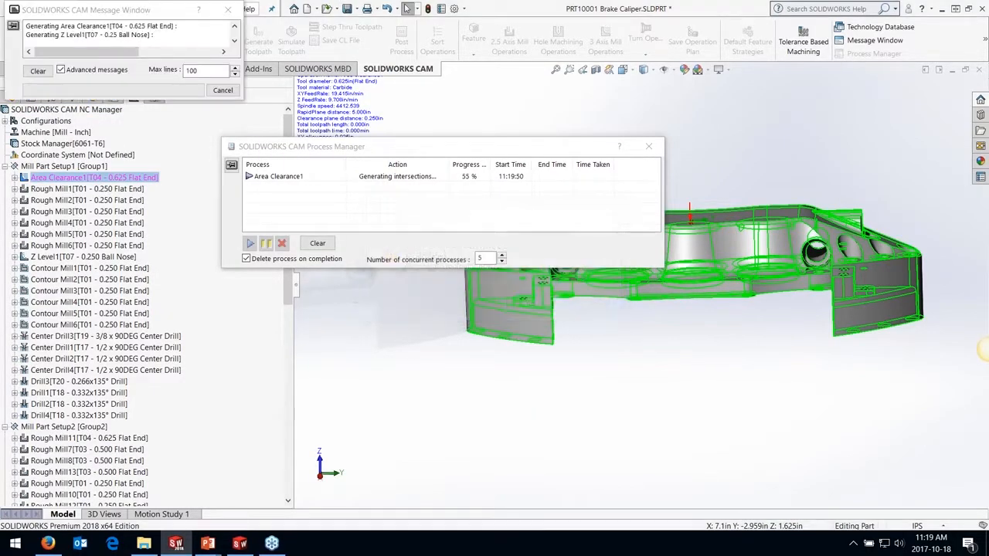
click(92, 257)
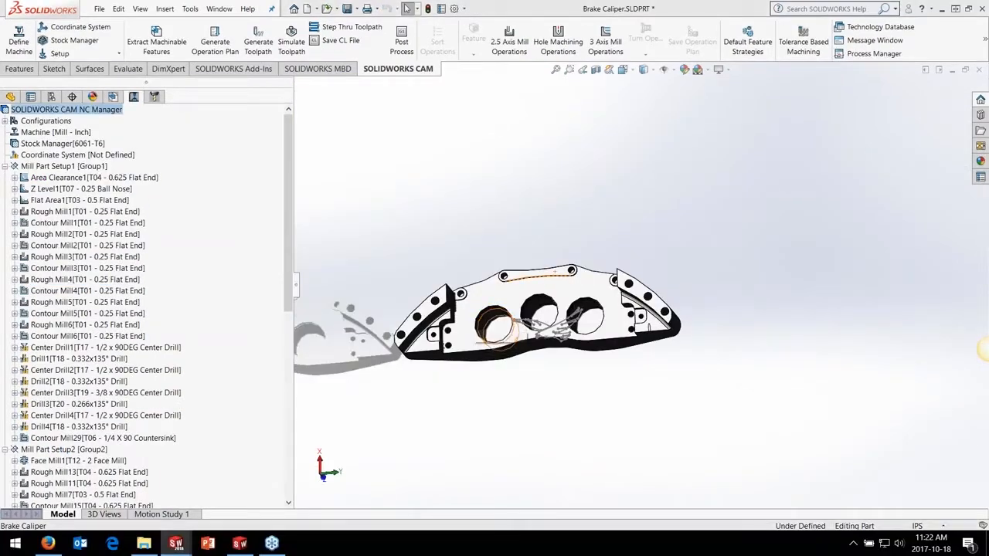
Open the roughing parameters of Rough Mill11 in Mill Part Setup2 and show its current toolpath from the side
scroll(75, 349, down, 6)
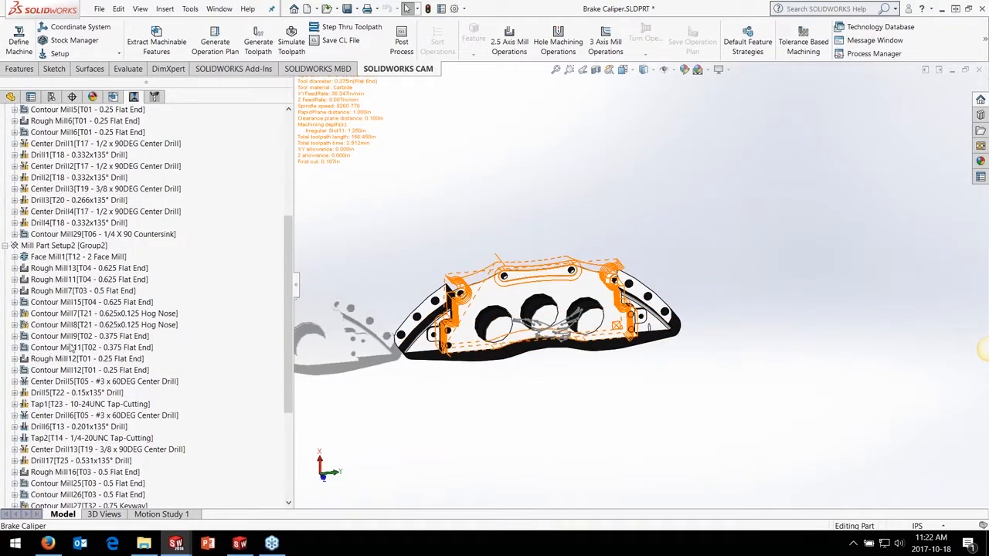
click(68, 280)
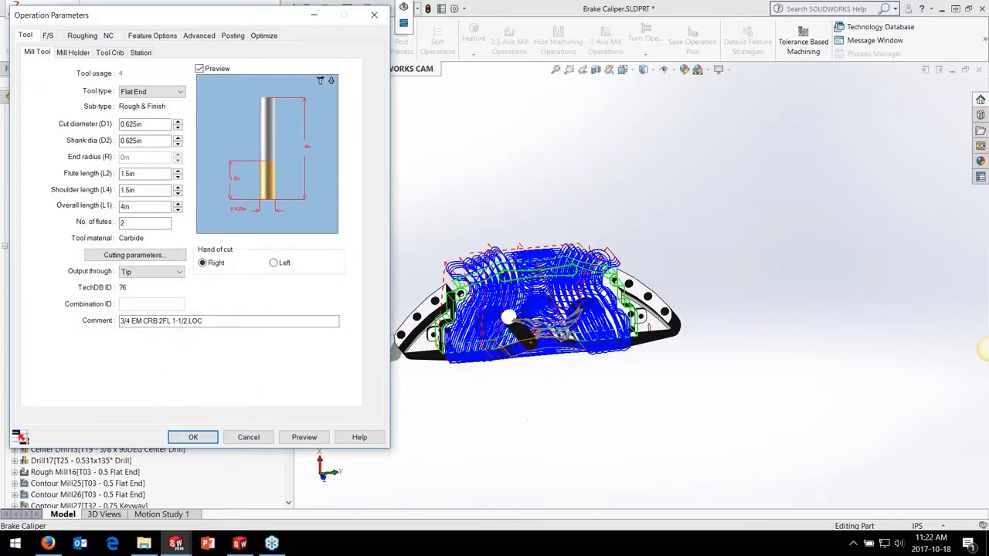
click(82, 35)
middle_drag(471, 185, 479, 158)
Try the Offset Roughing pattern on Rough Mill11, preview its toolpath, and return the pattern to VoluMill
click(105, 62)
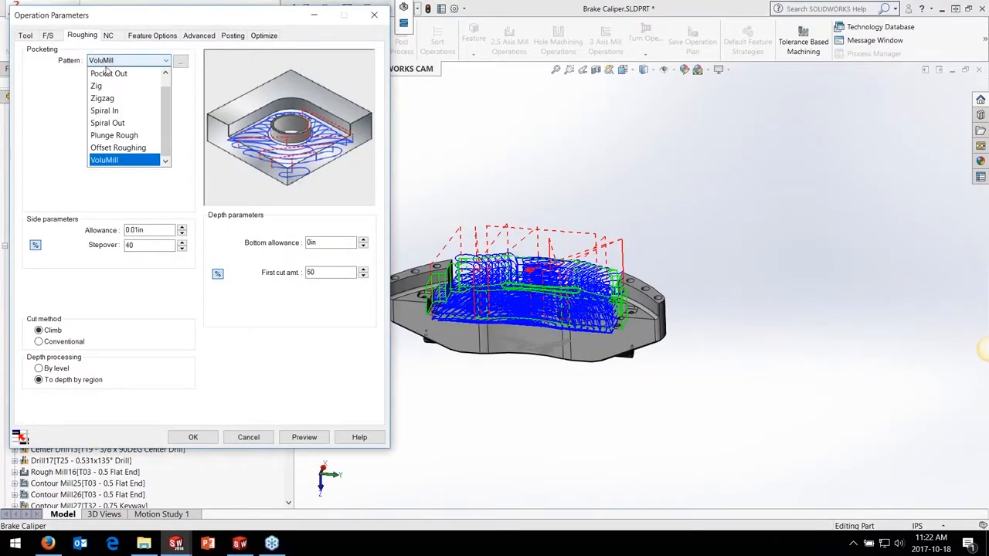
click(109, 74)
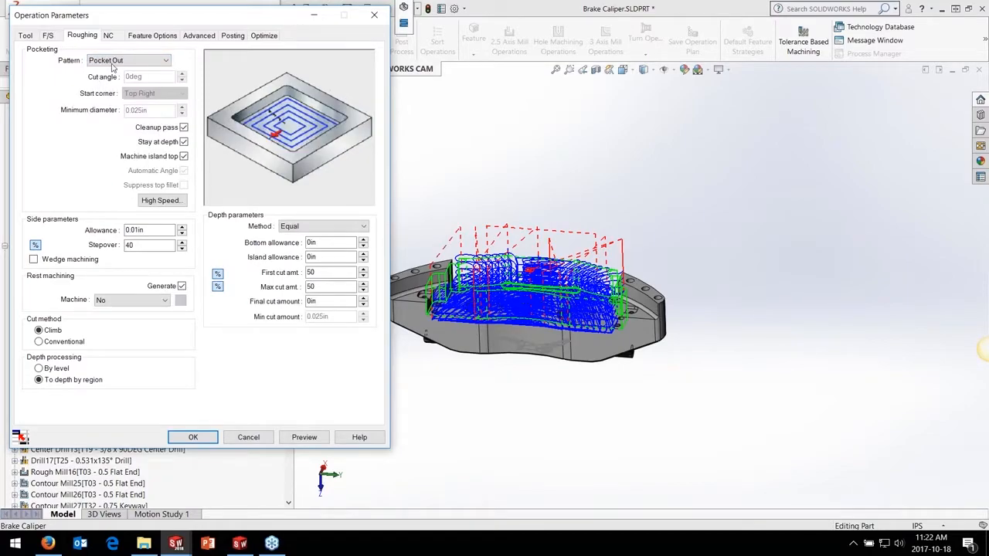
click(114, 62)
click(117, 148)
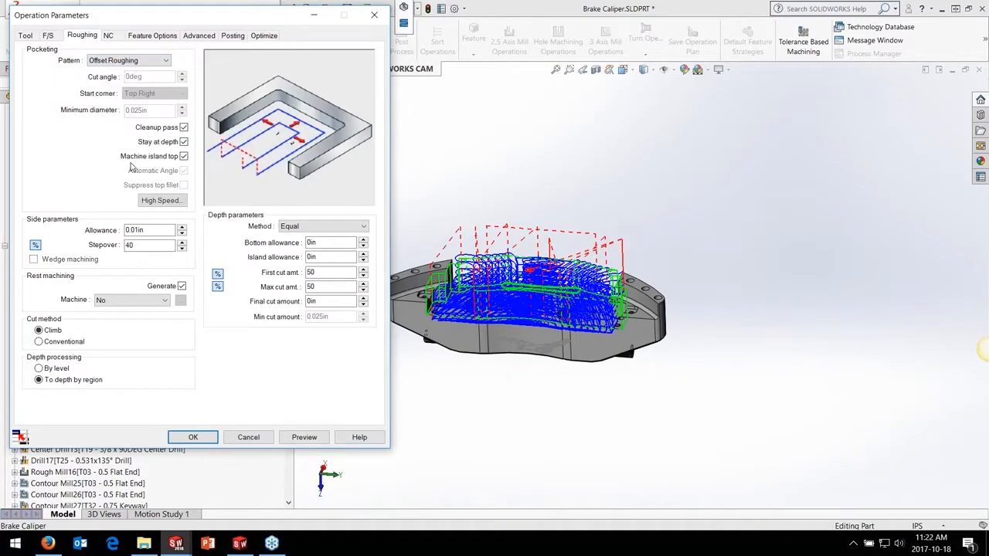
click(304, 437)
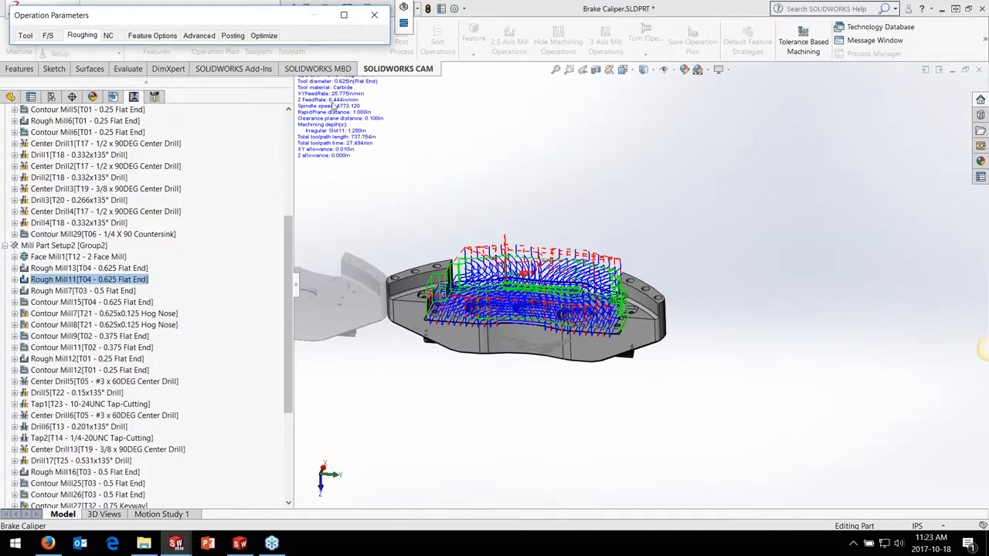
click(345, 17)
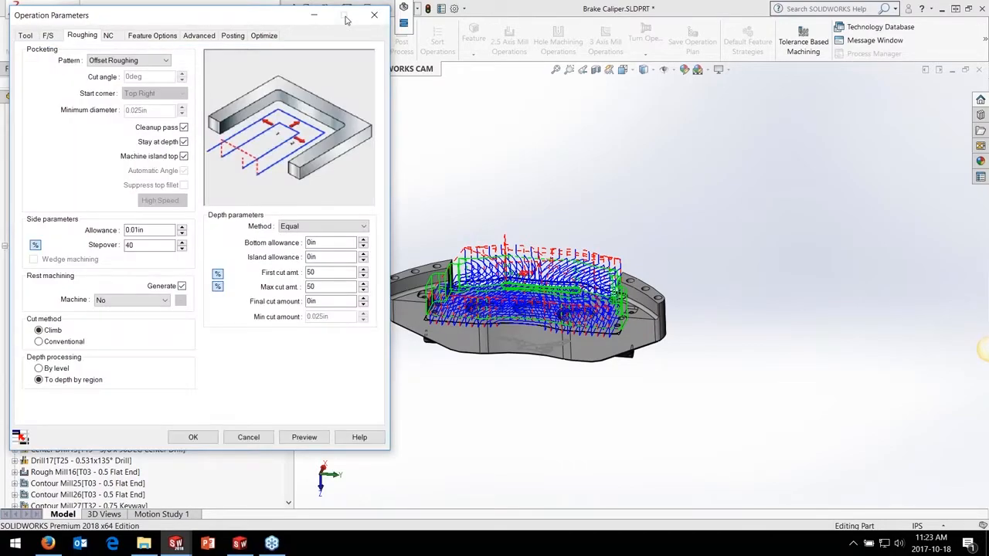
click(139, 61)
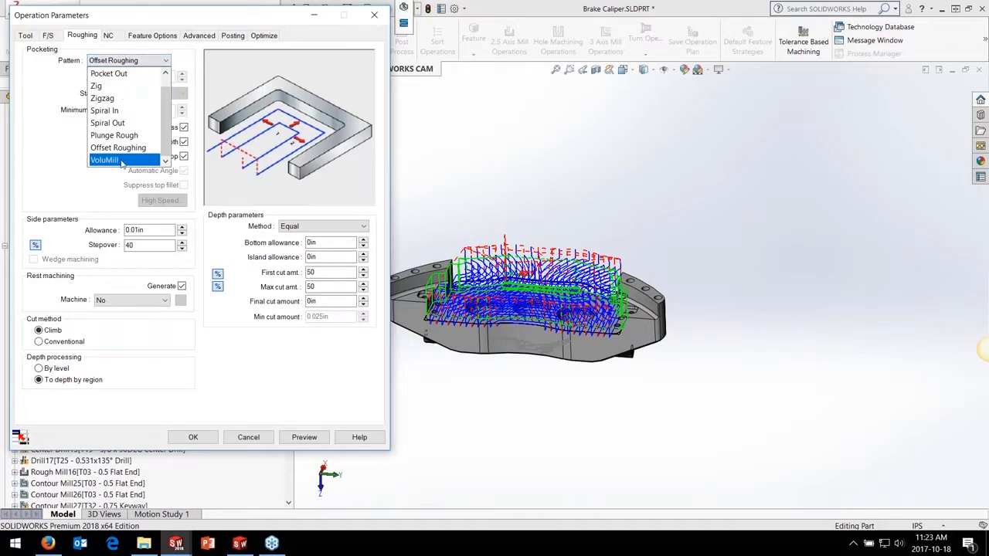
click(122, 160)
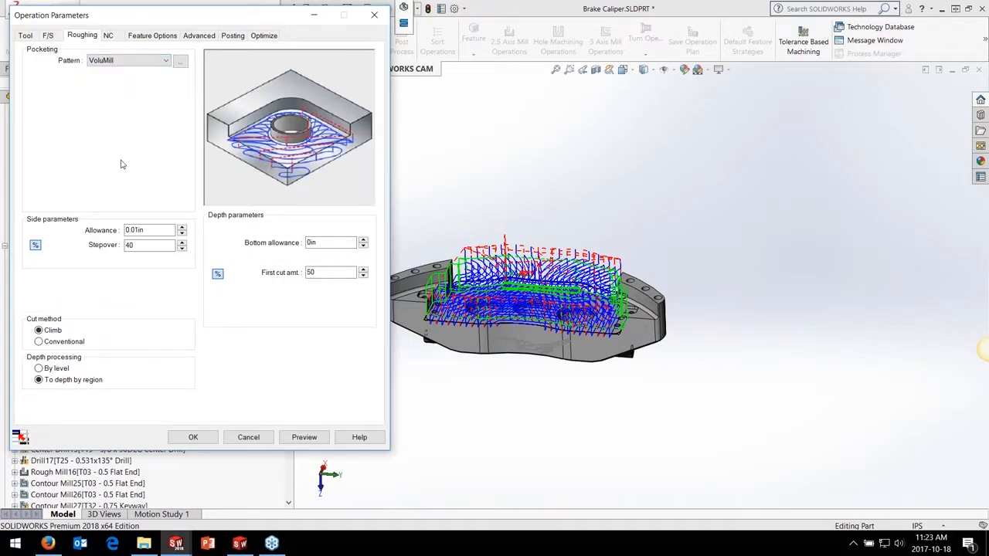
Switch Rough Mill11's first cut amount from percentage to length, check the tool's flute length and set the amount to 1.5 in
click(217, 273)
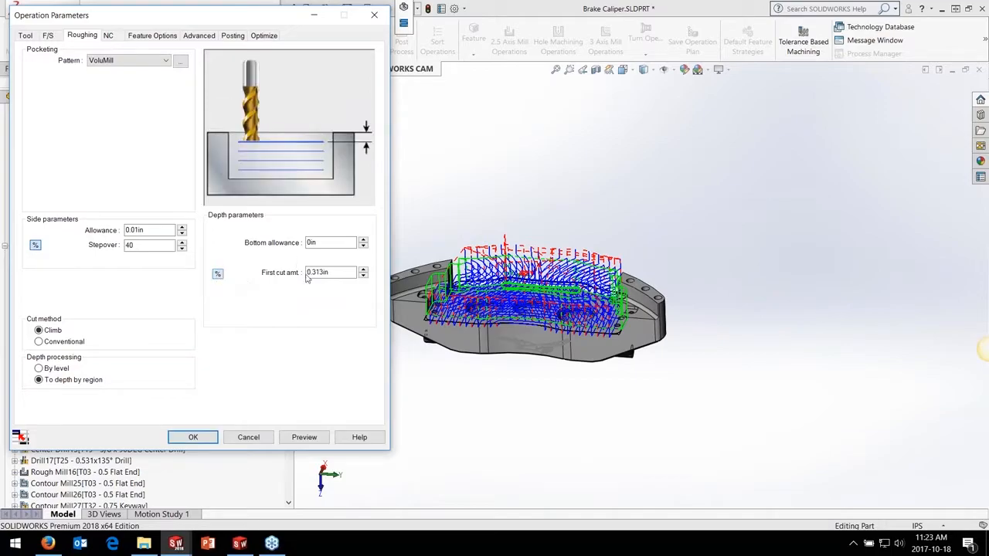
click(26, 35)
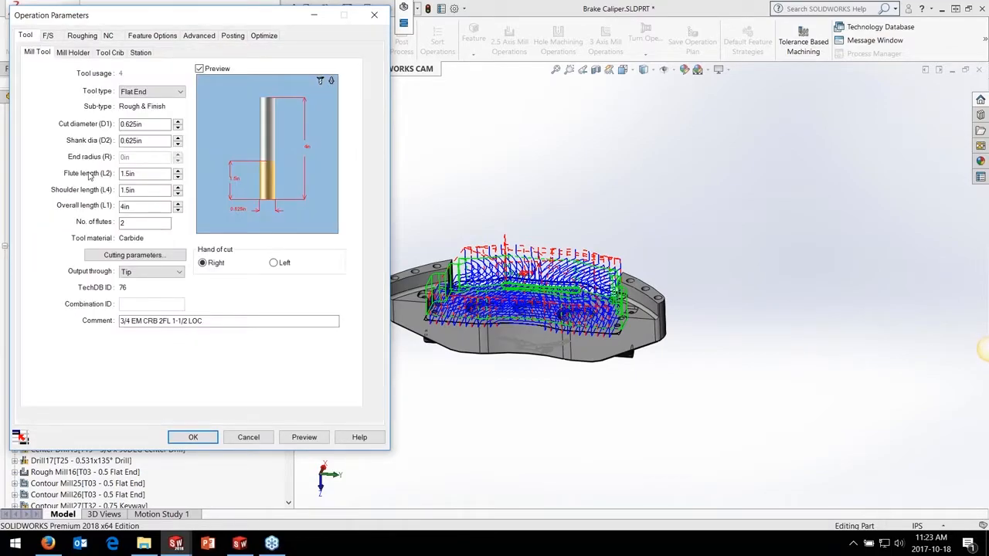
drag(146, 173, 89, 174)
click(87, 38)
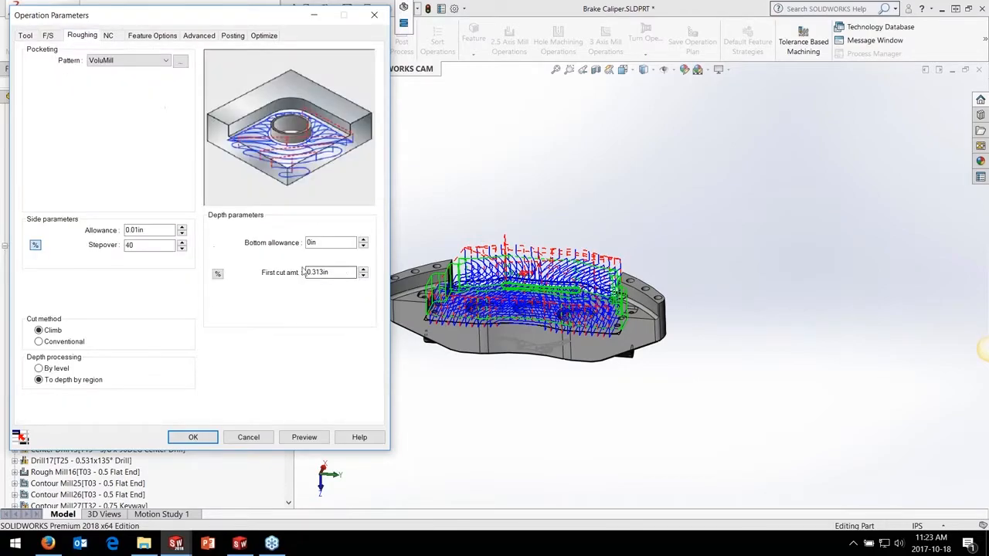
drag(336, 274, 201, 273)
text(1.5)
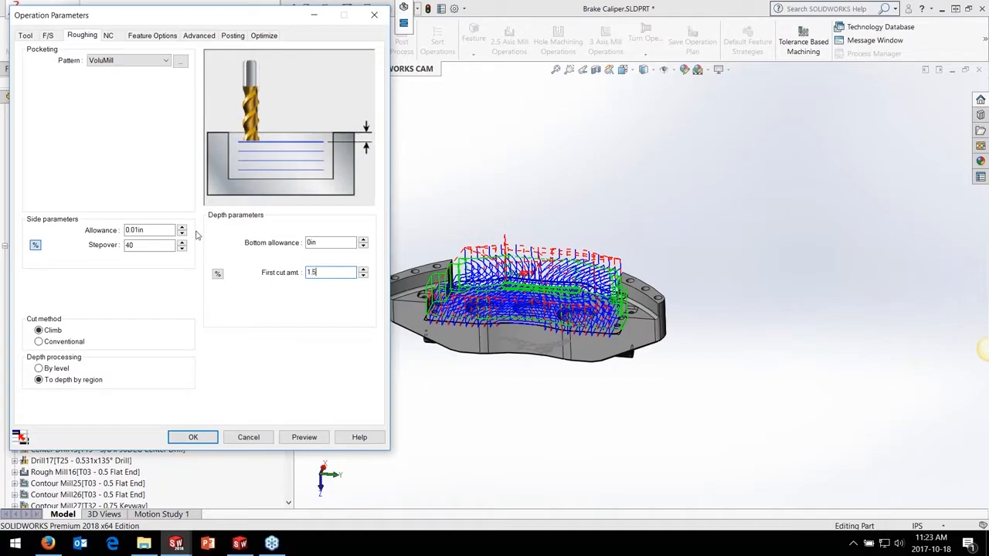
click(151, 245)
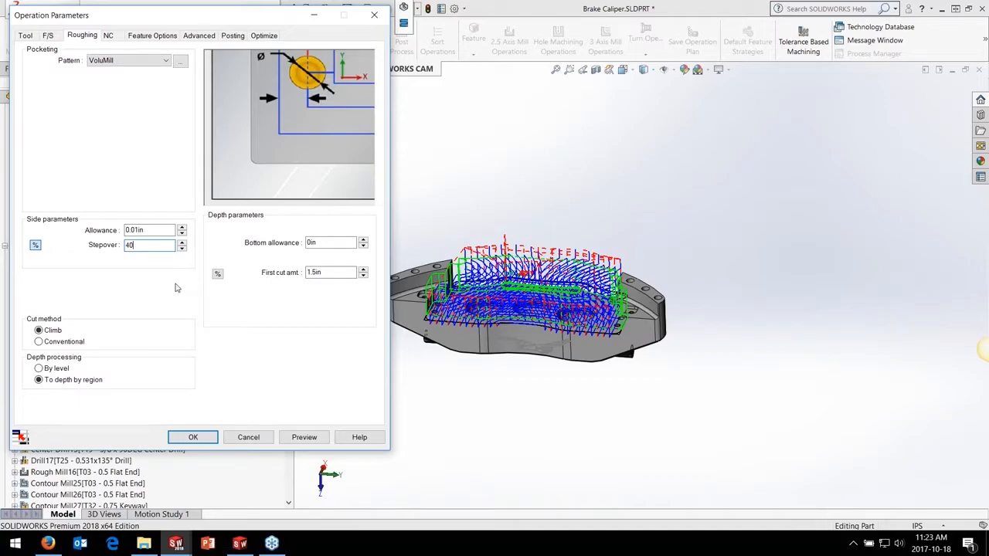
Preview Rough Mill11's VoluMill toolpath with the deeper cut and simulate its material removal
click(302, 434)
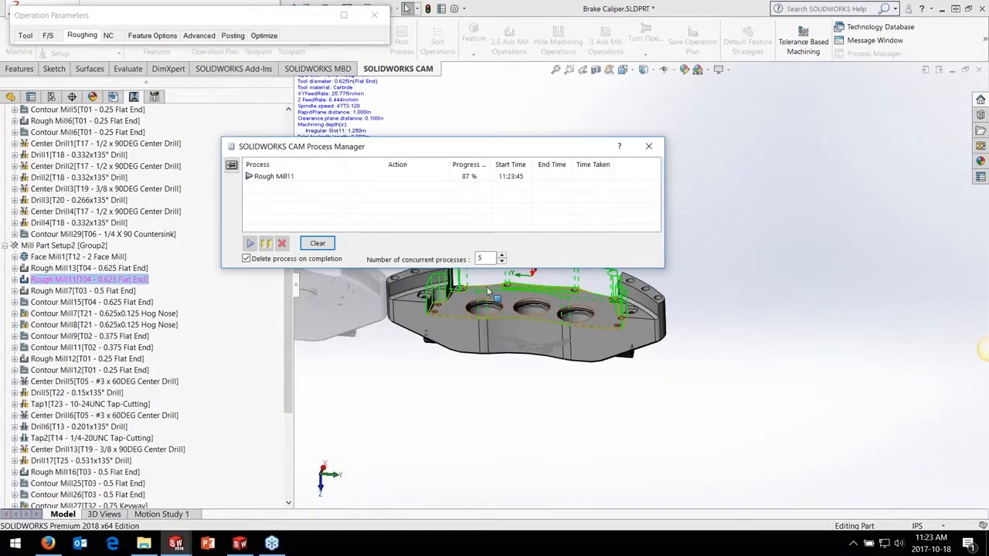
scroll(492, 290, down, 5)
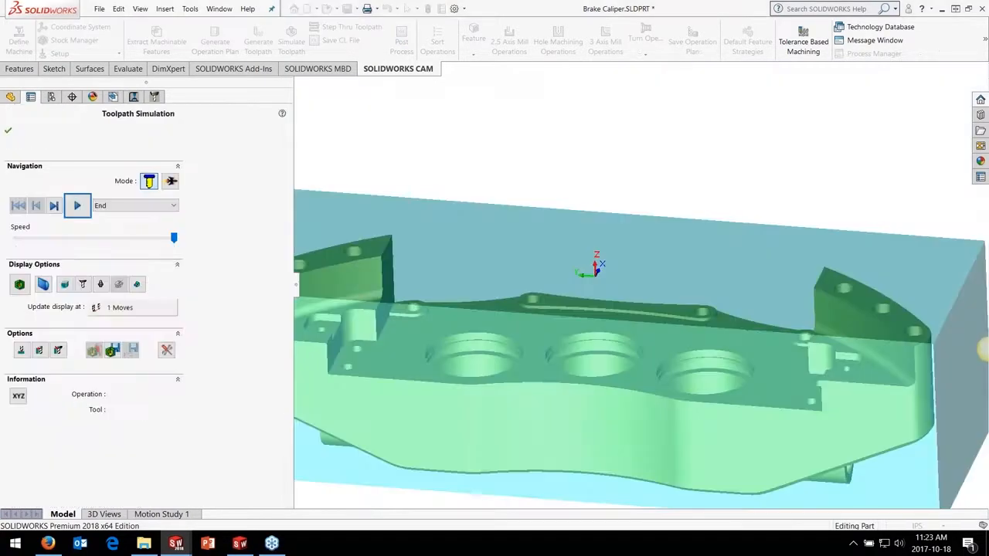
click(65, 239)
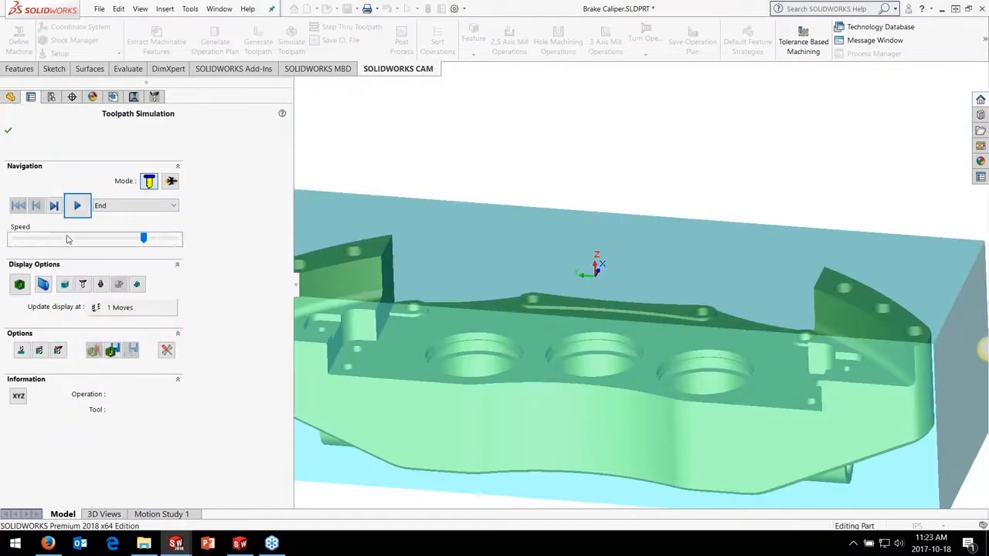
click(77, 207)
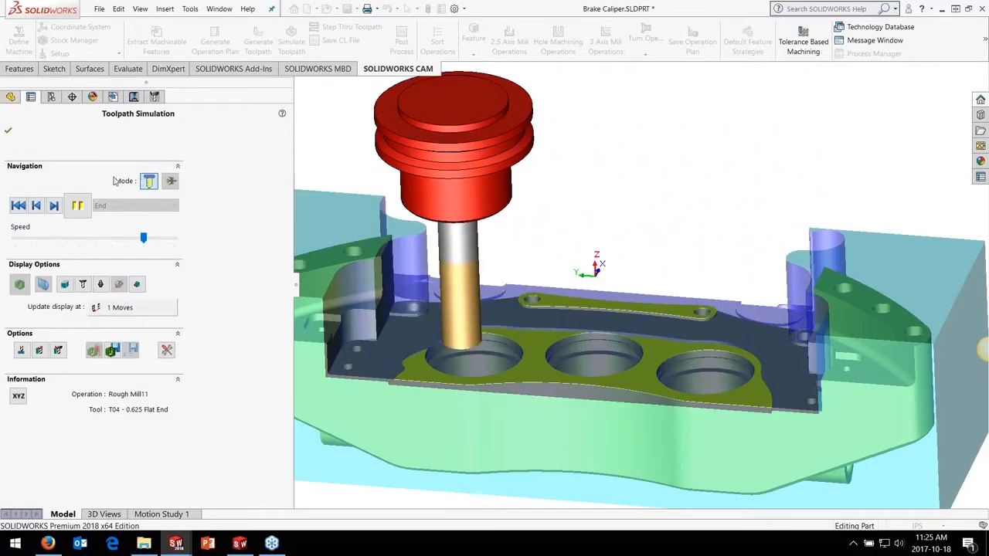
click(77, 205)
click(7, 131)
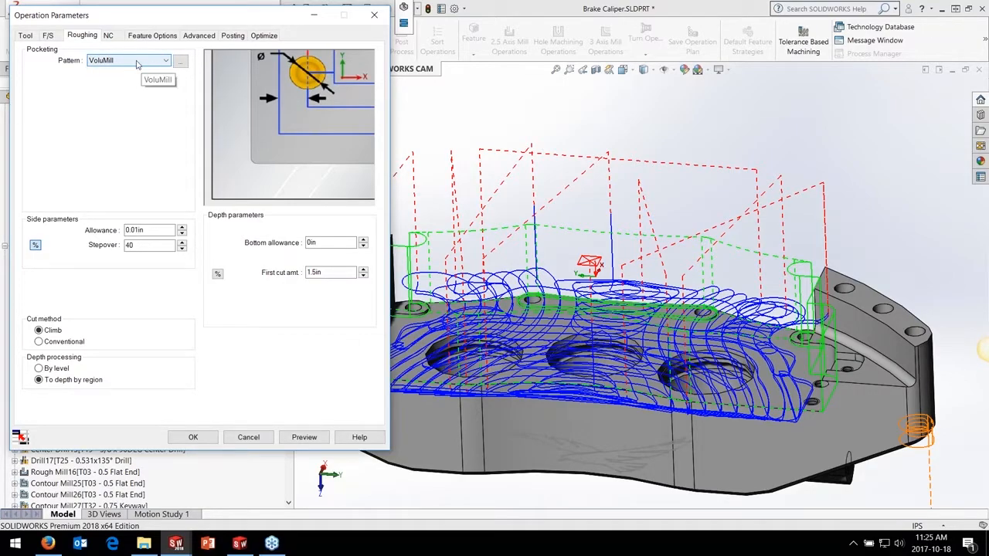
Define Rough Mill11's feeds and speeds by Operation and apply a more aggressive VoluMill Technology Expert recommendation with an XY feedrate of 344.634 in/min
click(48, 36)
click(150, 56)
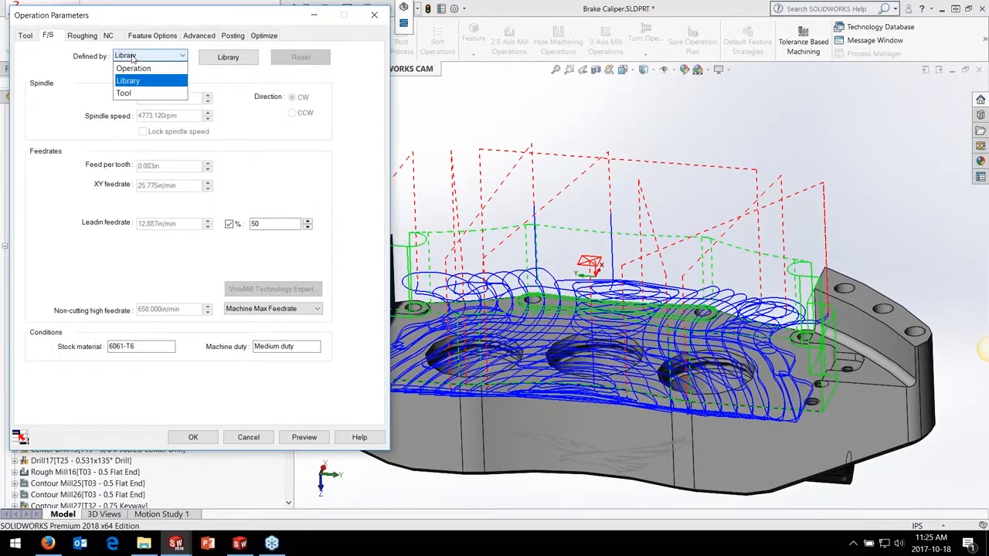
click(133, 68)
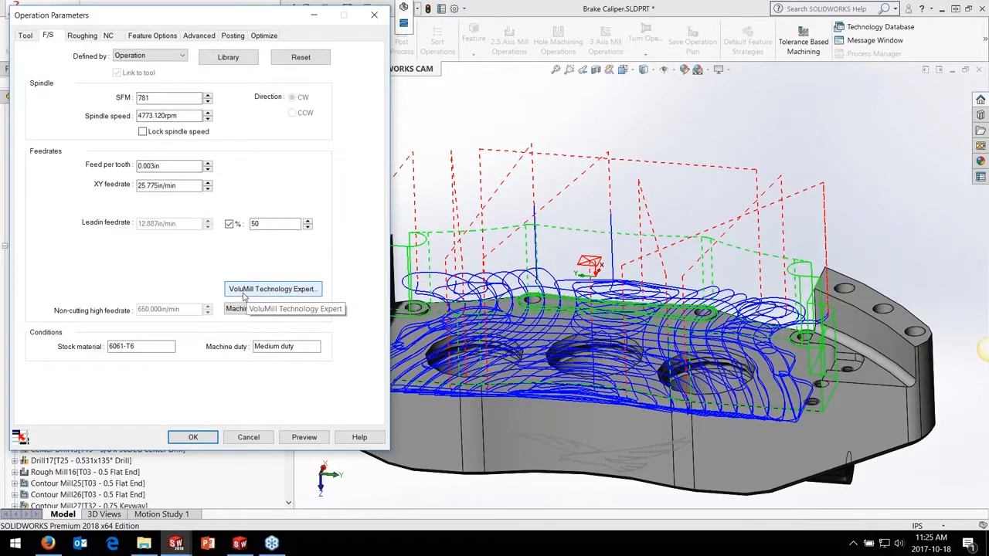
click(270, 293)
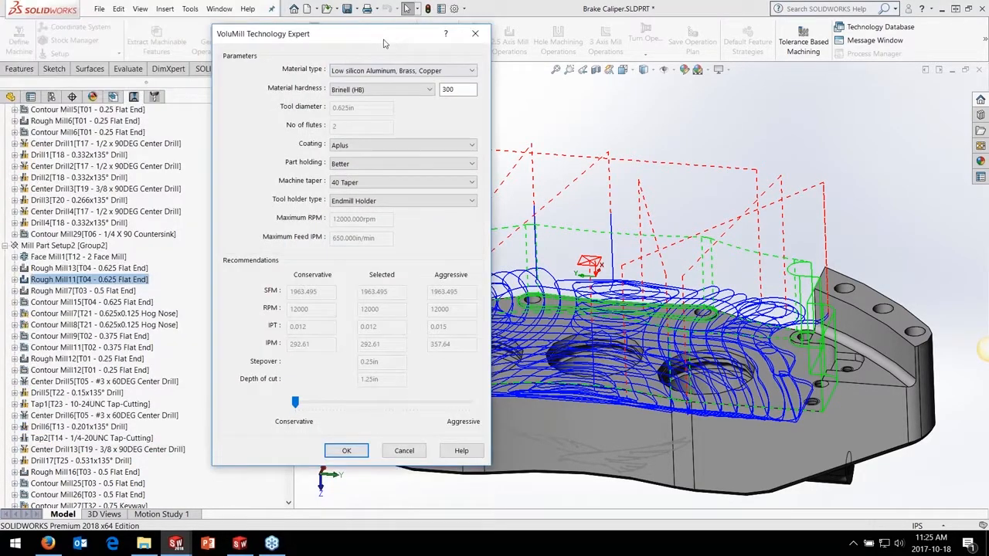
scroll(168, 169, up, 1)
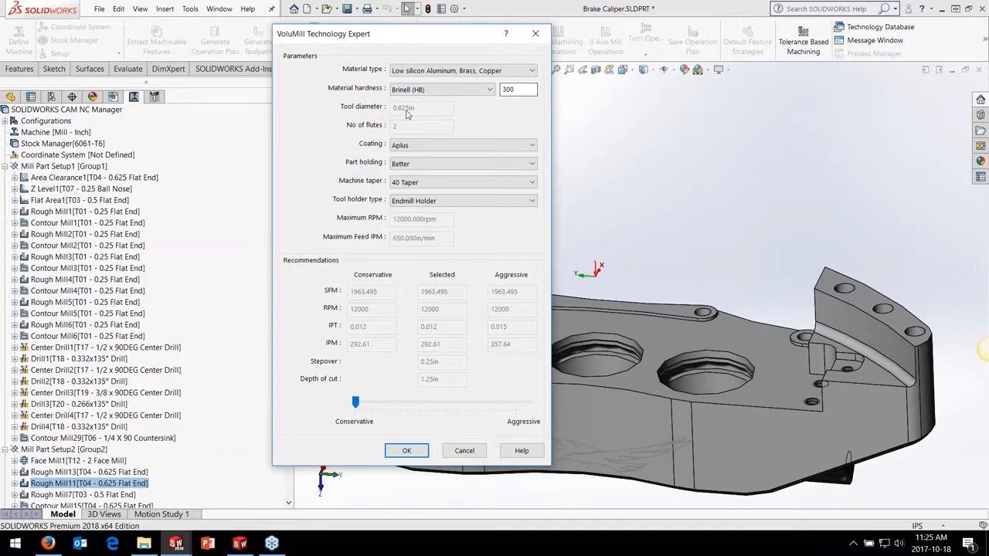
click(106, 485)
drag(391, 405, 384, 403)
click(407, 450)
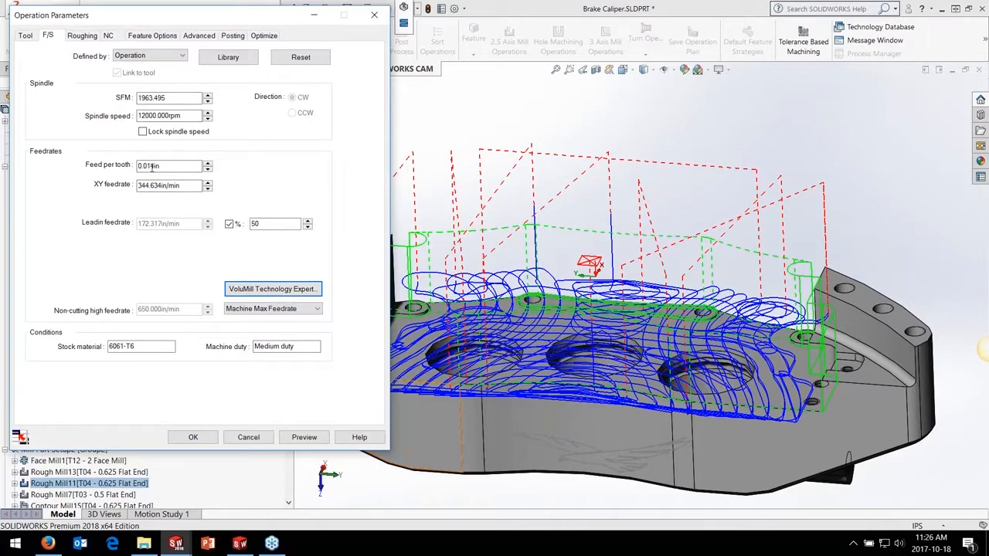
Preview and simulate Rough Mill11 with the new feeds at maximum simulation speed, and accept its operation parameters
click(310, 440)
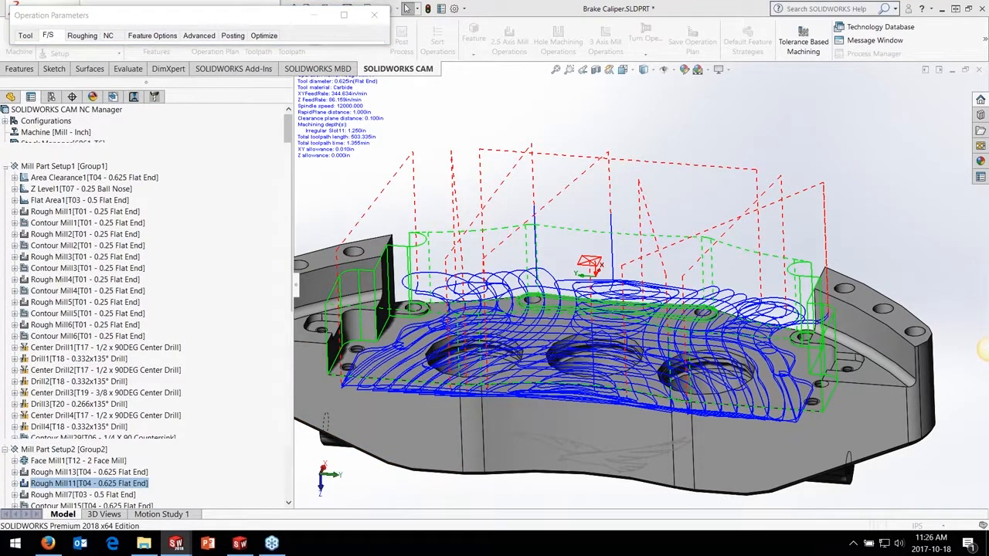
click(404, 10)
click(77, 207)
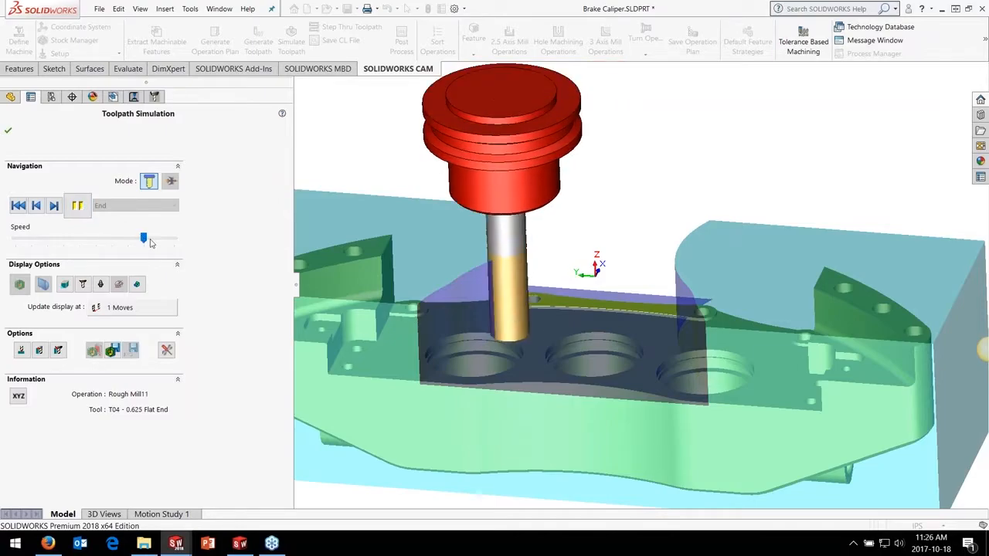
drag(143, 238, 180, 242)
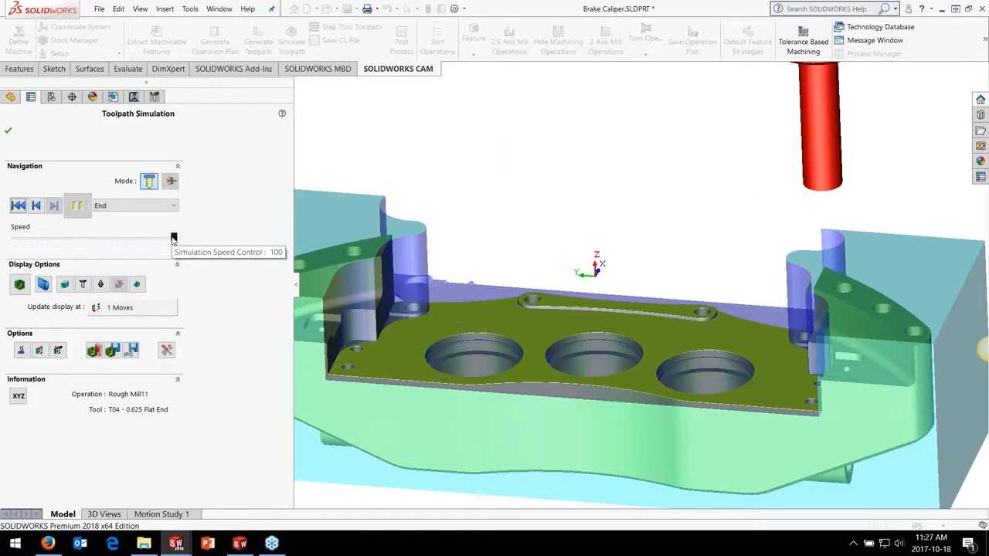
click(7, 133)
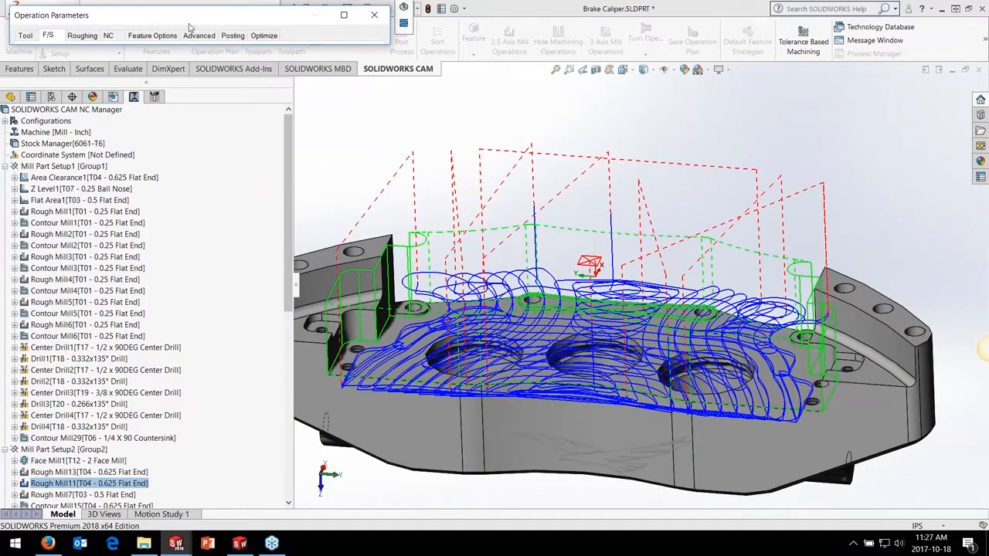
click(343, 15)
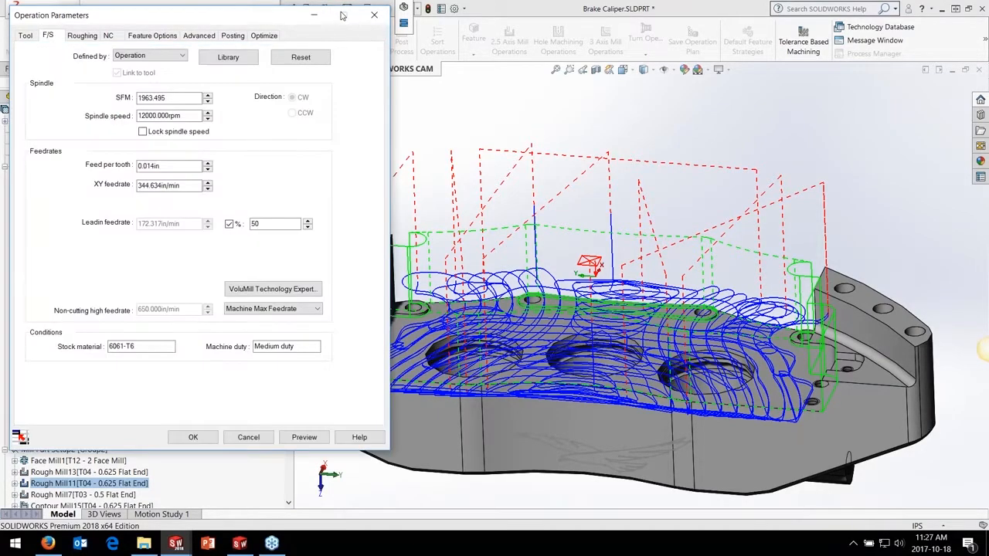
click(203, 435)
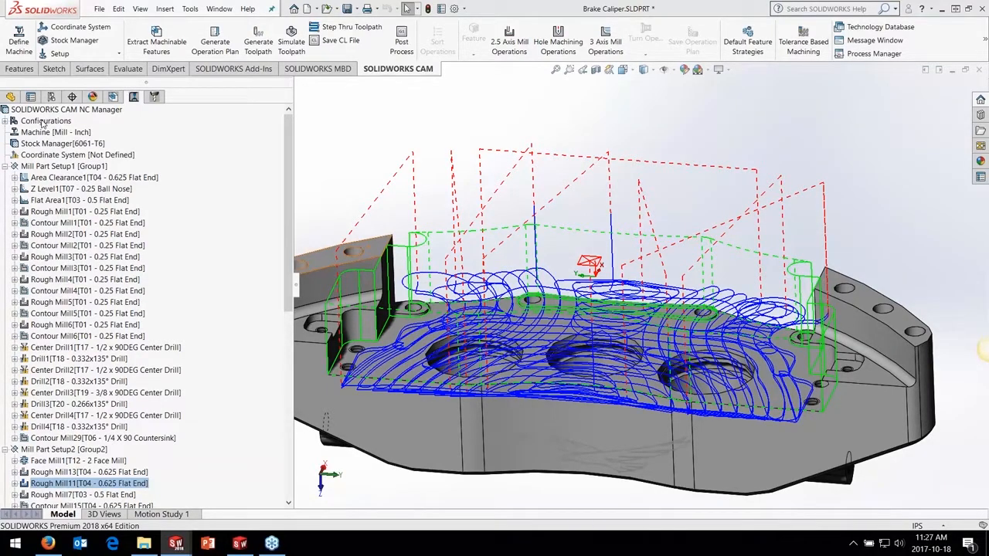
Examine the CAM configurations alongside the part's Outer and Mount Side configurations, and inspect the caliper's contoured outer faces
click(5, 121)
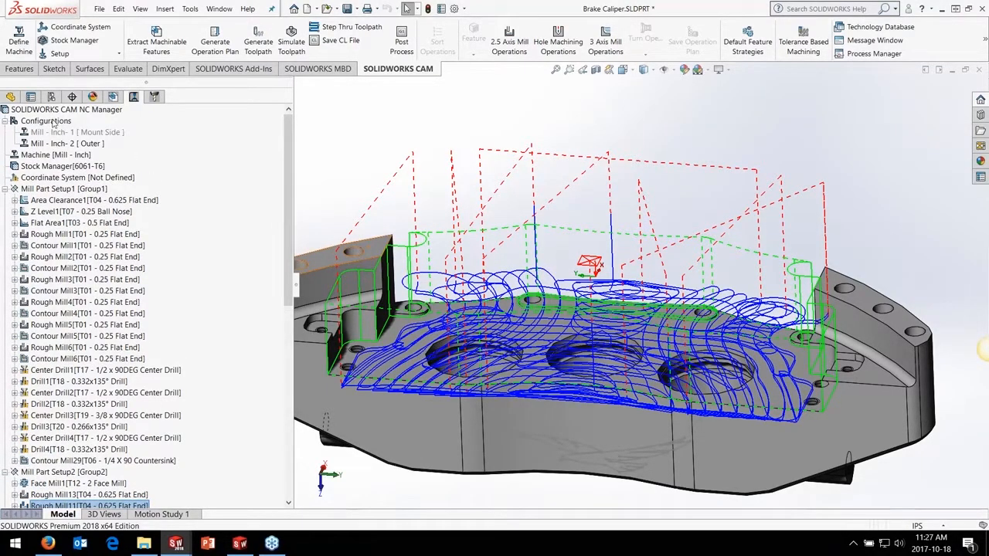
click(51, 97)
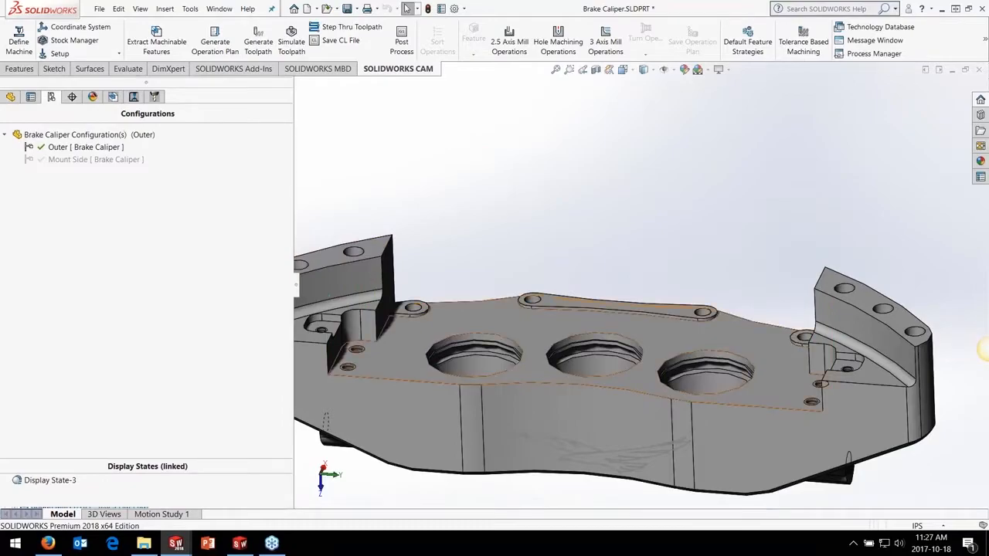
middle_drag(695, 336, 508, 177)
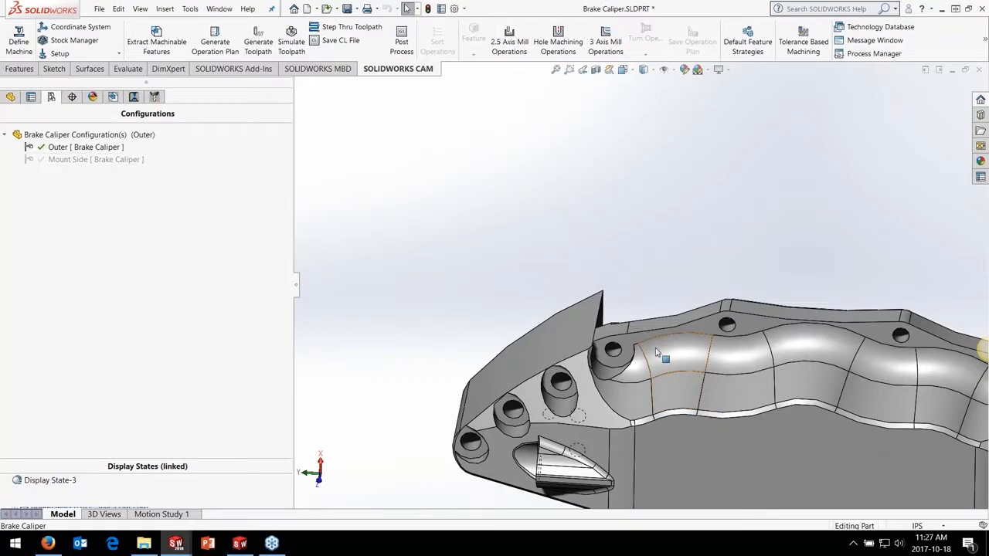
middle_drag(616, 328, 616, 409)
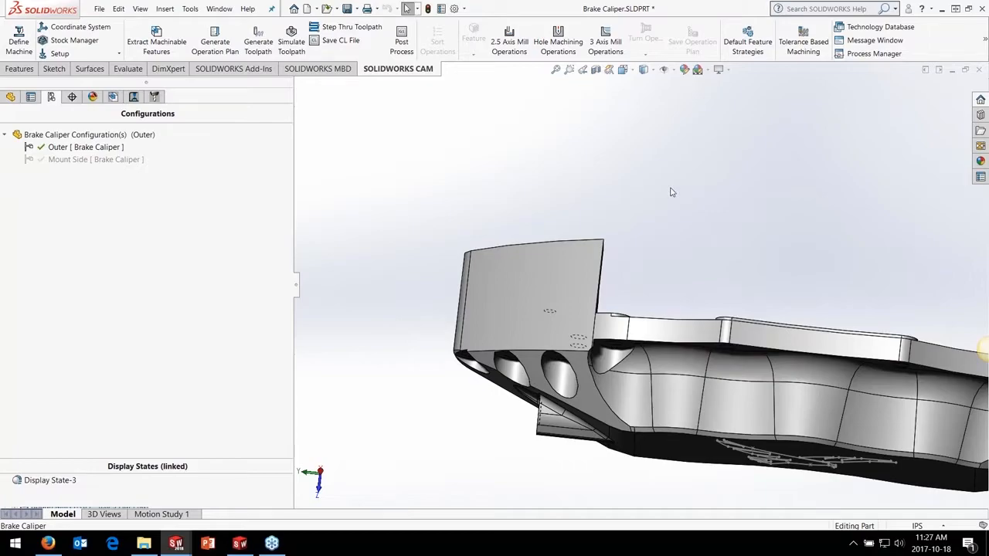
click(135, 98)
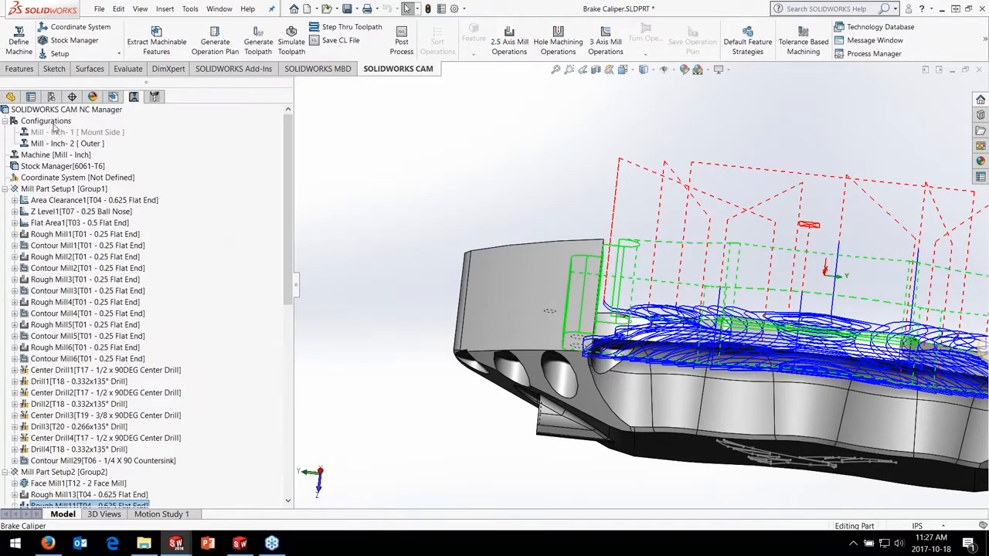
Activate the caliper's Mount Side part configuration and view its counterbored mounting holes
click(51, 96)
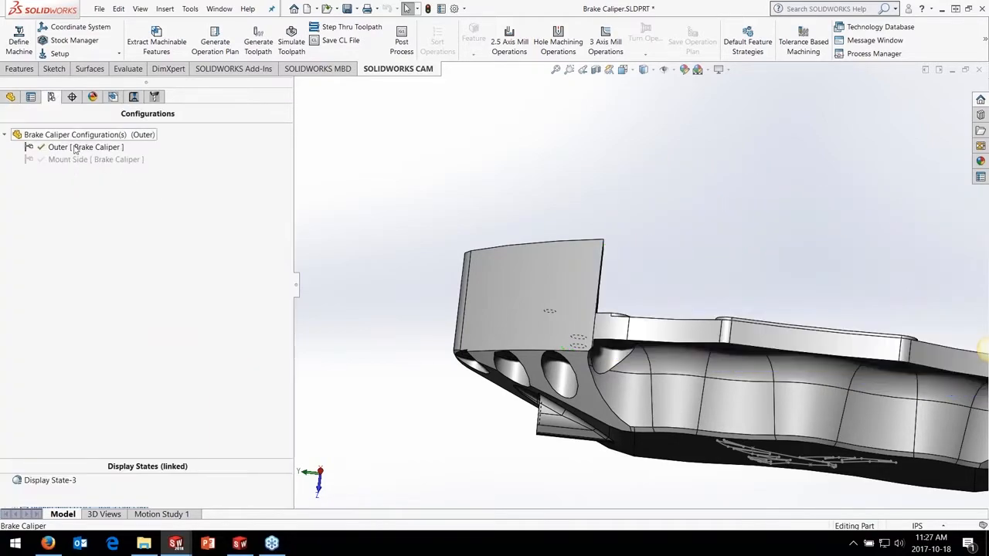
double_click(74, 160)
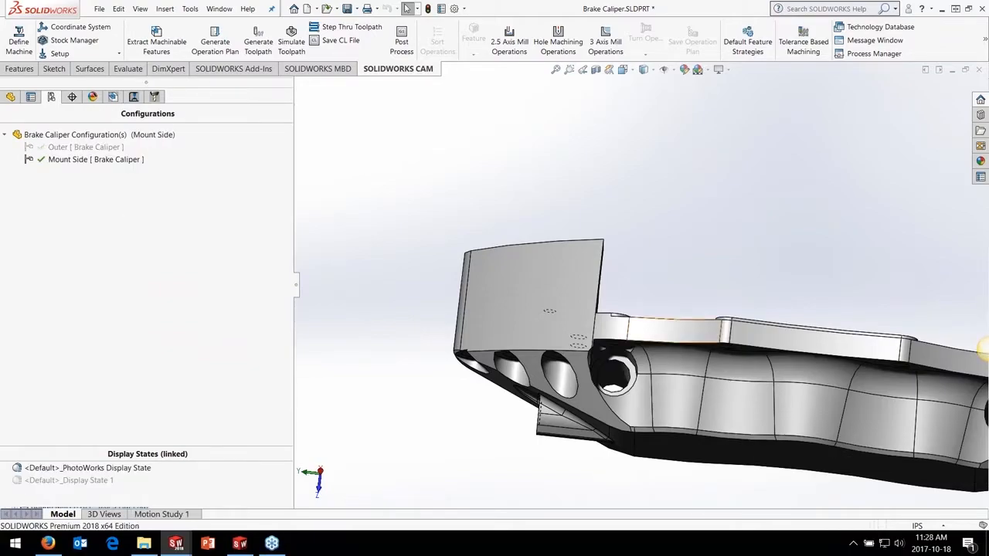
middle_drag(680, 324, 672, 398)
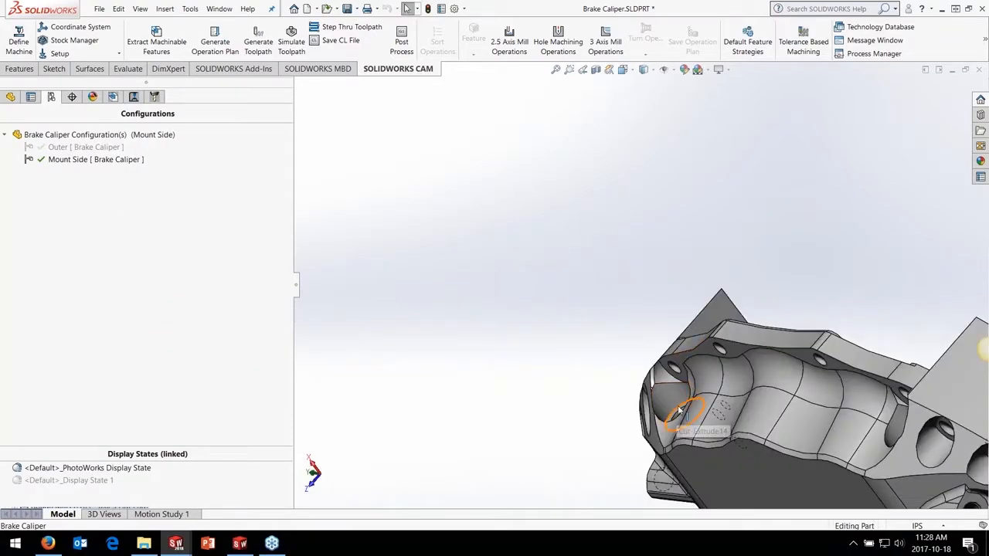
Copy and show the Mill - Inch- 1 [Mount Side] CAM configuration, and rebuild its CAM data with feature recognition
click(113, 96)
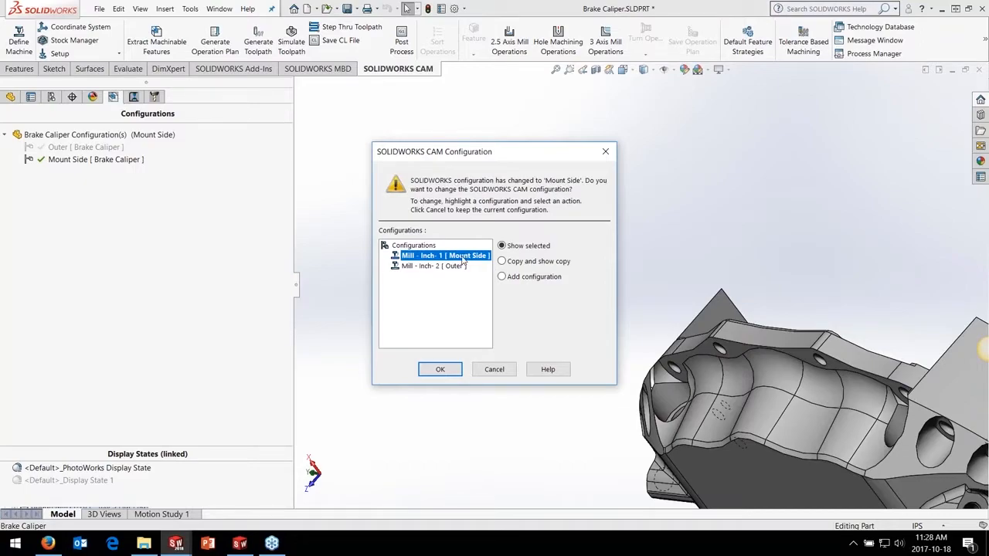
click(516, 262)
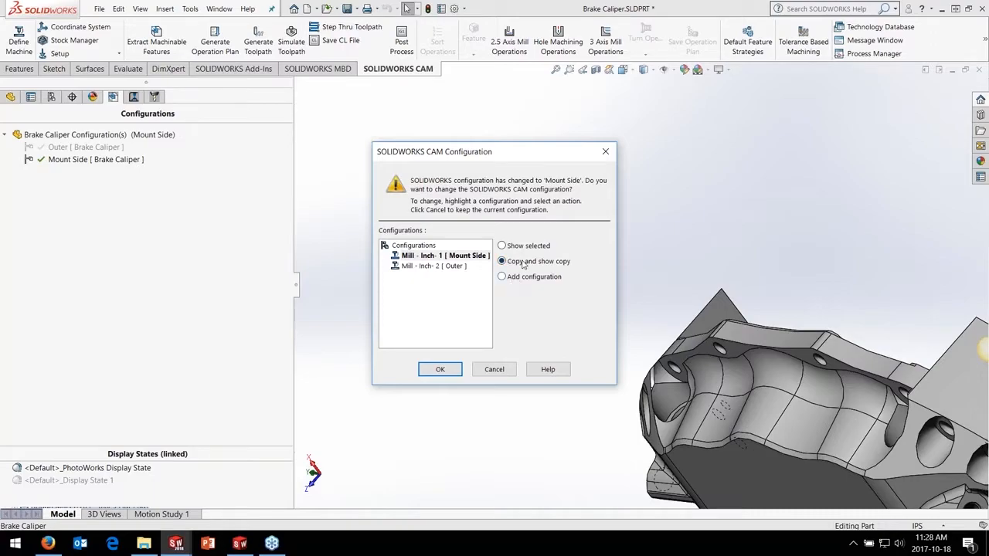
click(437, 369)
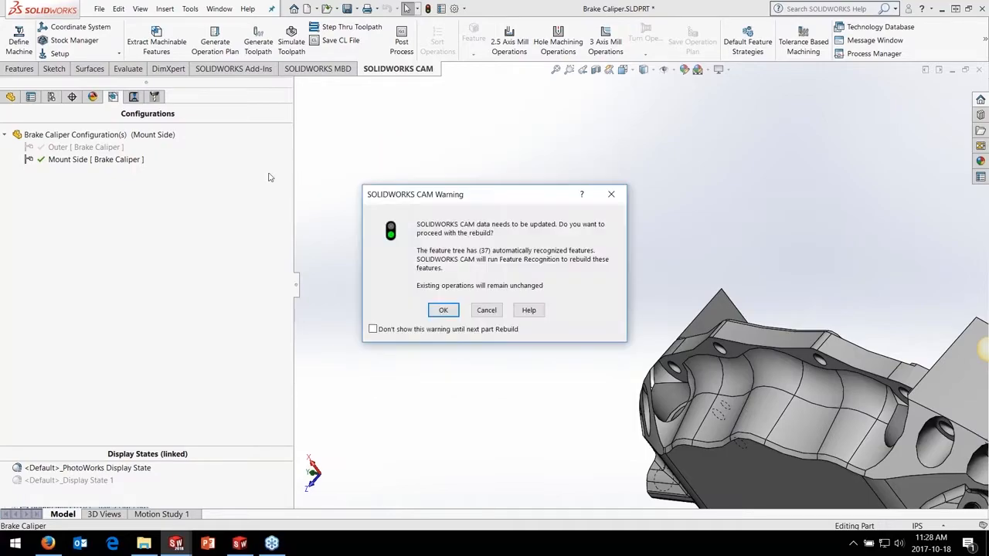
click(443, 310)
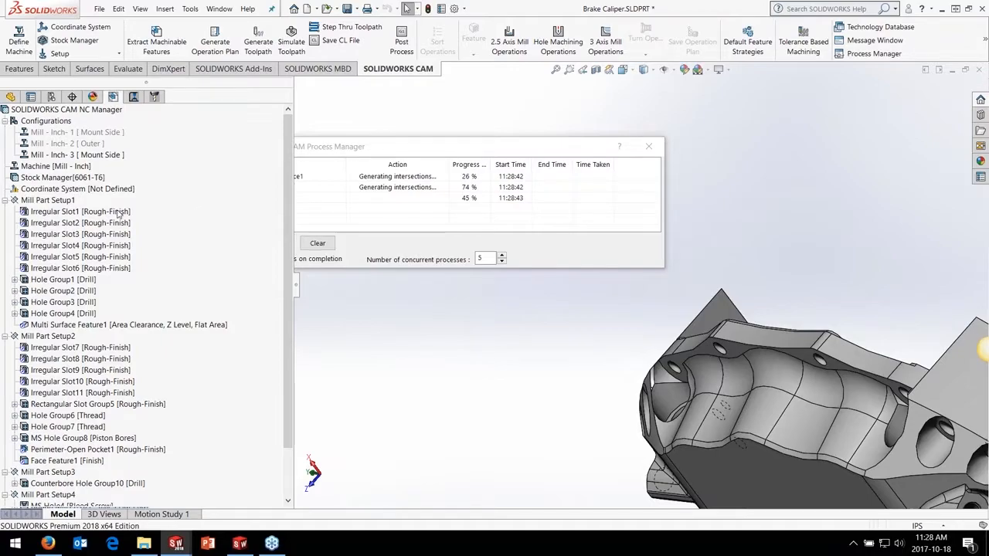
Examine the copied Mount Side CAM configuration's features, including Counterbore Hole Group10 under Mill Part Setup3, and its operations
scroll(147, 250, down, 2)
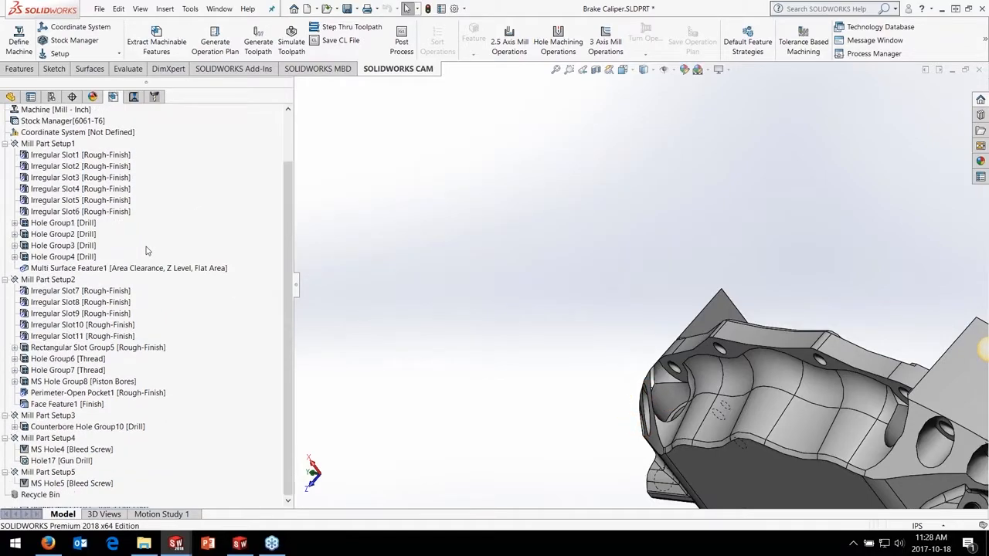
click(107, 427)
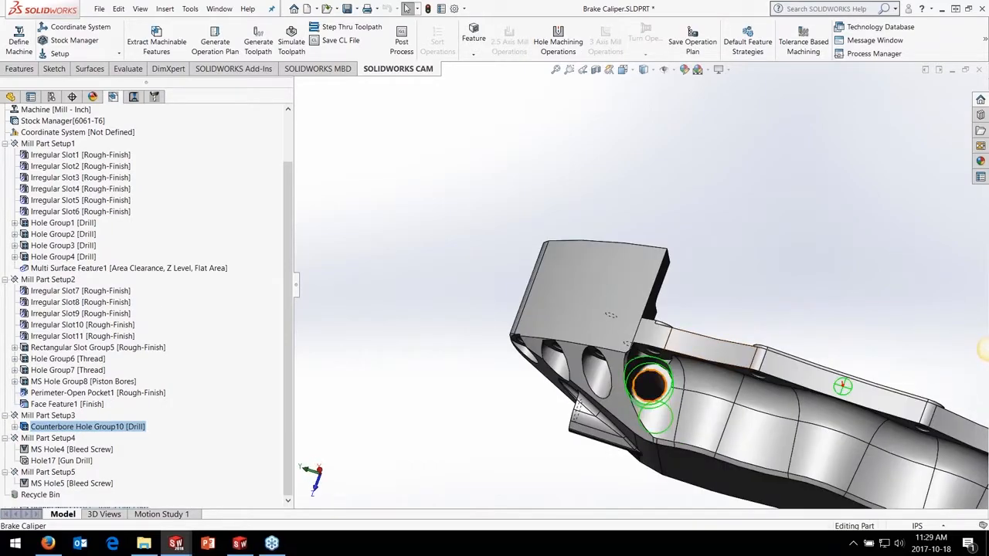
click(133, 98)
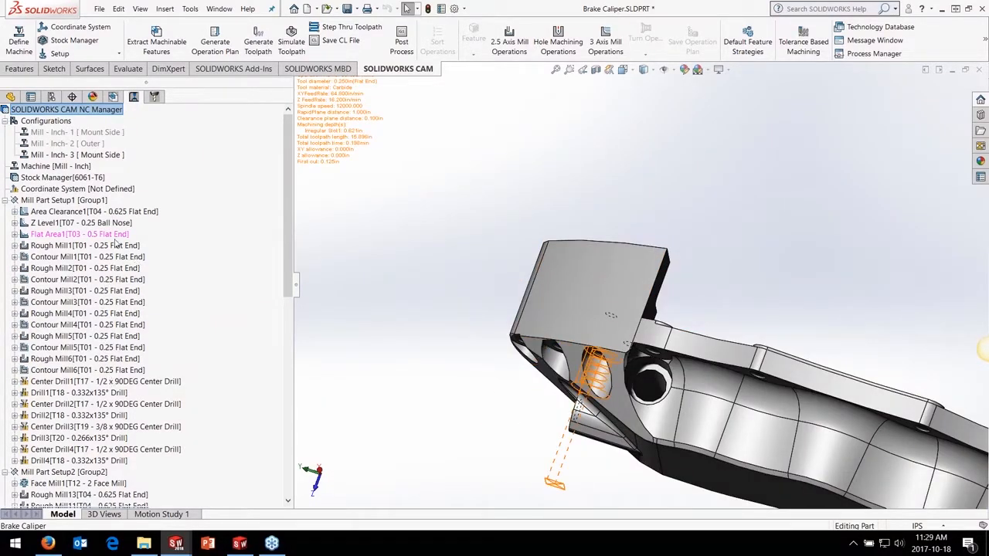
Activate the Mill - Inch- 2 [Outer] CAM configuration together with the associated Outer part configuration
click(88, 145)
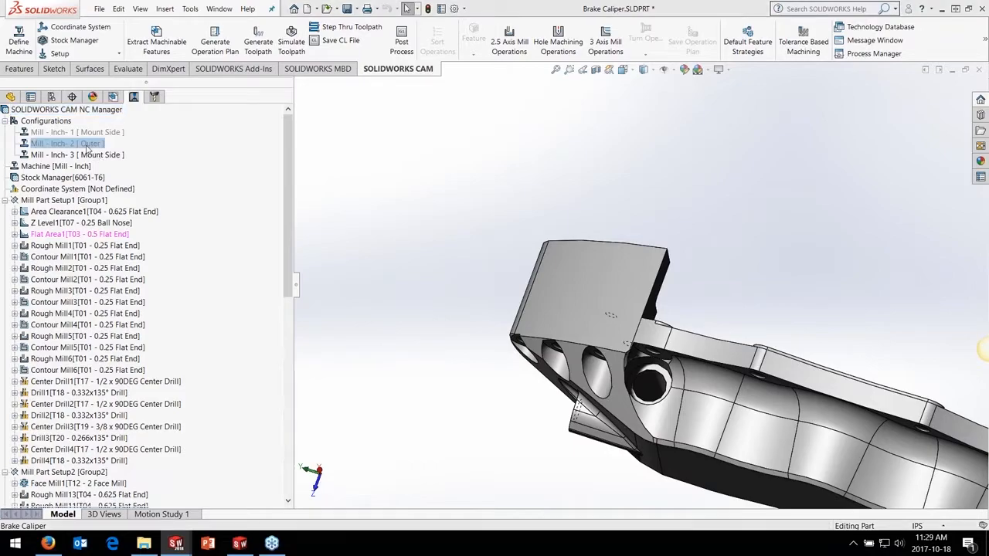
double_click(88, 145)
click(444, 309)
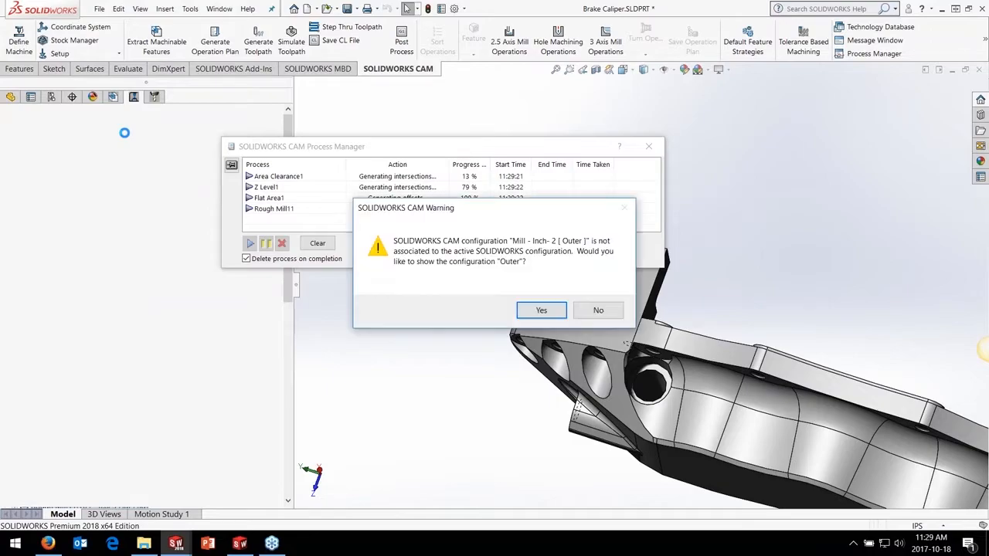
click(538, 310)
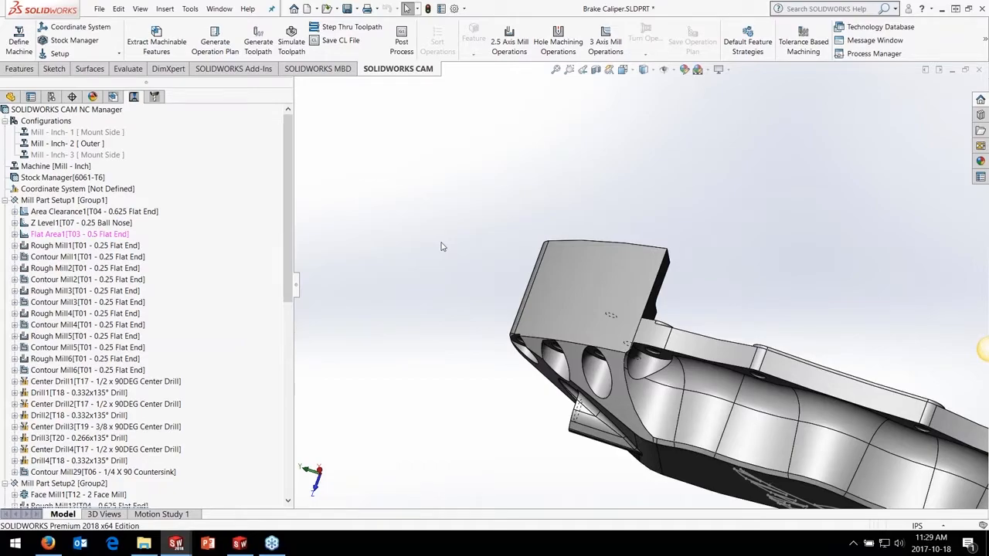
Open the recent document Brake Piston.SLDPRT and show its list of configurations with the design table
key(ctrl+F2)
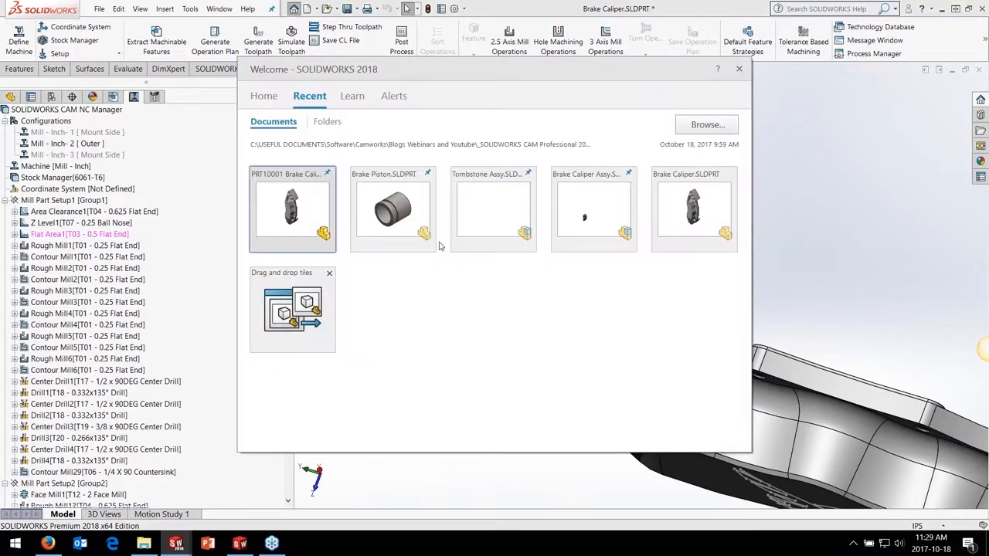
click(398, 199)
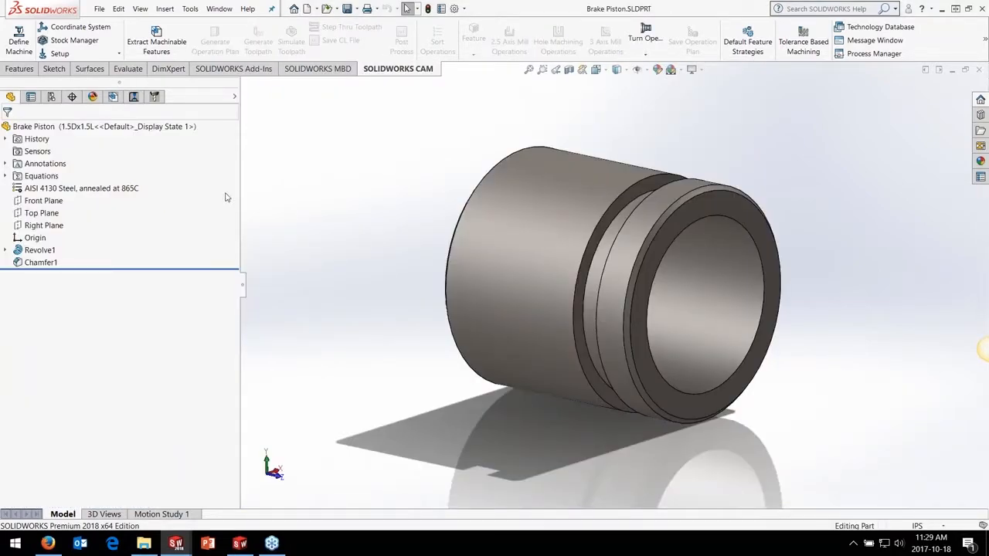
click(51, 96)
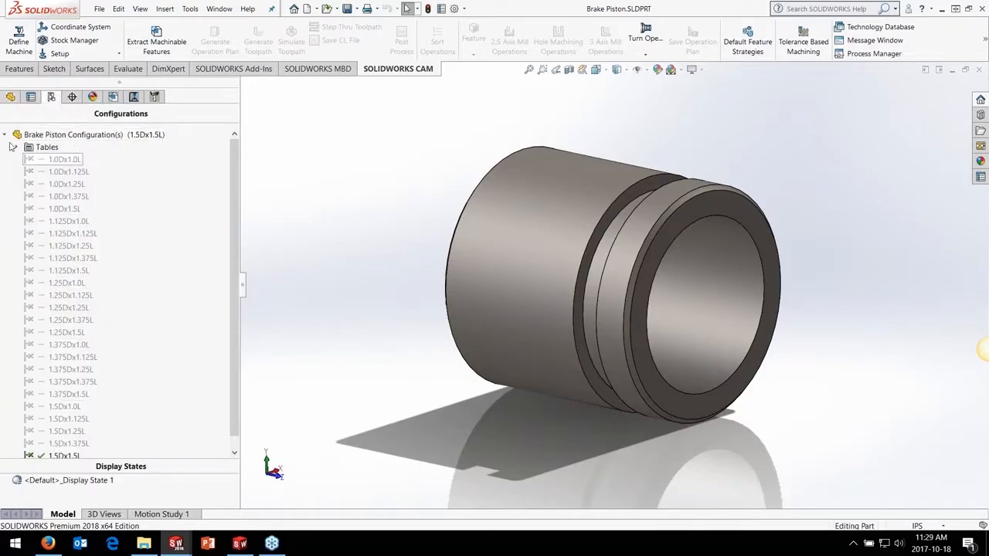
click(21, 151)
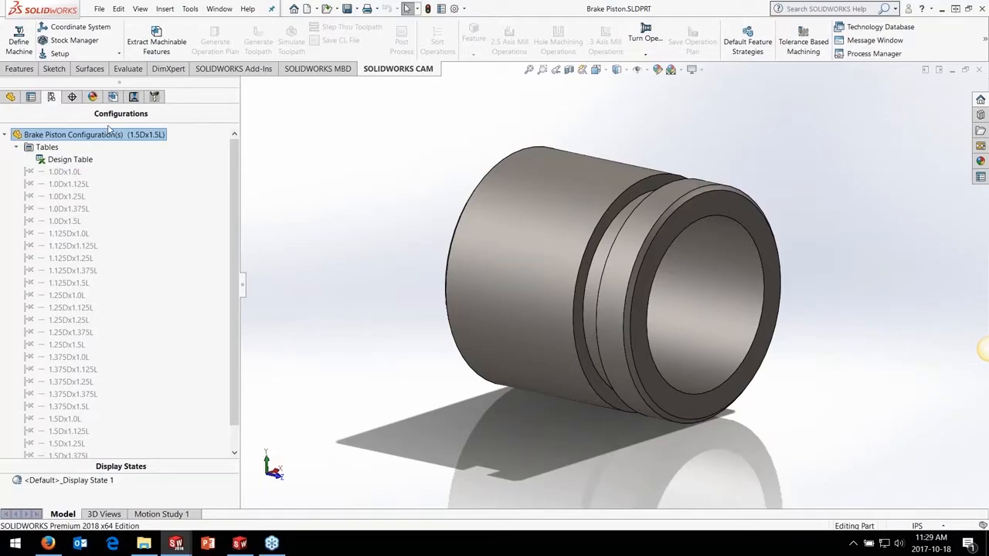
Review the Turn Single Turret - Inch machine's tool crib, post processor and chuck settings, and the piston's bar stock parameters
click(112, 97)
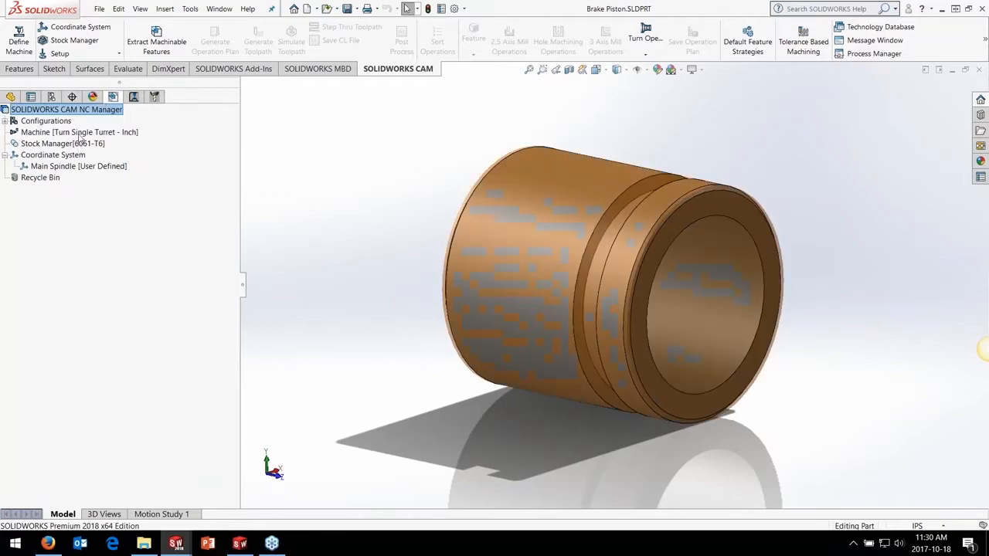
click(80, 133)
double_click(80, 135)
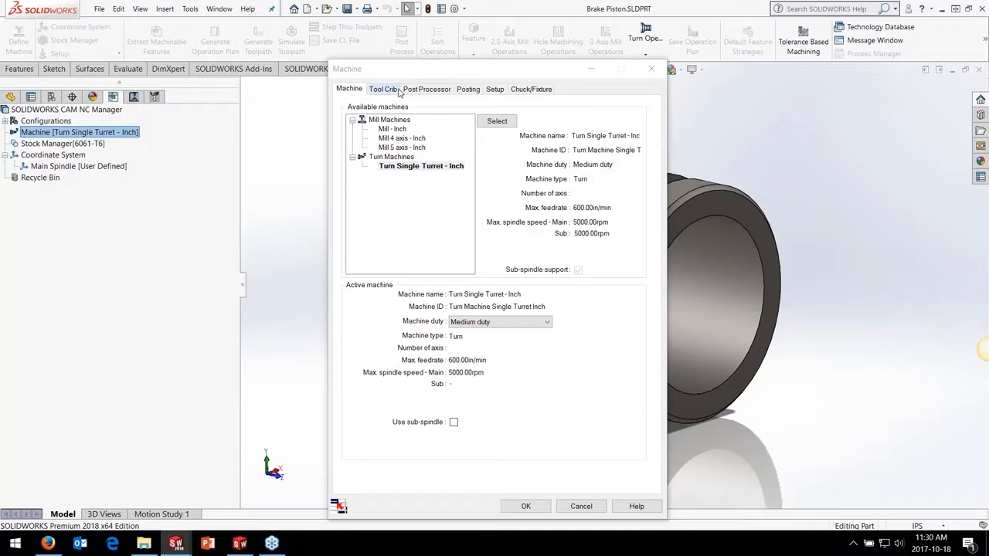
click(396, 90)
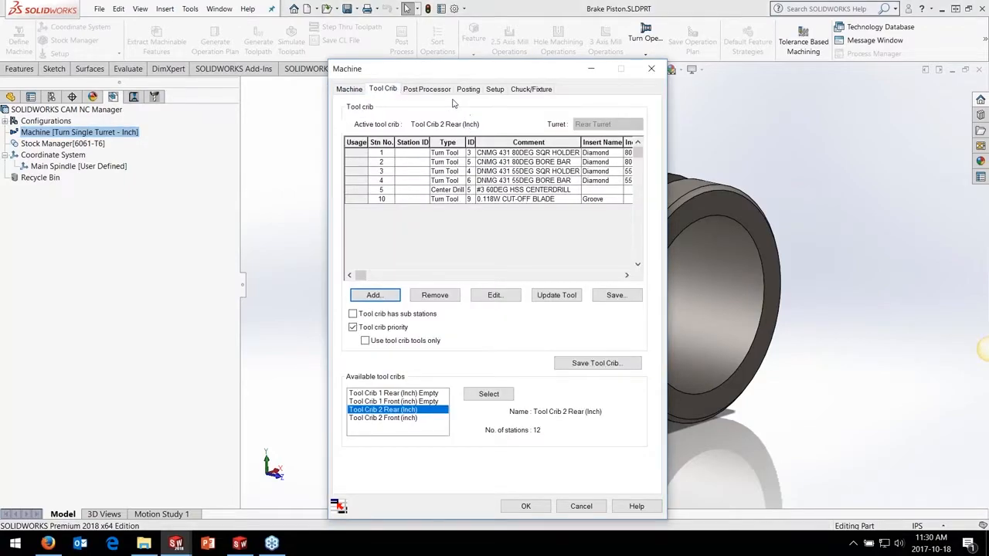
click(435, 91)
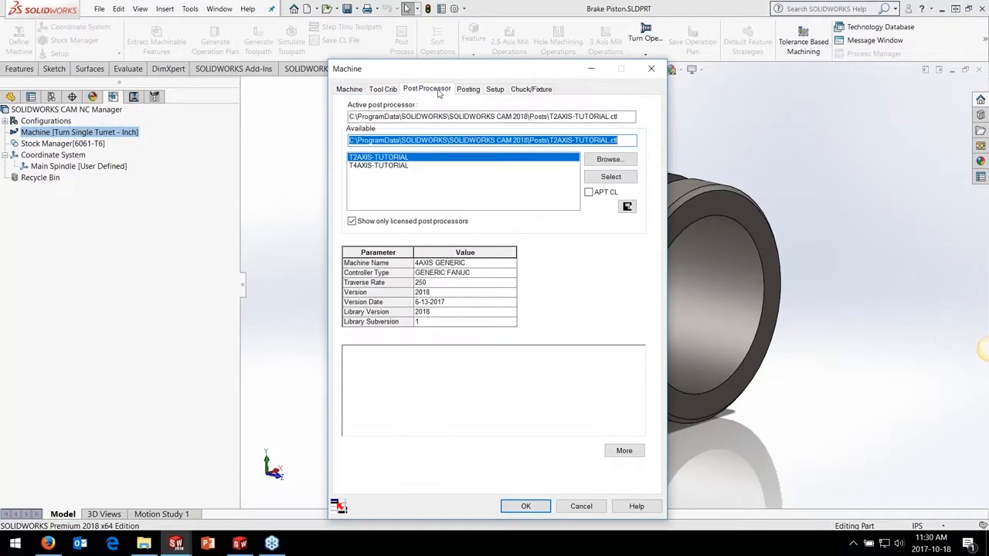
click(530, 89)
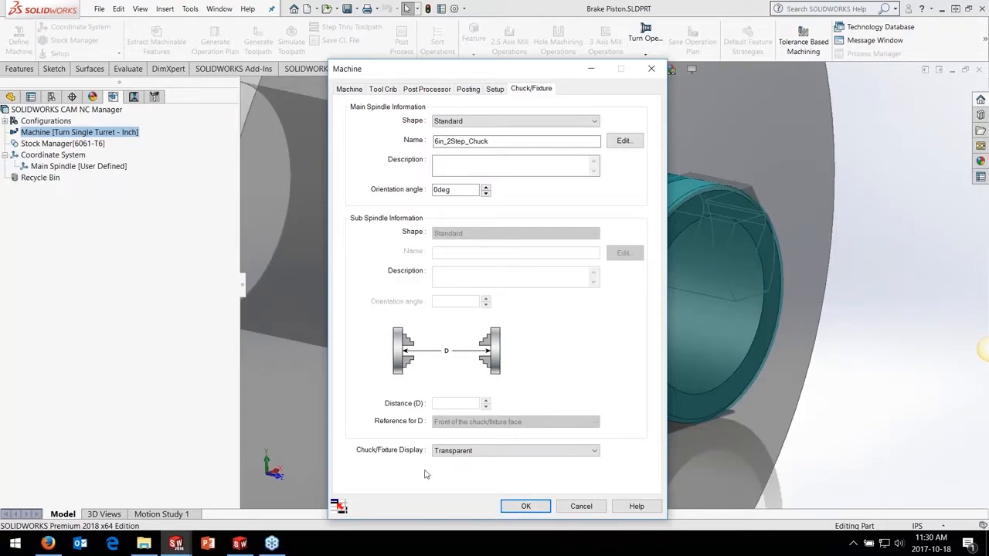
click(525, 506)
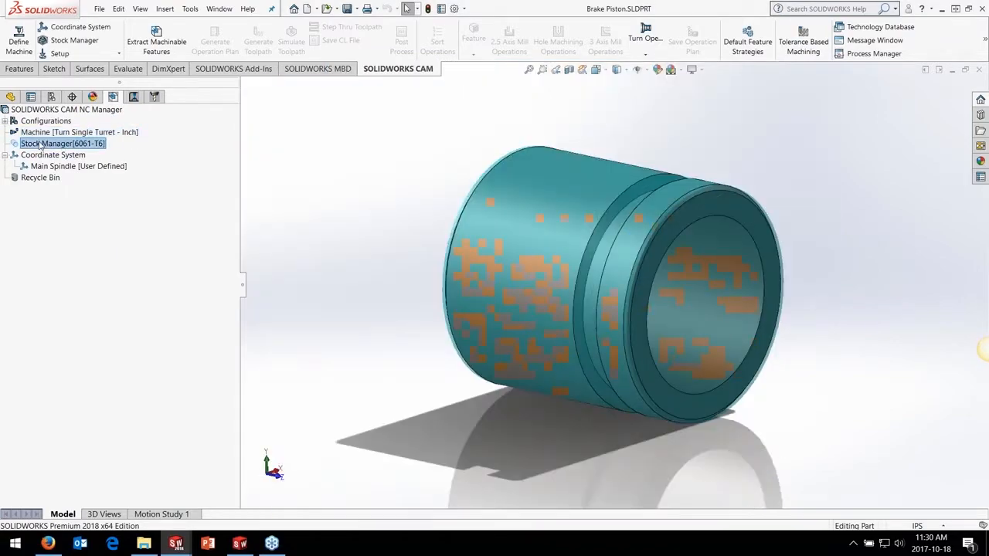
double_click(40, 145)
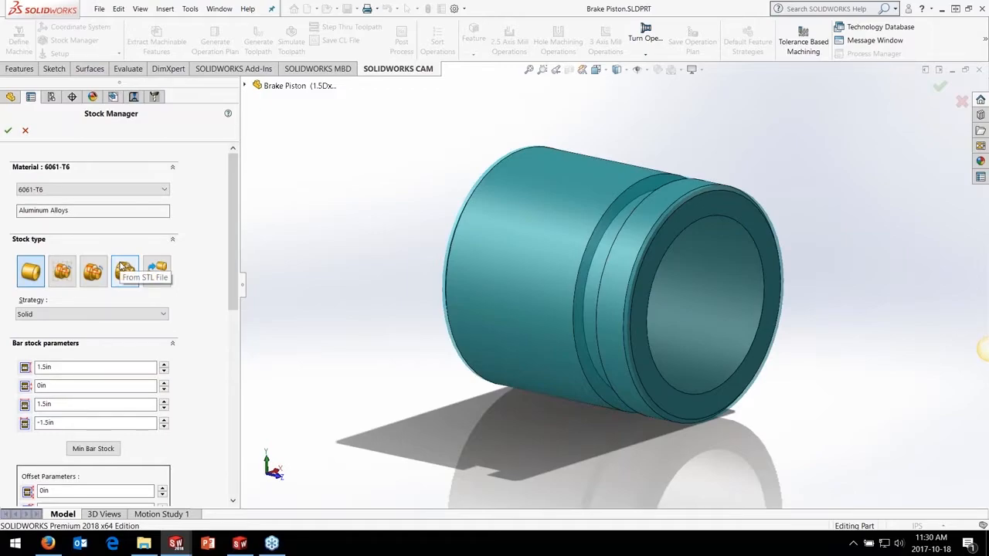
click(8, 131)
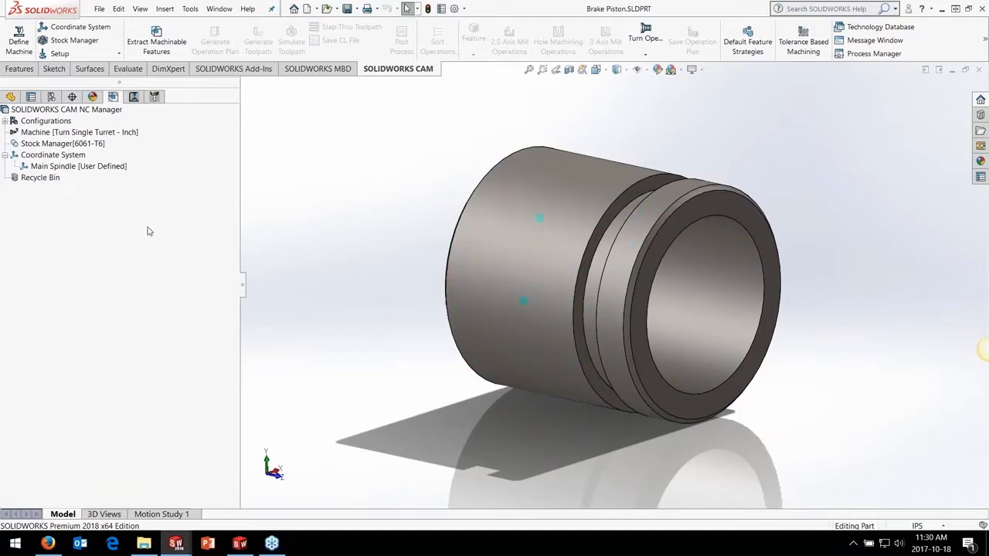
Extract the piston's machinable turning features, generate the operation plan and generate the toolpaths
click(158, 46)
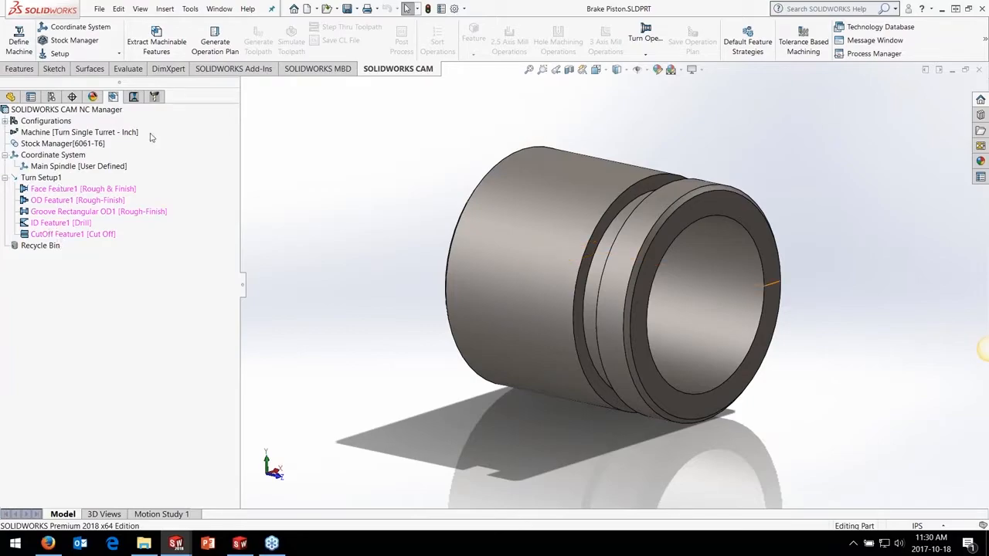
click(210, 42)
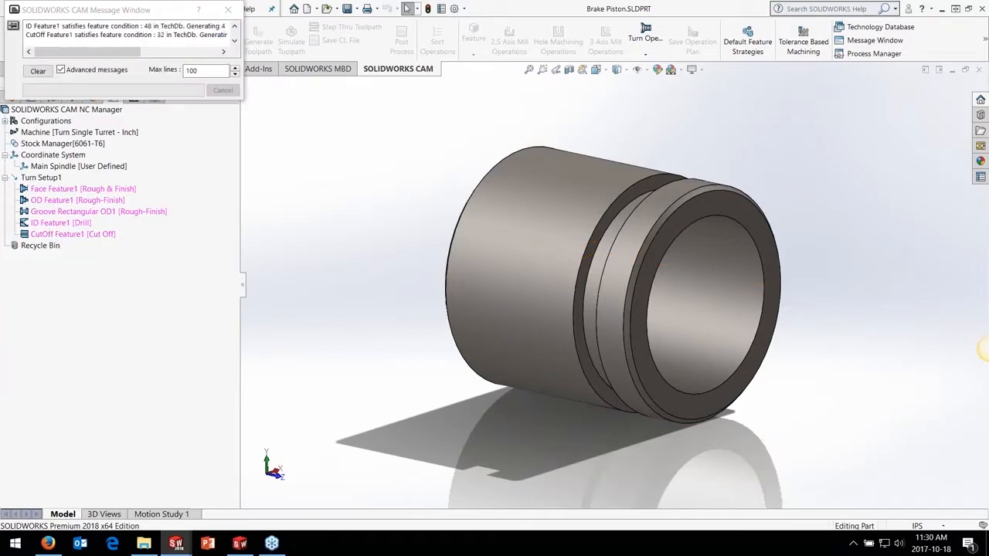
click(252, 44)
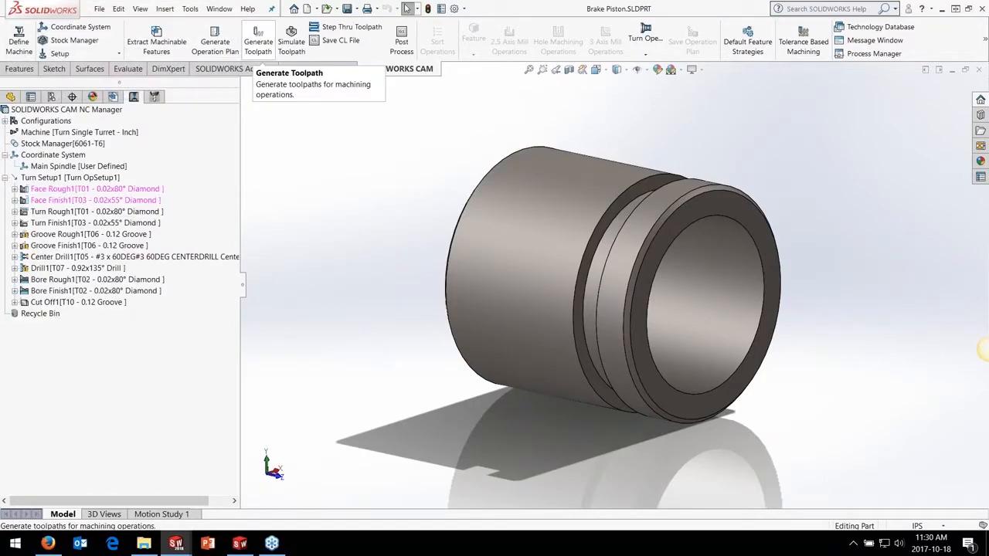
mouse_move(79, 191)
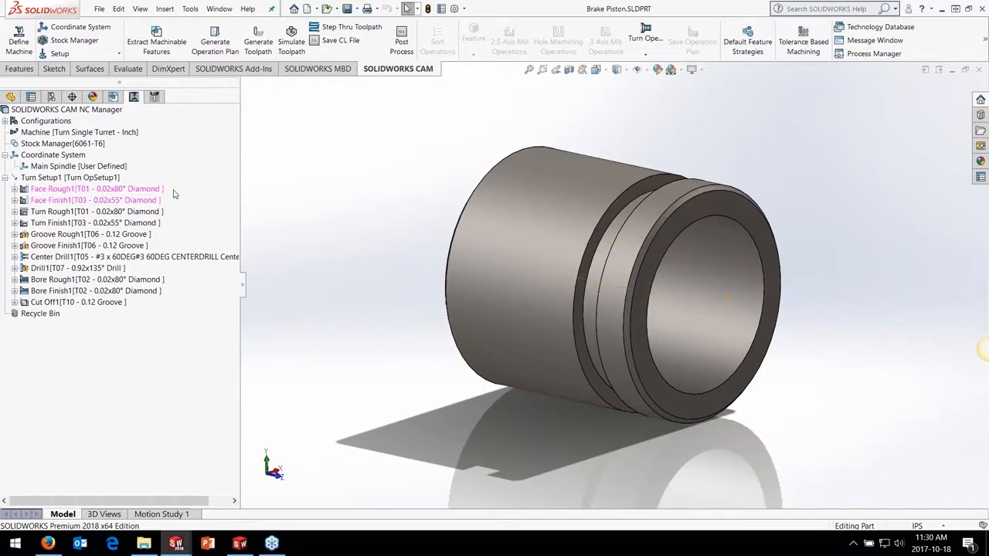
Set the piston's bar stock offsets to 0.2 in on the diameter, 0.2 in at the grooved end and 0.8 in at the opposite end
double_click(60, 143)
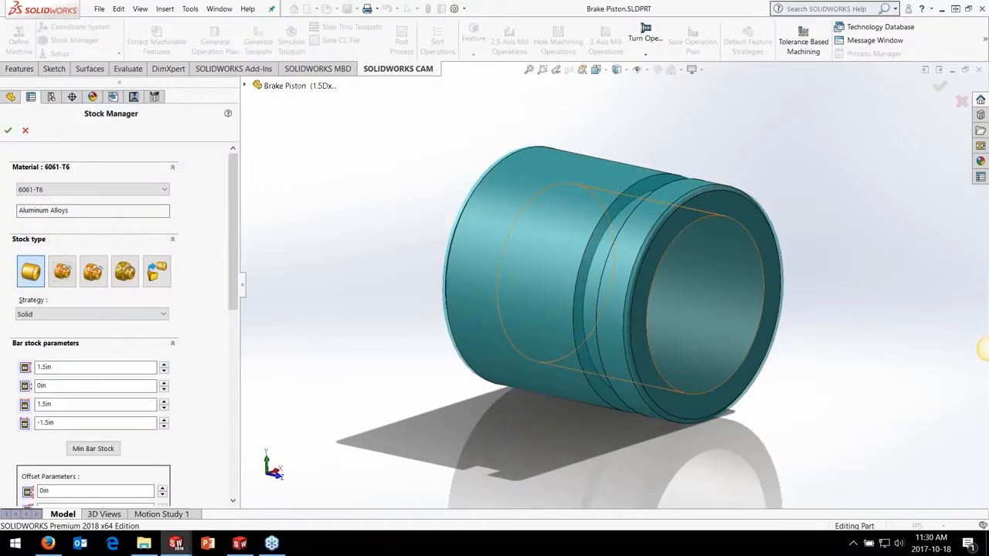
middle_drag(444, 229, 744, 315)
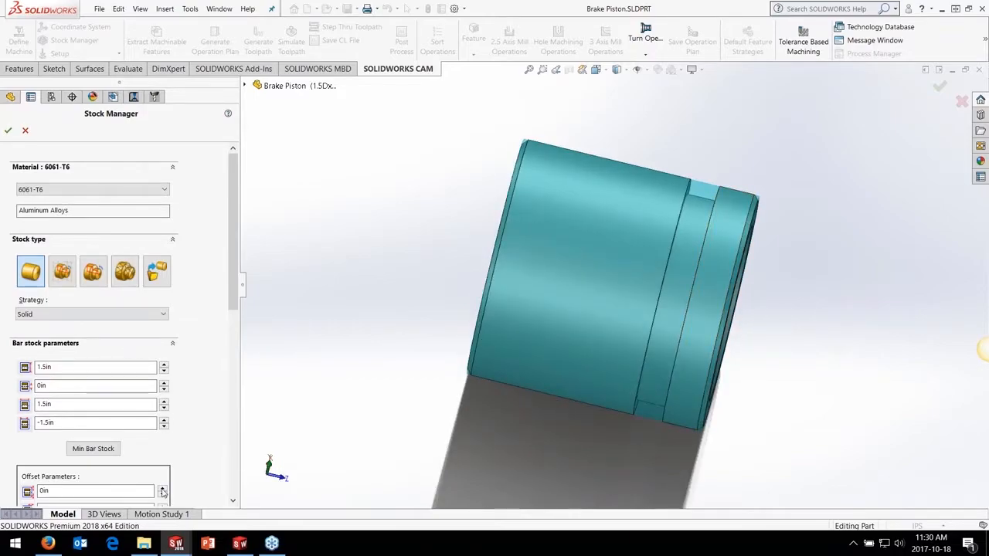
click(162, 489)
click(162, 489)
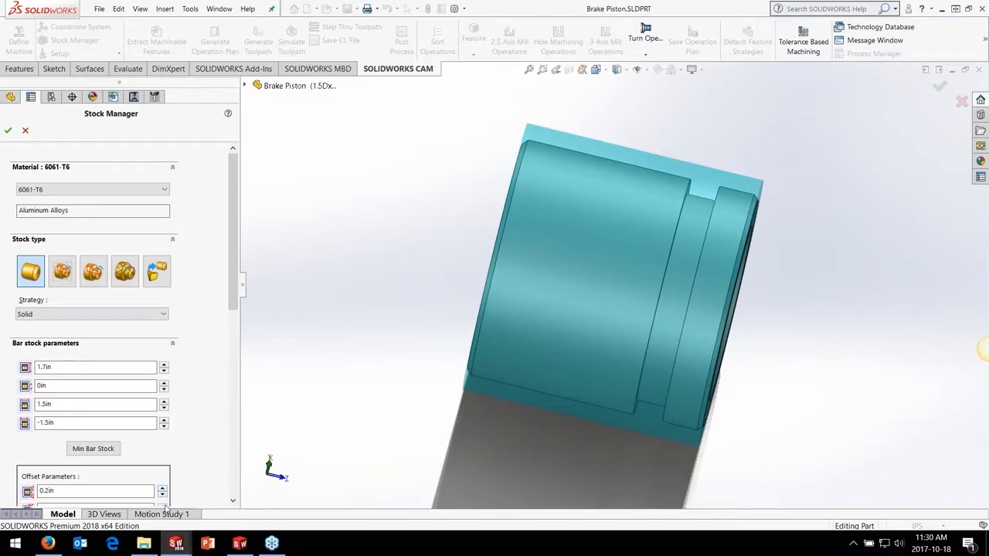
scroll(210, 387, down, 3)
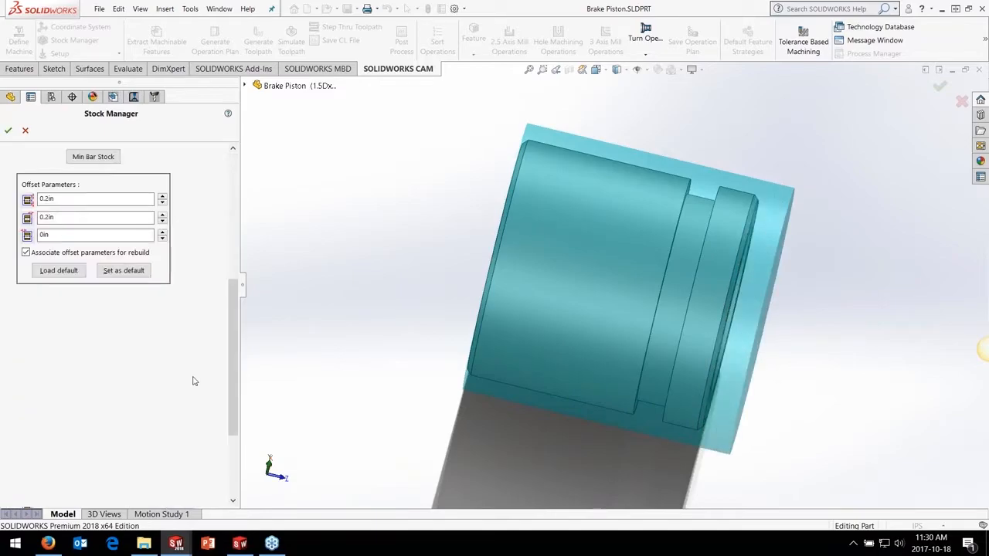
click(162, 232)
click(163, 233)
click(162, 232)
click(162, 233)
click(163, 234)
click(162, 235)
click(162, 235)
click(163, 235)
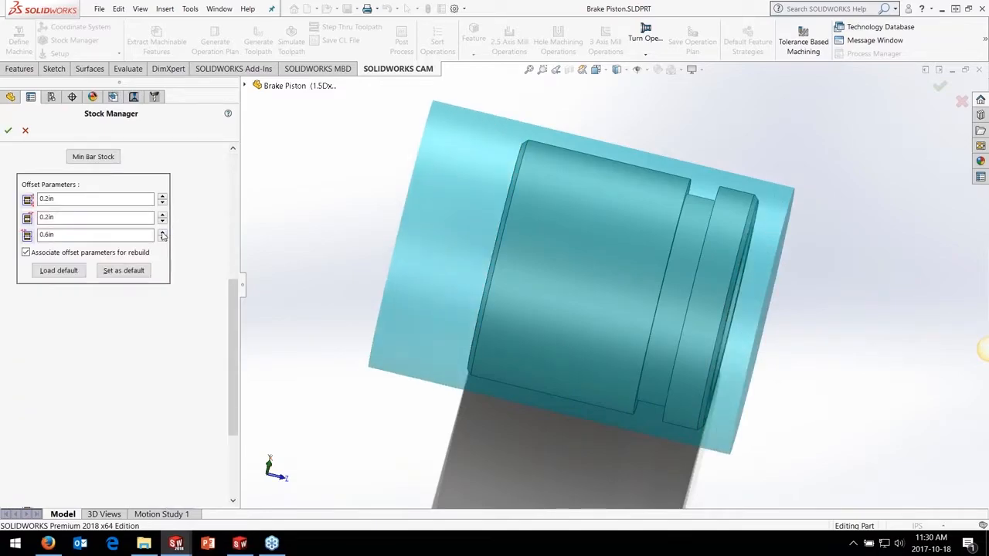
click(10, 130)
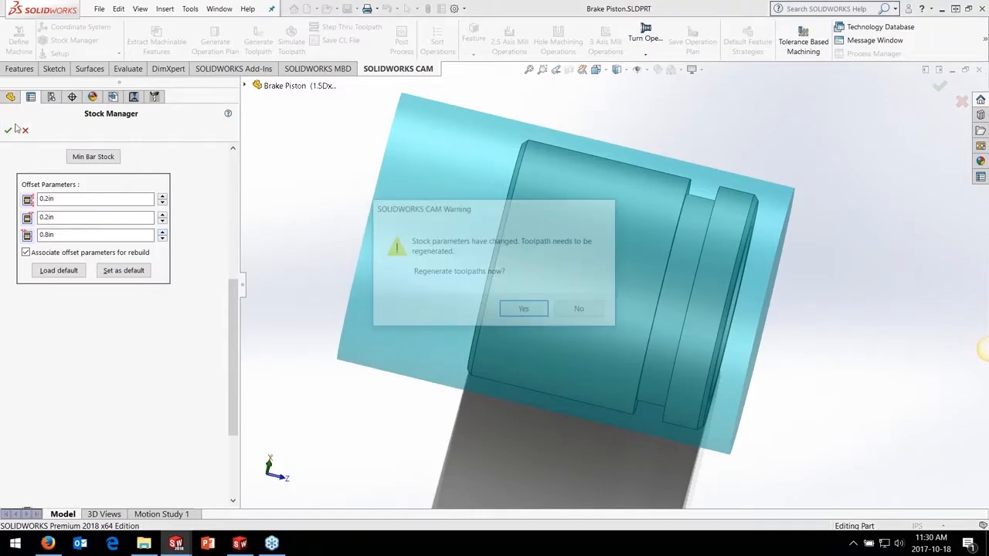
Regenerate the piston's toolpaths for the changed bar stock and simulate the full turning sequence through cut-off
click(524, 310)
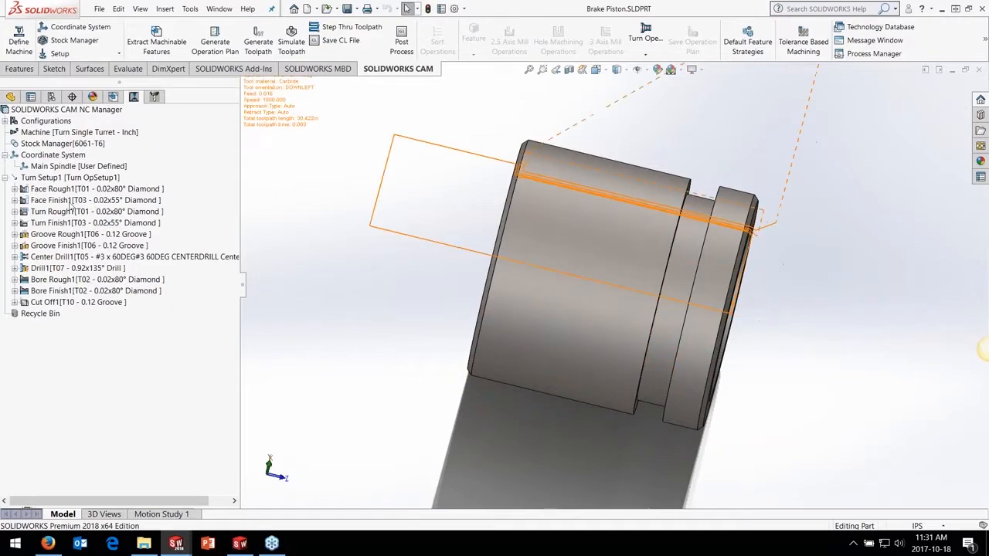
click(69, 189)
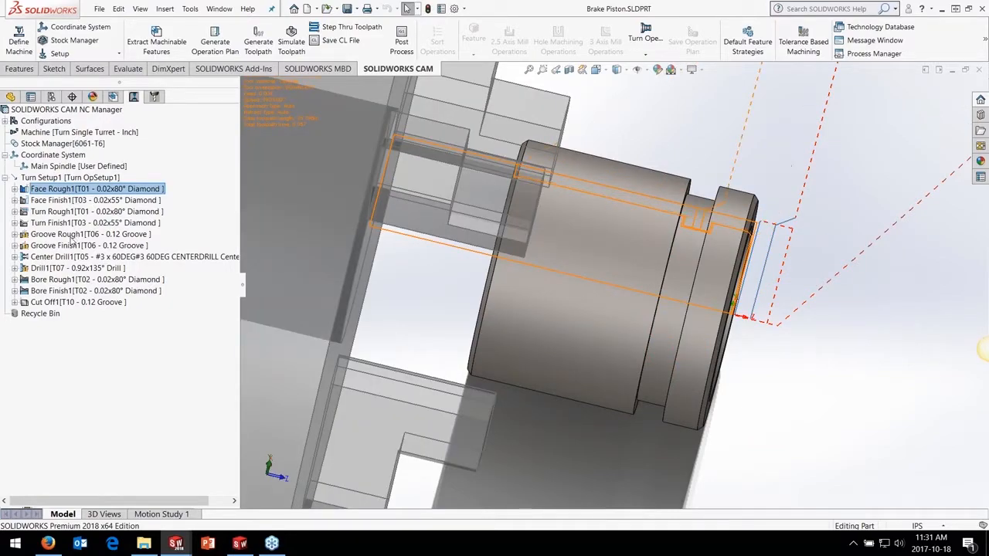
click(291, 42)
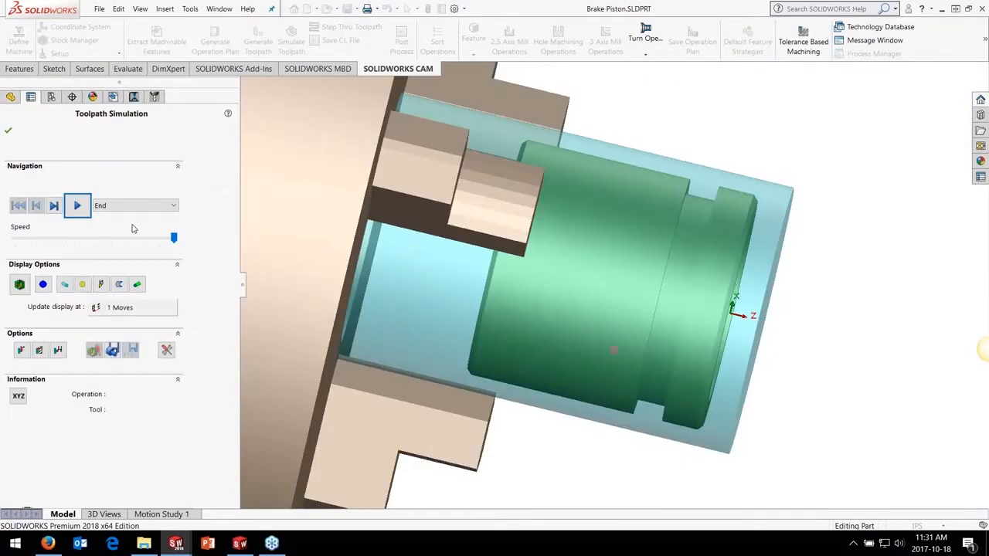
click(76, 206)
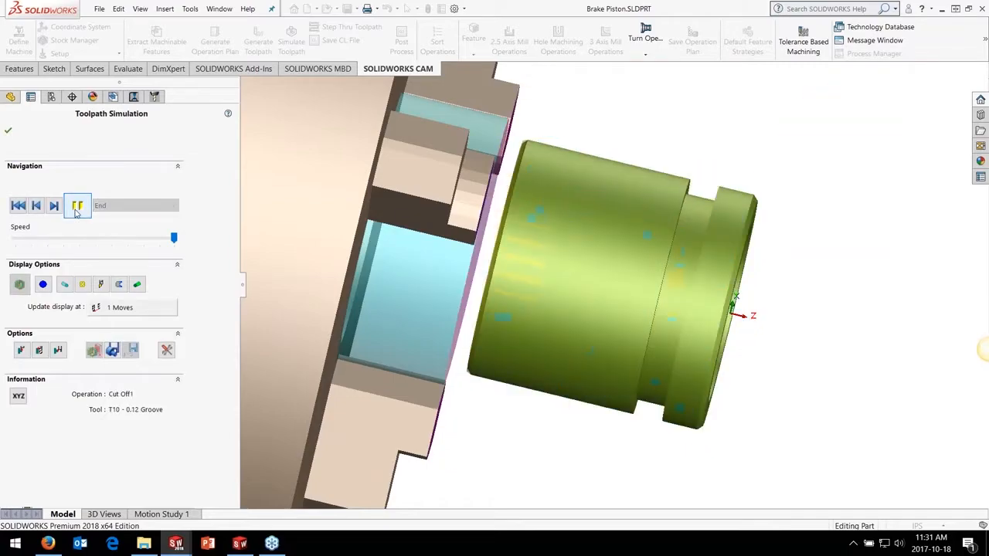
middle_drag(420, 255, 555, 265)
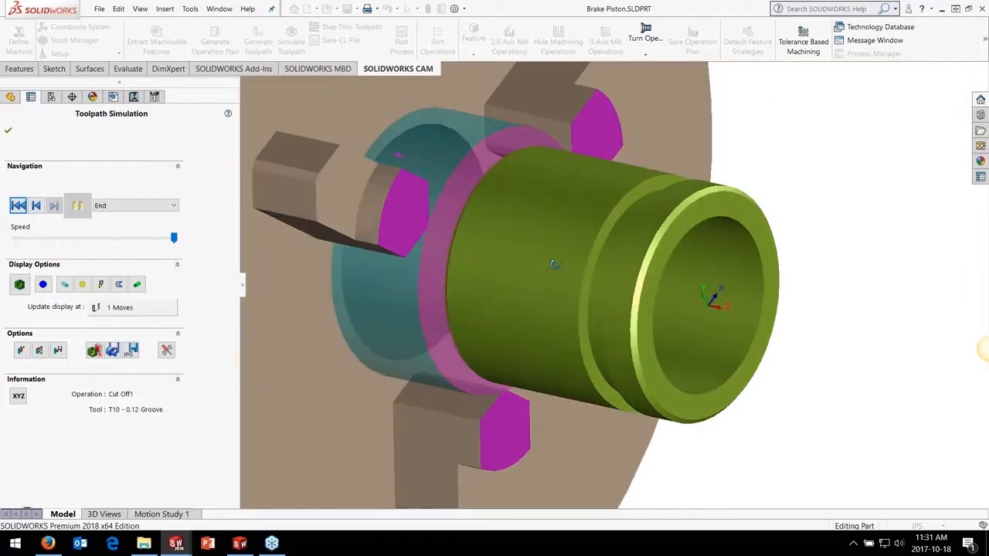
click(7, 130)
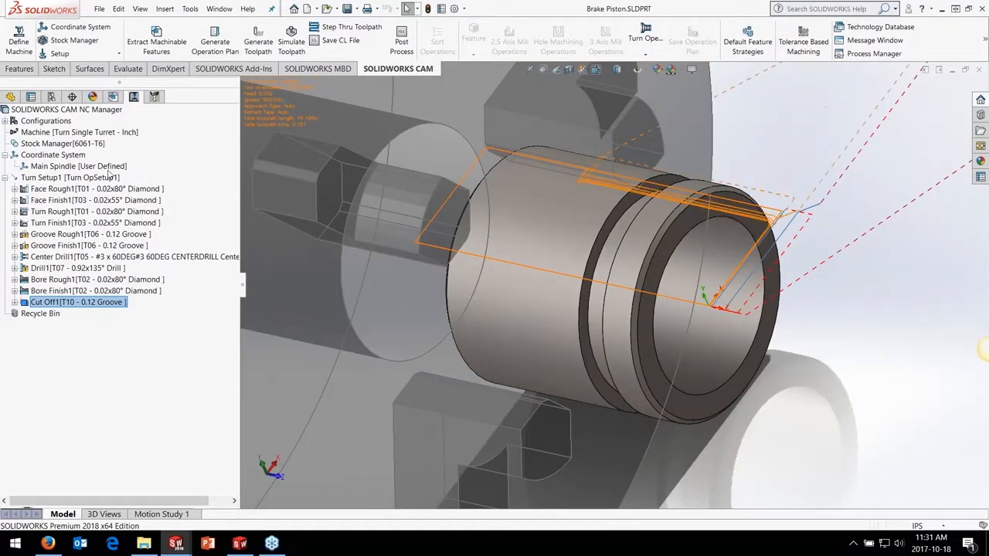
Activate the 1.5Dx1.125L configuration, copy the current CAM configuration to it and rebuild its CAM data
click(51, 97)
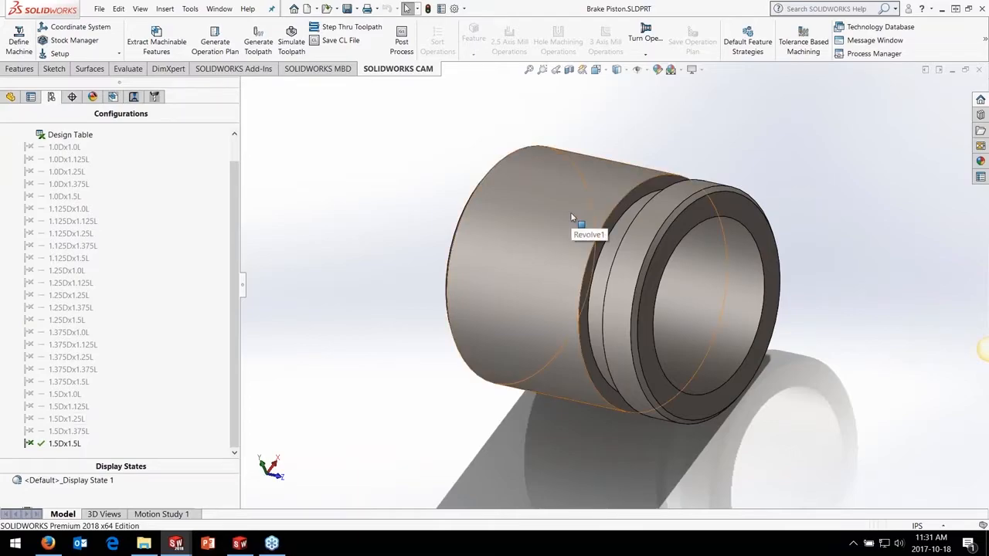
double_click(69, 409)
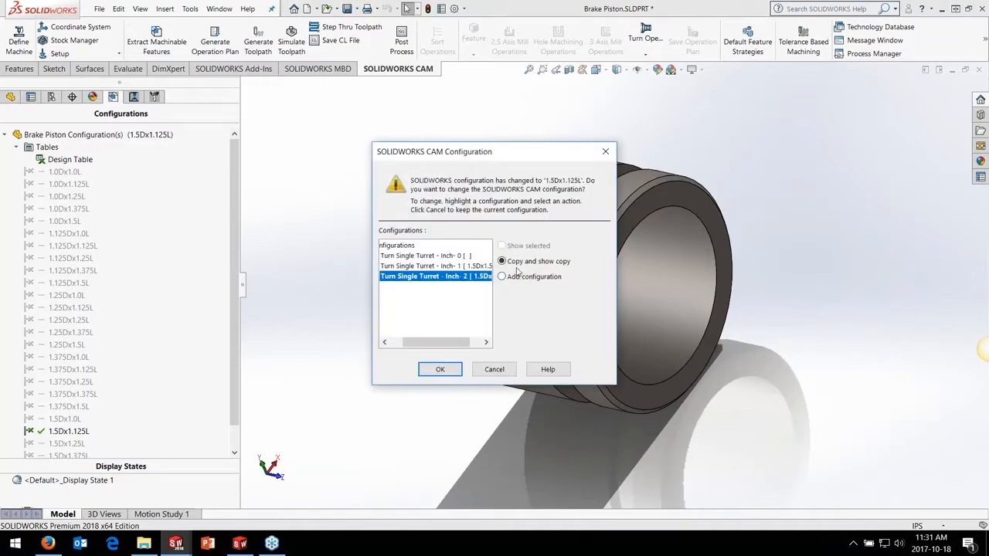
click(441, 370)
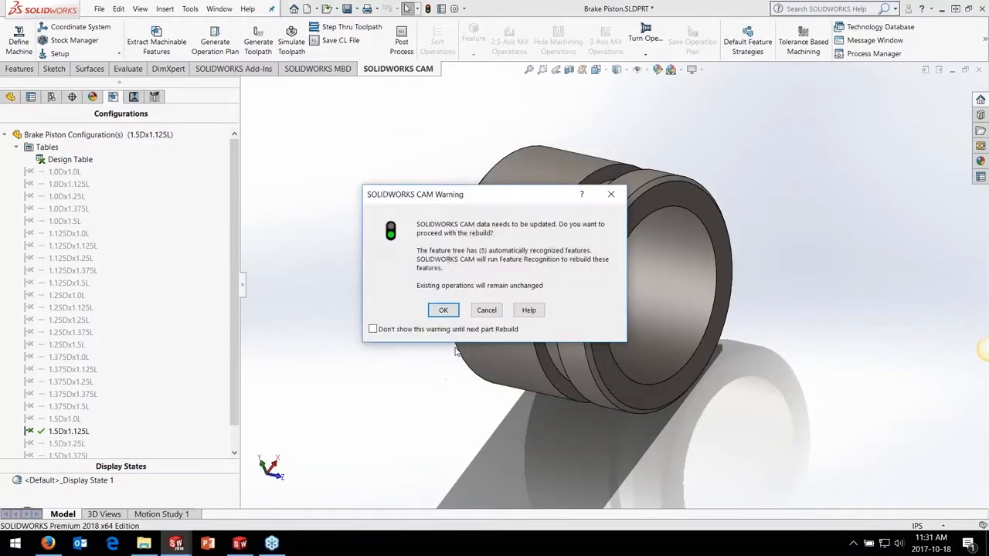
click(443, 310)
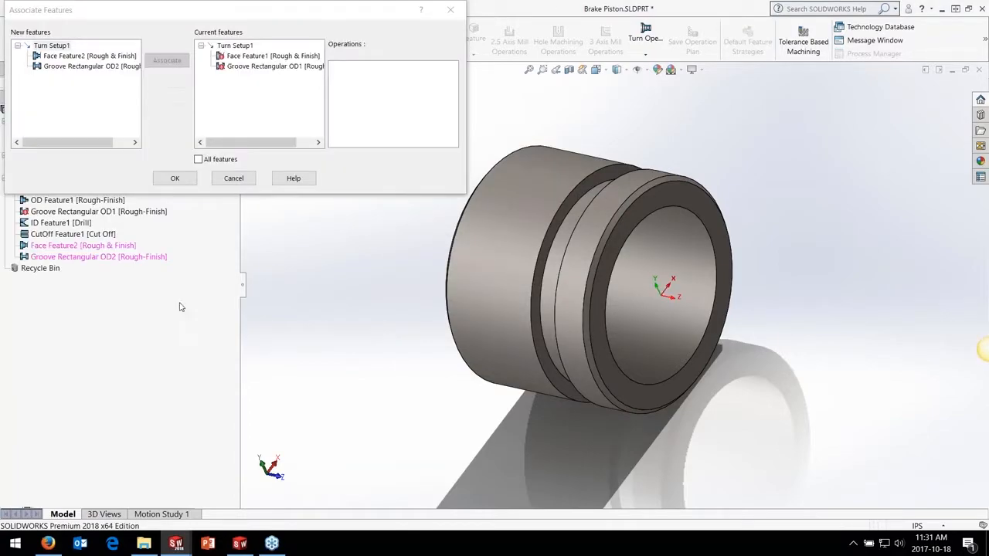
Associate the new features with the existing operations, replacing Face Feature1 with Face Feature2 and Groove Rectangular OD1 with Groove Rectangular OD2
click(83, 57)
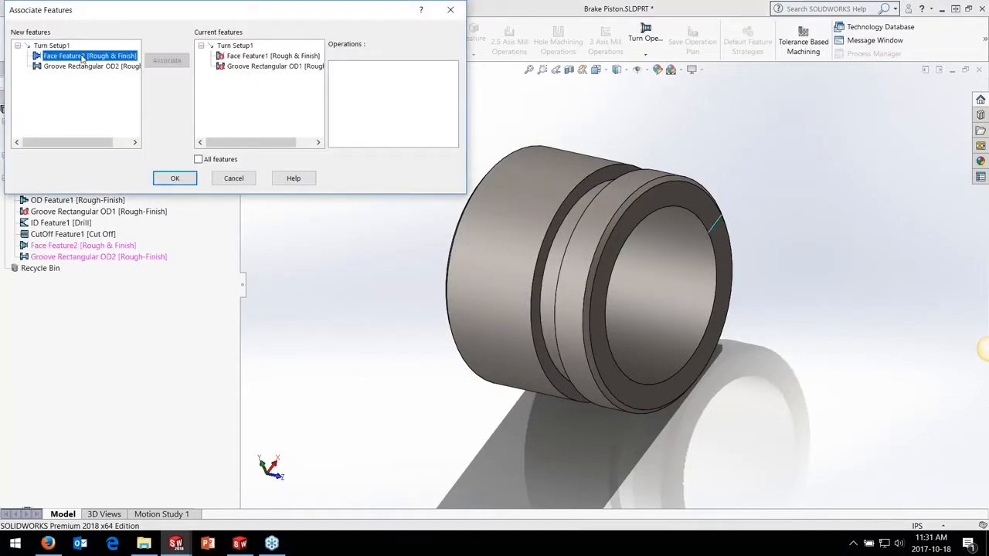
click(253, 58)
click(173, 62)
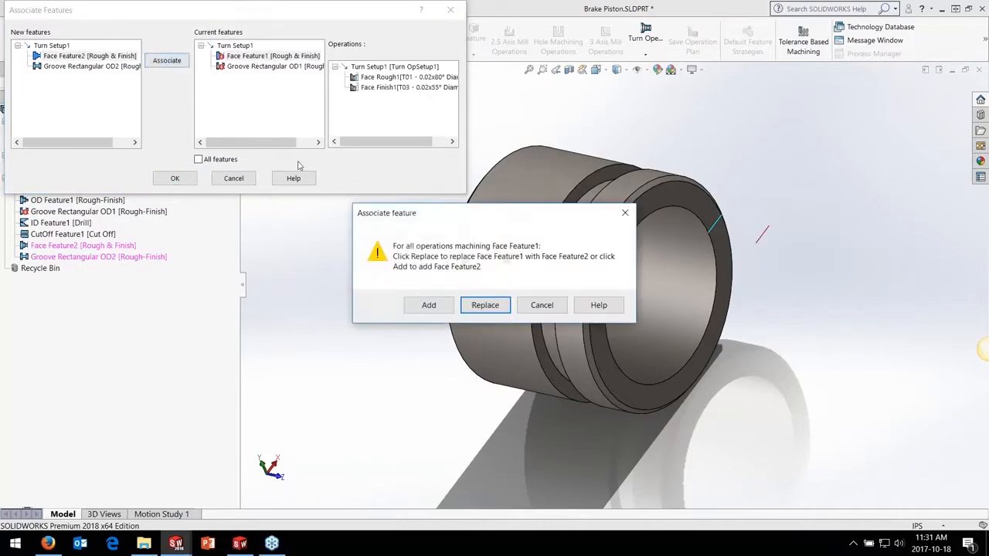
click(475, 305)
click(235, 69)
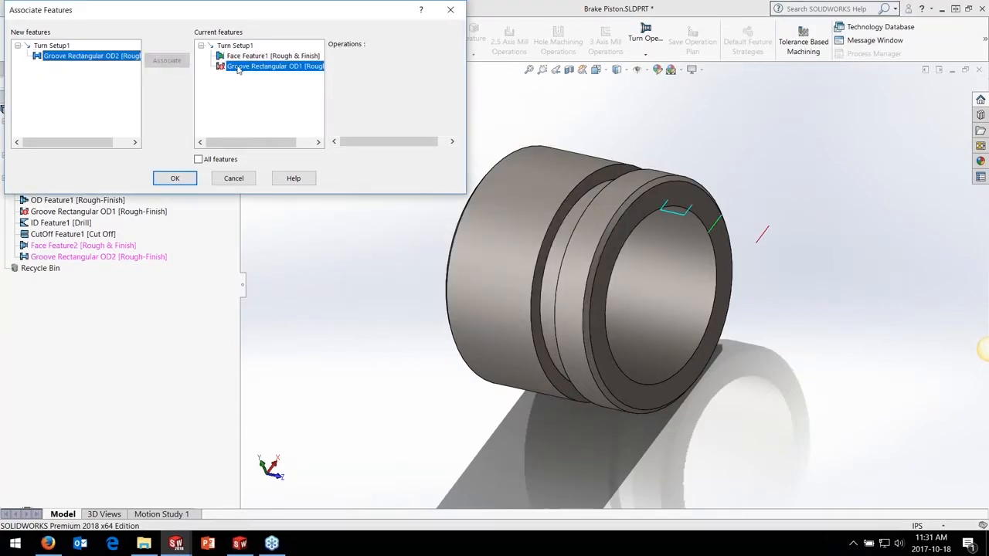
click(96, 57)
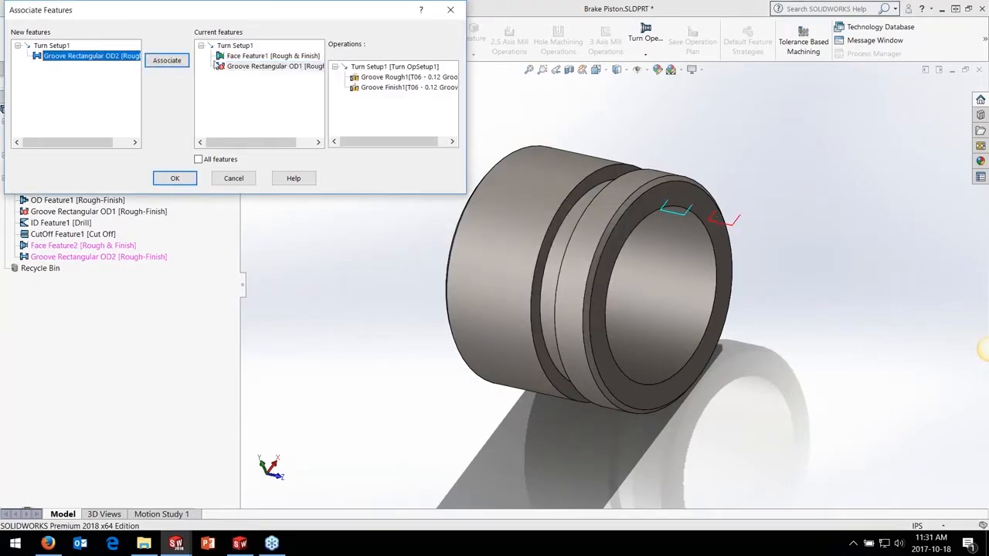
click(174, 62)
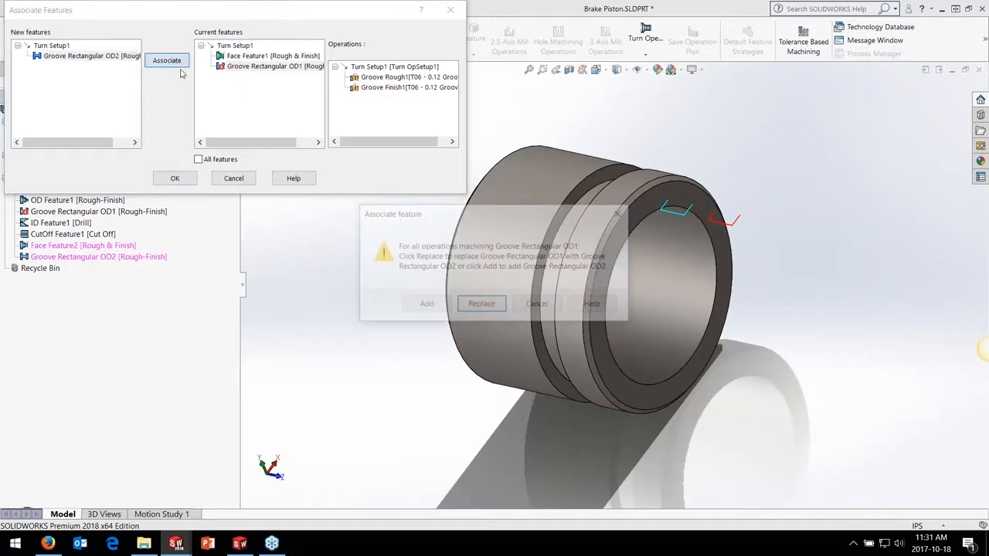
click(482, 306)
click(175, 180)
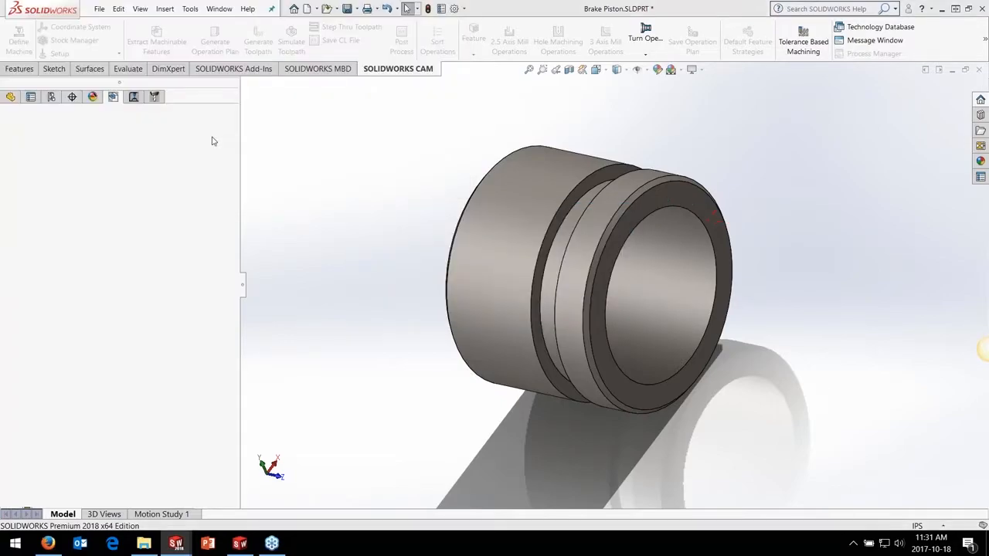
Regenerate the toolpaths of the shorter piston configuration and simulate its turning operations through cut-off
click(134, 96)
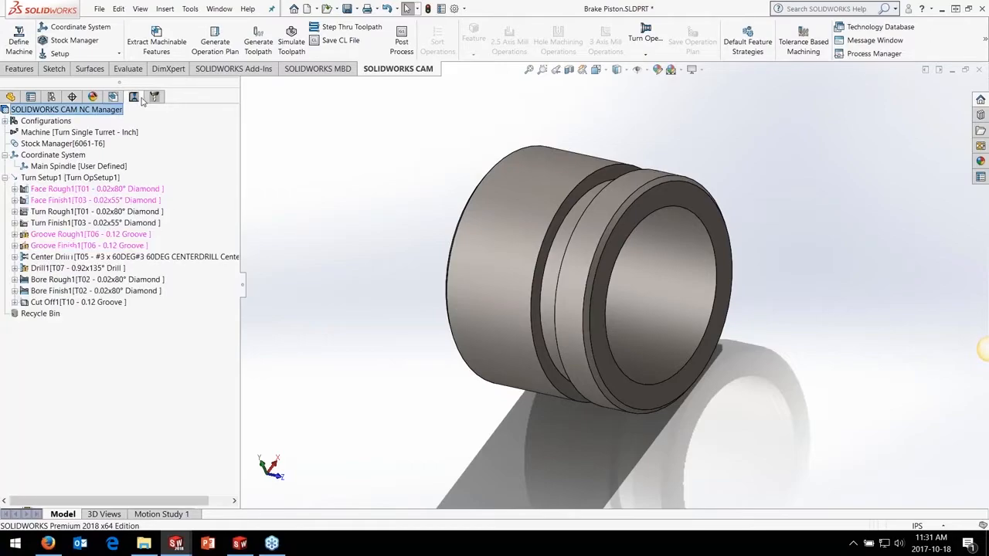
click(258, 37)
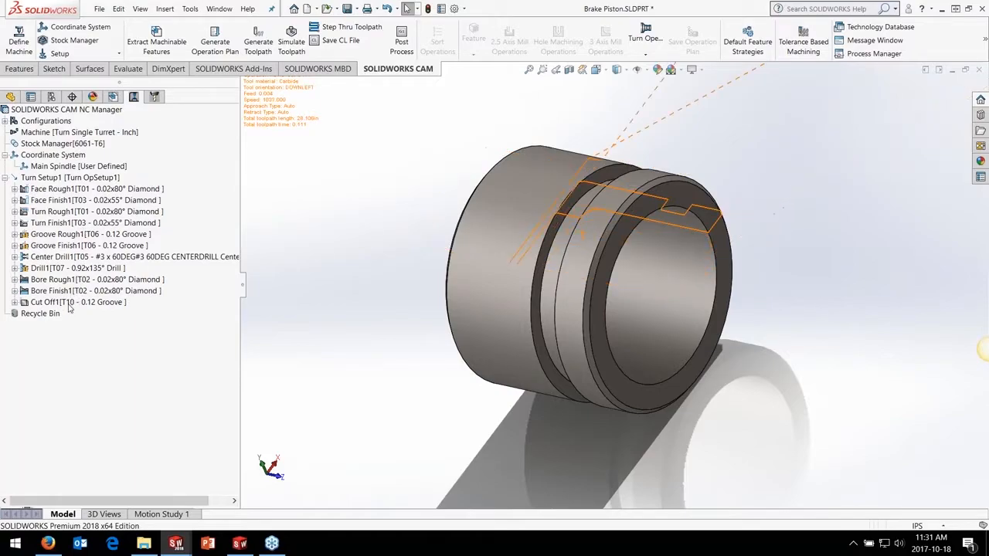
click(291, 39)
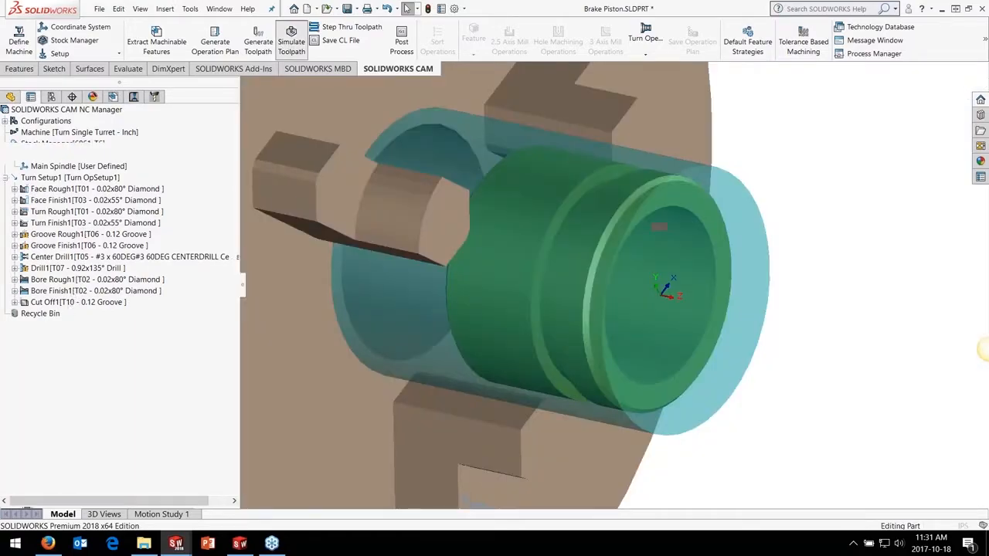
click(77, 204)
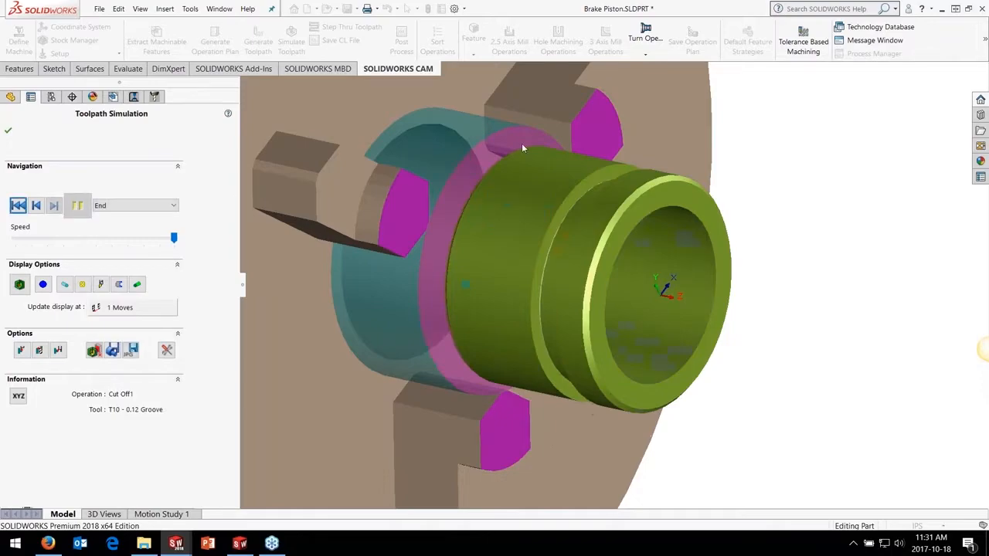
middle_drag(522, 148, 599, 179)
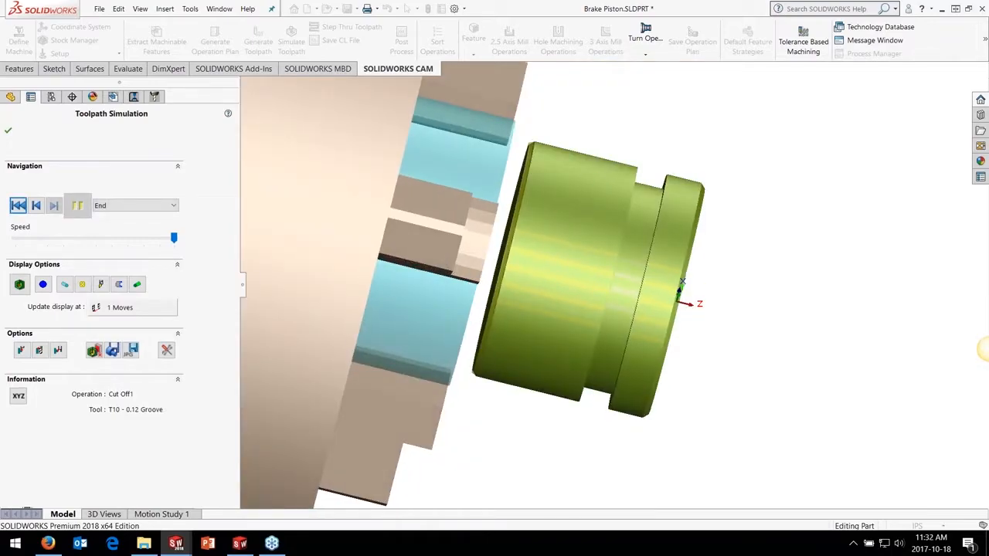
click(7, 130)
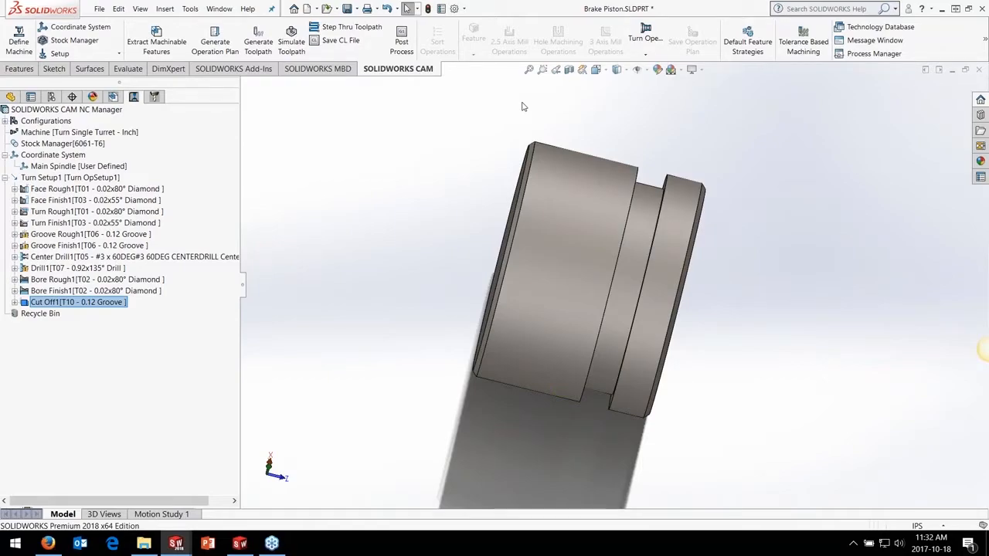
Post-process the piston's turning program to Brake Piston.txt on the Desktop with the T2AXIS-TUTORIAL post
middle_drag(515, 116, 502, 101)
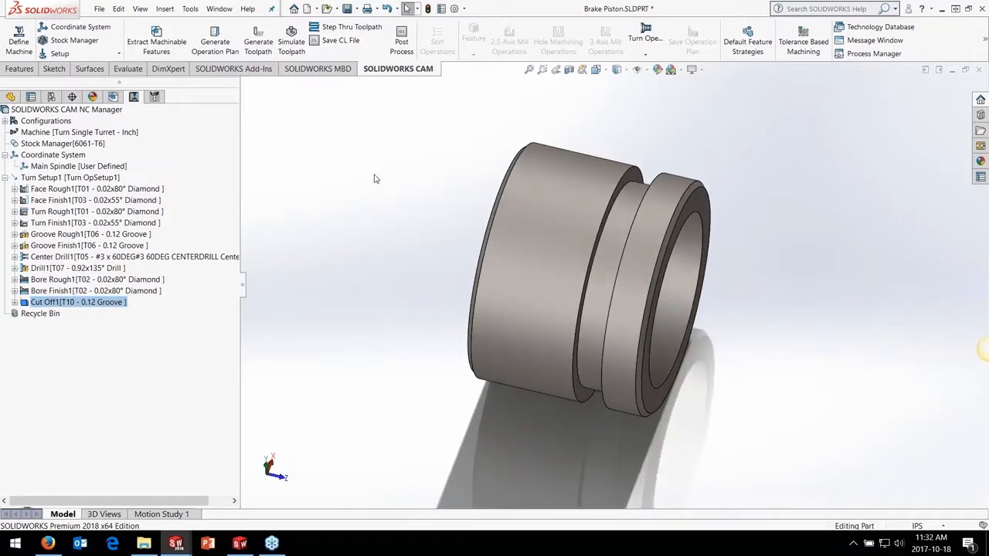
middle_drag(410, 182, 386, 147)
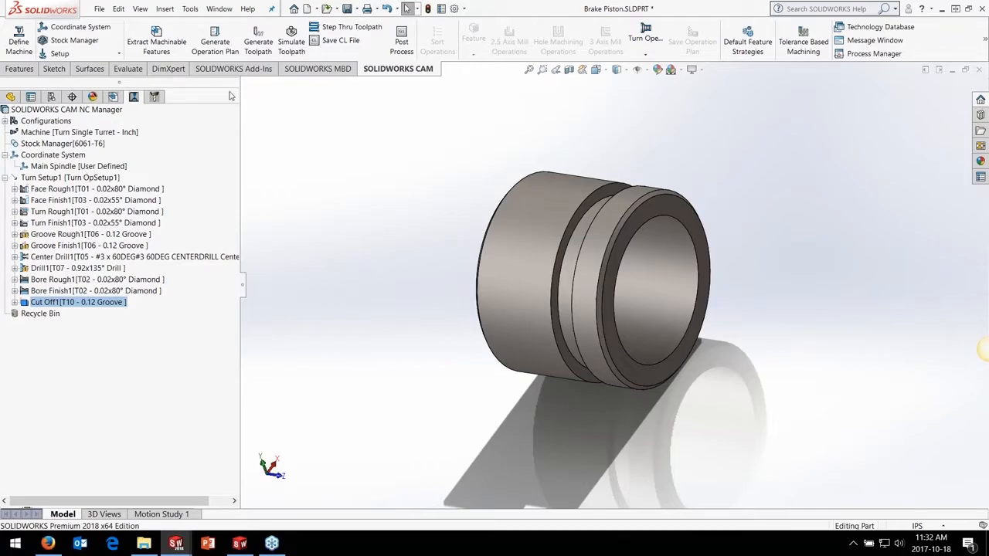
click(401, 43)
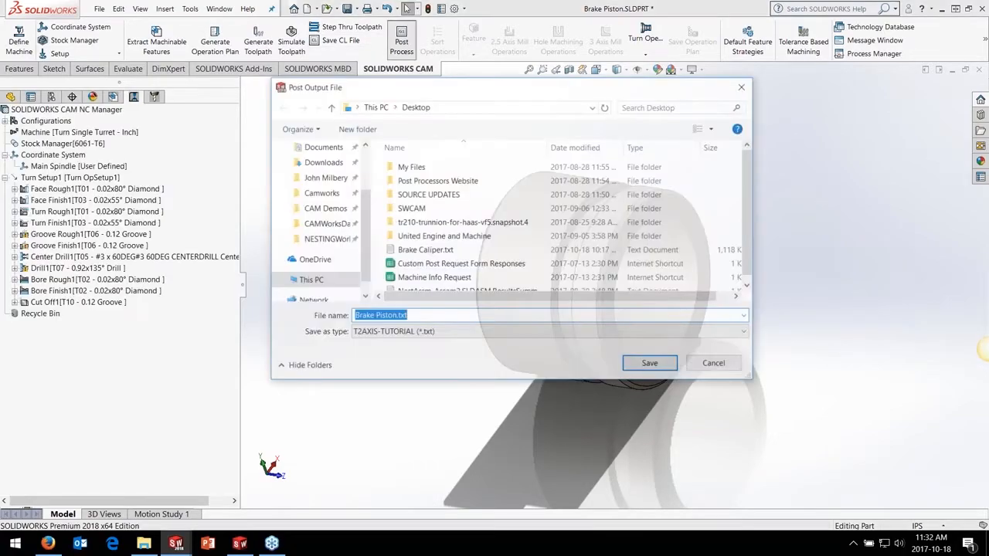
click(643, 364)
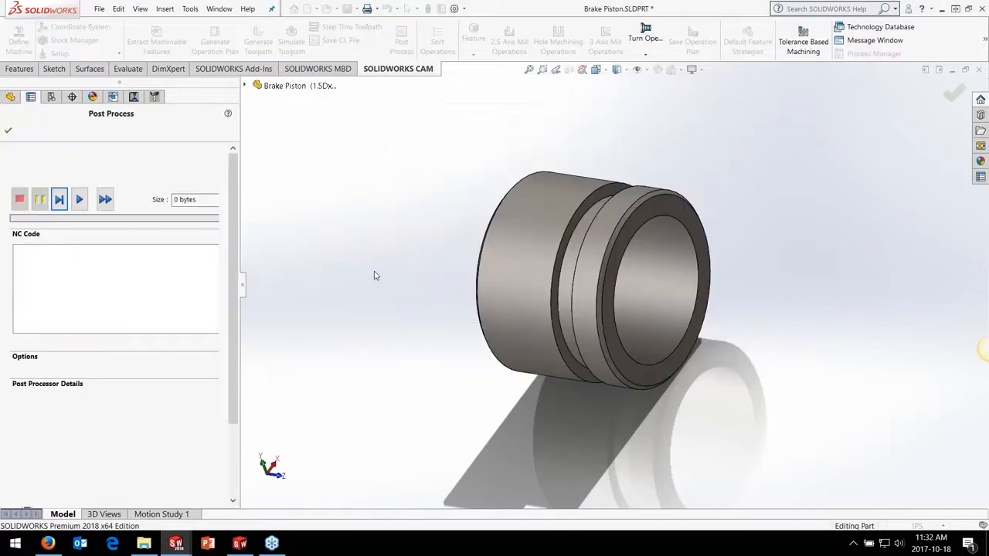
click(105, 199)
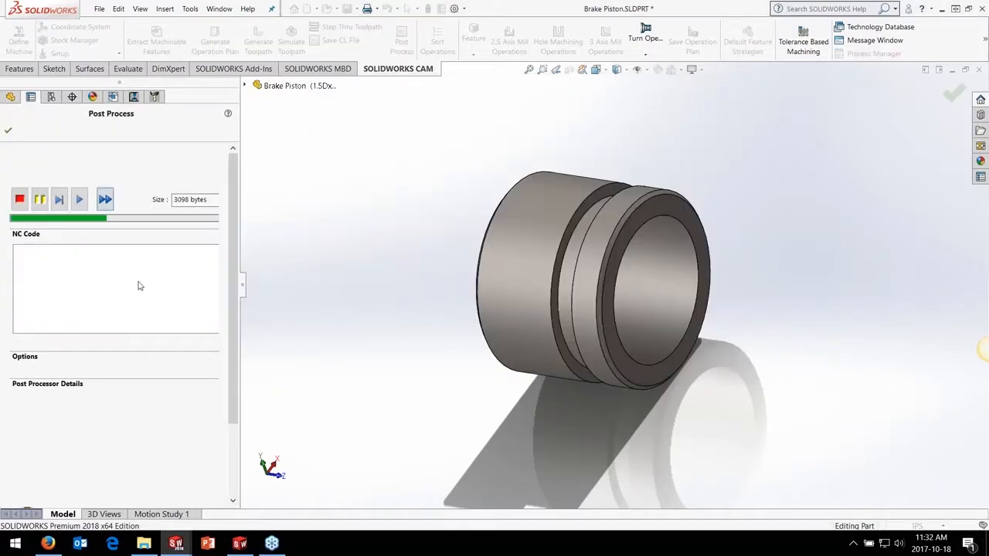
click(8, 133)
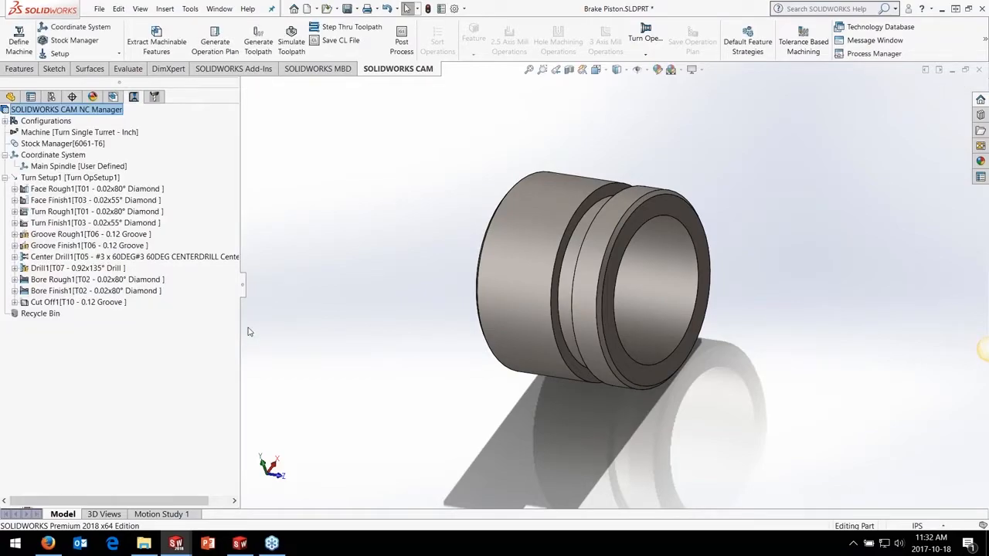
Switch to SOLIDWORKS CAM NC Editor and open Brake Piston.txt from the Desktop
click(240, 543)
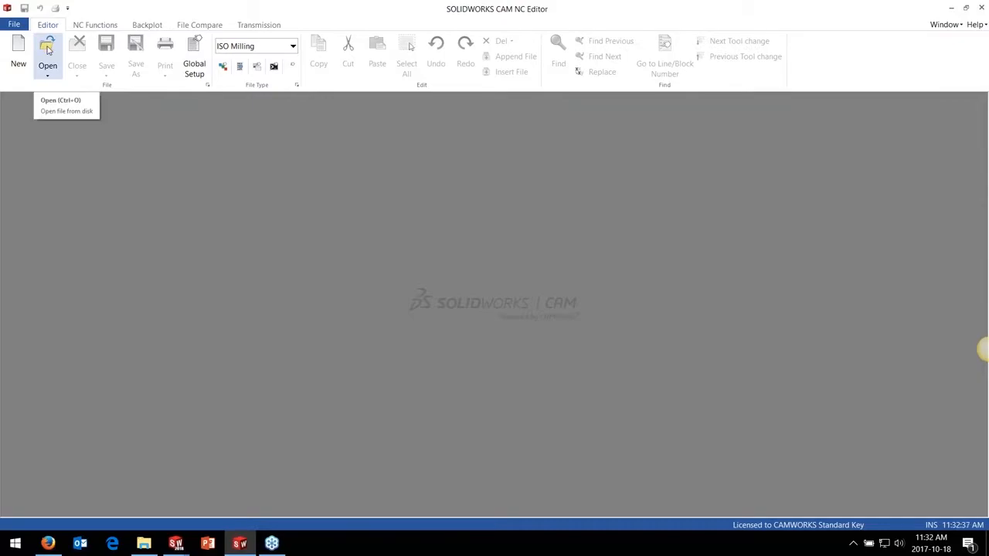
click(47, 48)
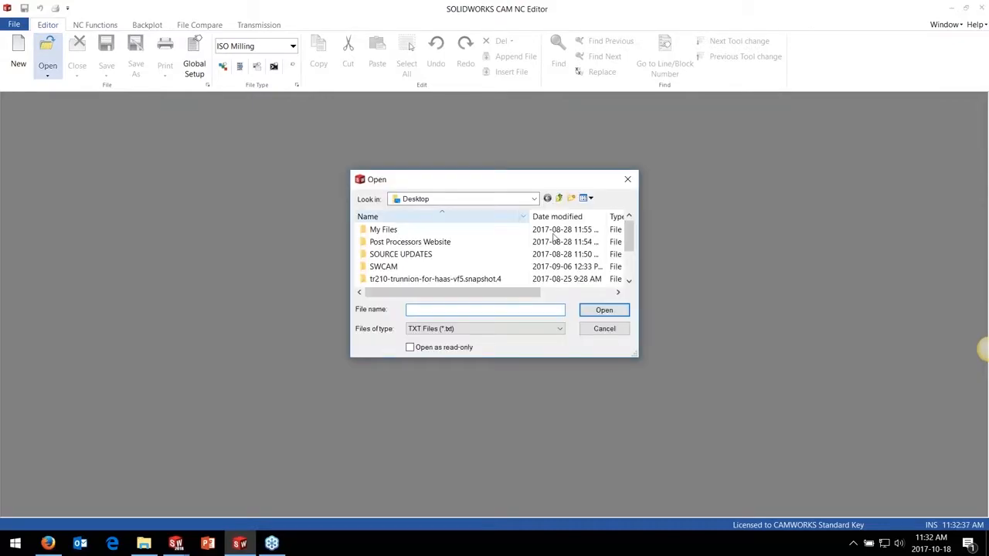
scroll(477, 253, down, 2)
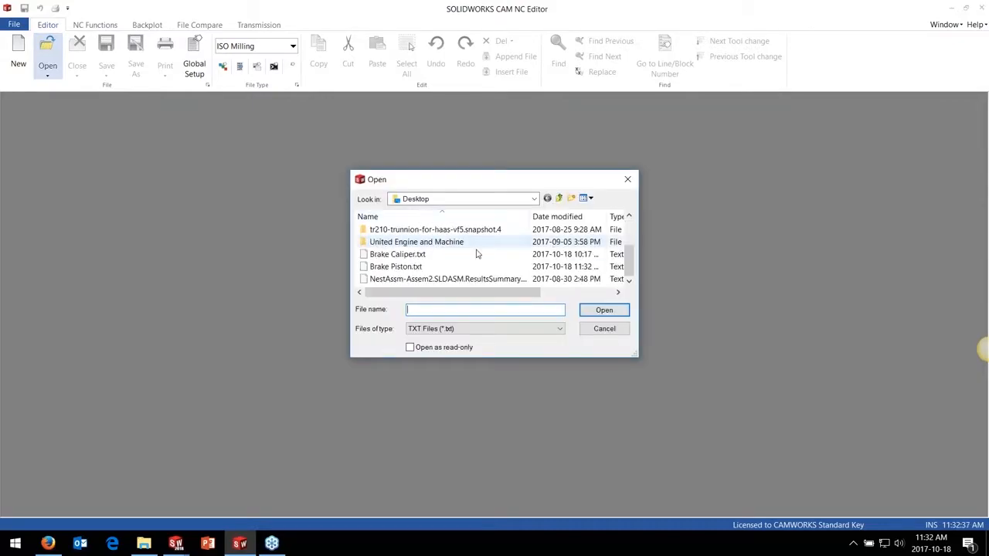
click(433, 267)
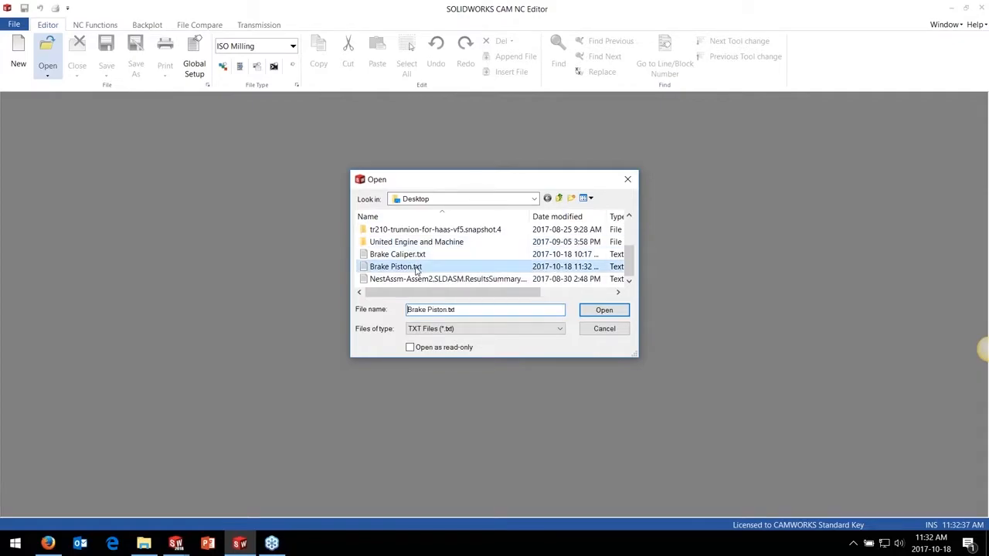
click(604, 312)
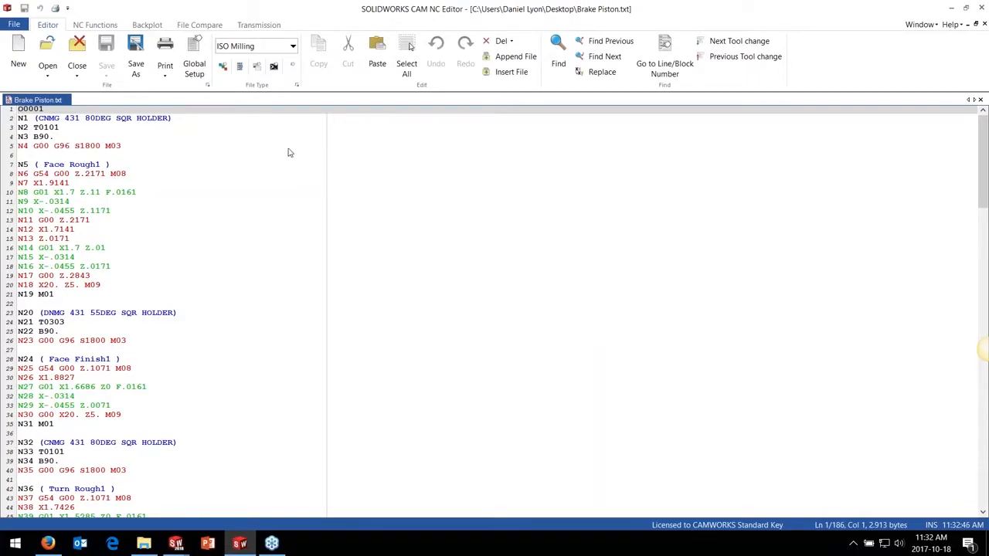
Step through the first four tool changes in the piston's NC code, as far as the Turn Finish1 tool
click(750, 43)
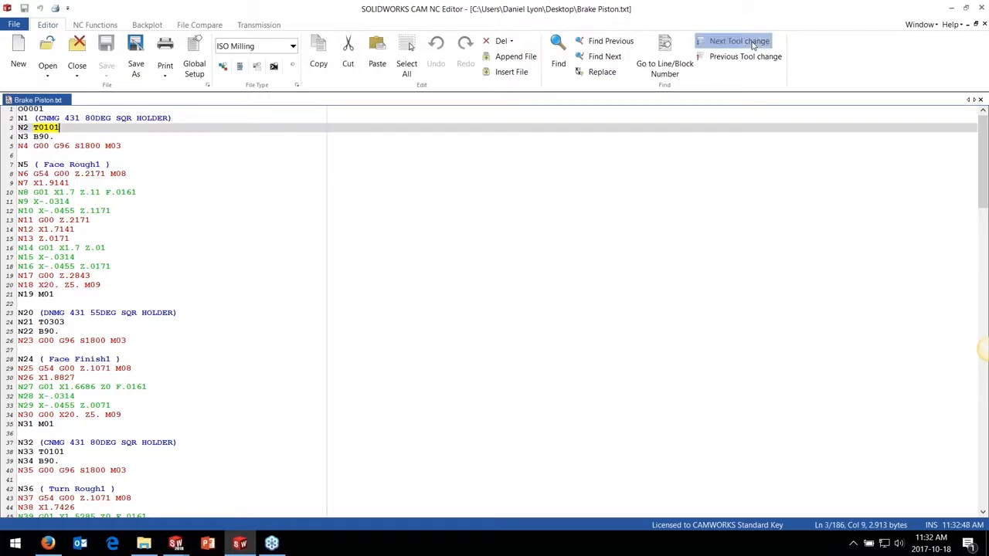
click(751, 42)
click(751, 42)
click(751, 43)
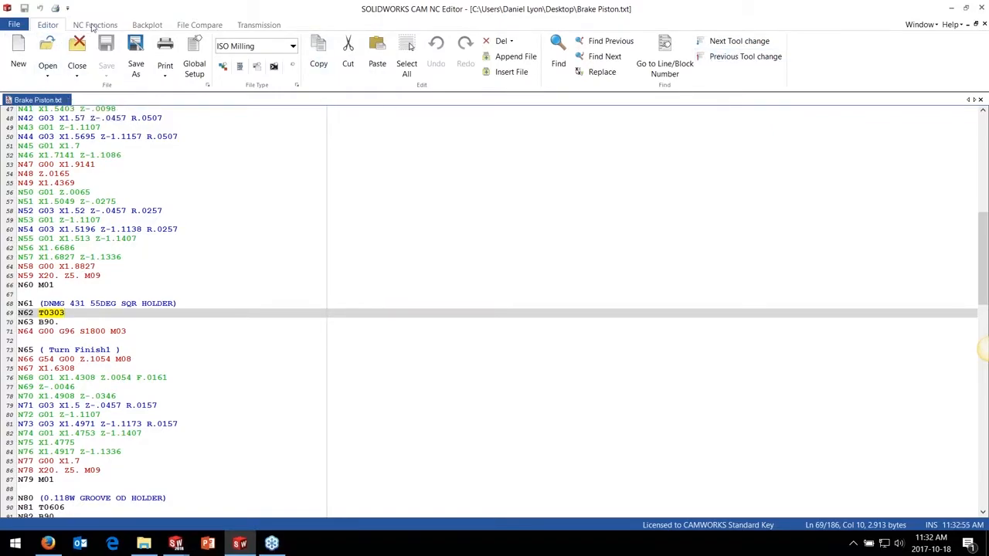
Backplot the Brake Piston NC code with the Fanuc Turning (G-Code) control type and inspect its full toolpath
scroll(66, 48, down, 1)
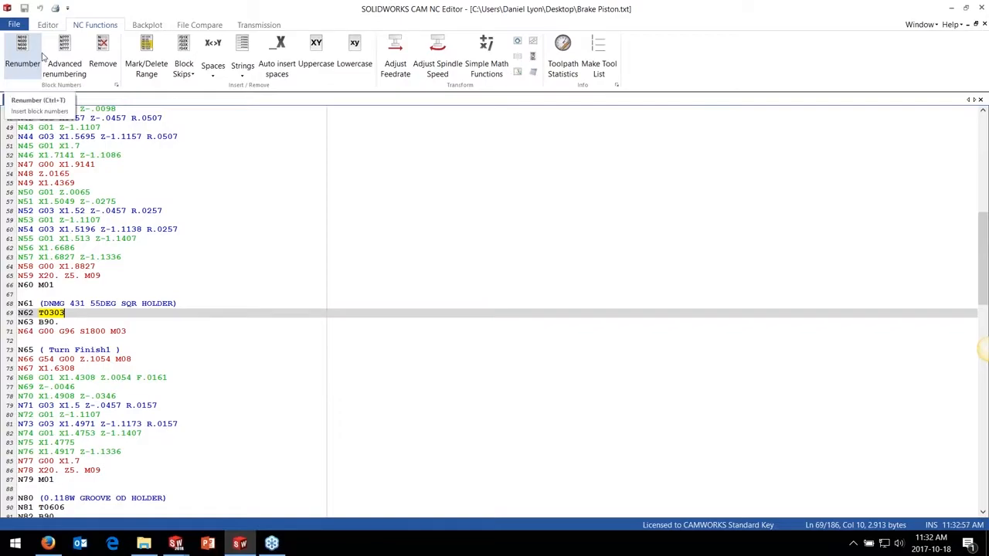
scroll(45, 60, down, 1)
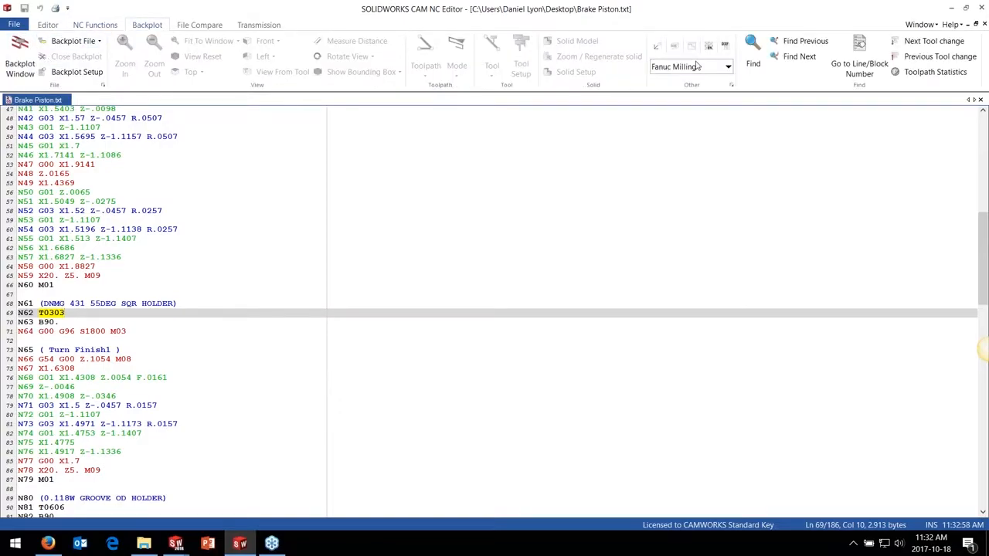
click(727, 68)
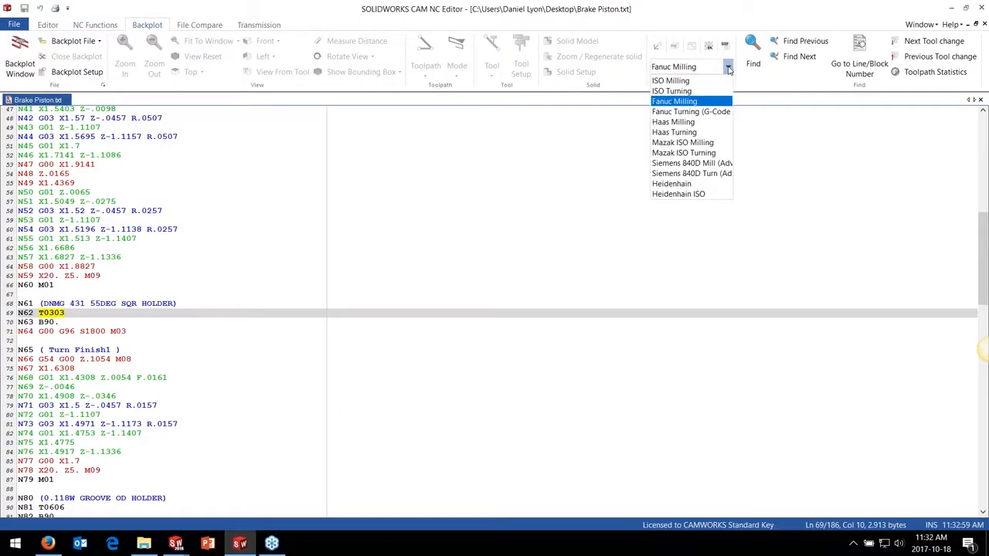
click(696, 112)
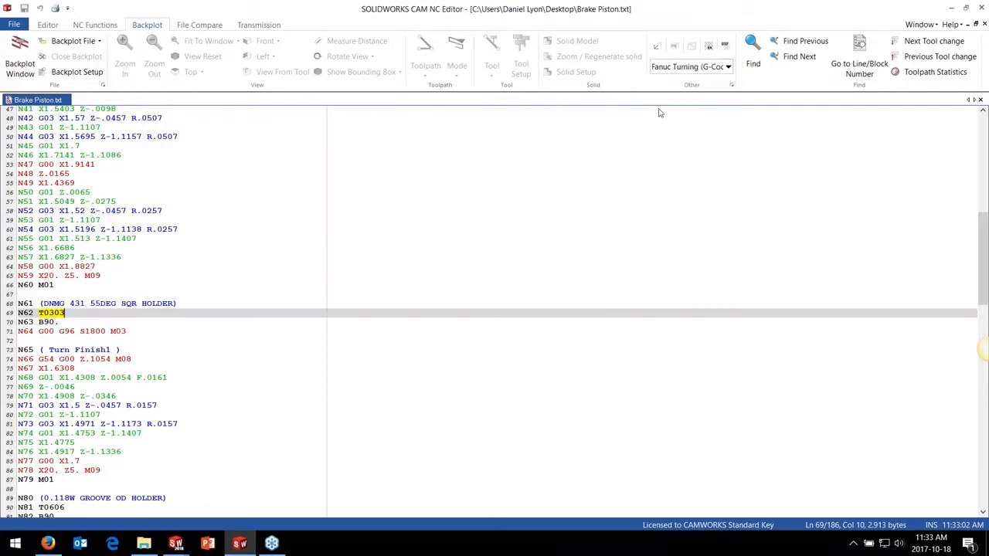
click(23, 68)
scroll(665, 269, up, 8)
scroll(760, 273, up, 5)
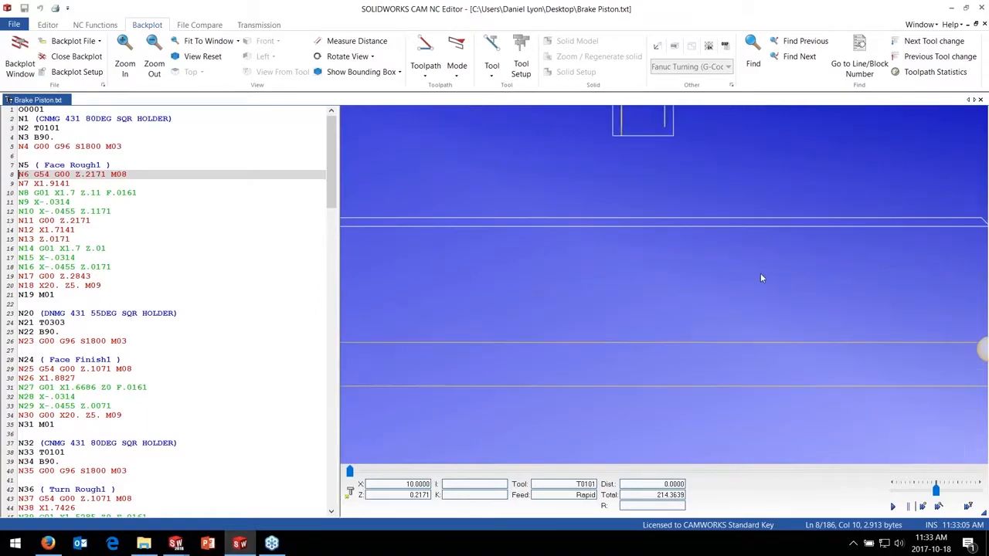
scroll(754, 273, down, 9)
scroll(746, 276, down, 3)
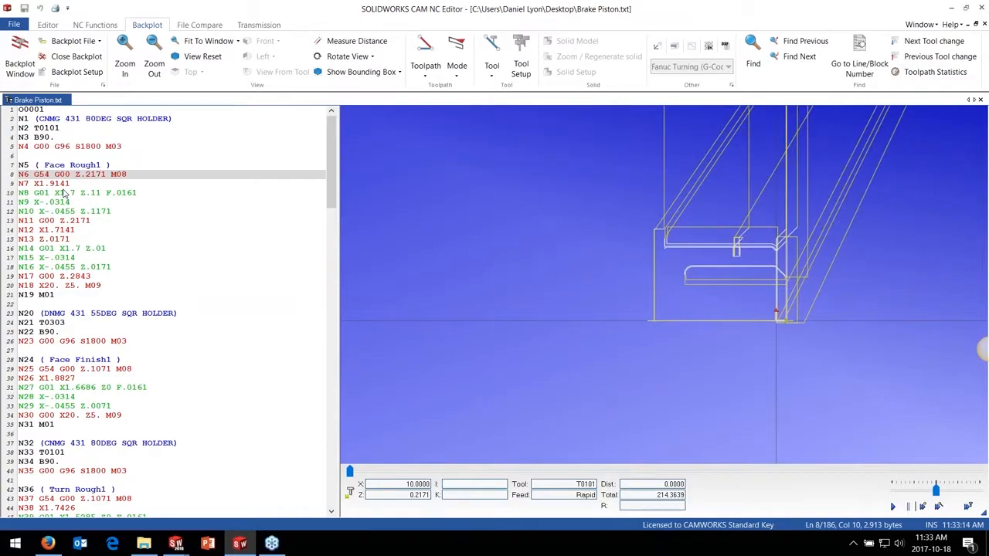
Open Brake Caliper.txt from the Desktop in the NC editor
click(18, 27)
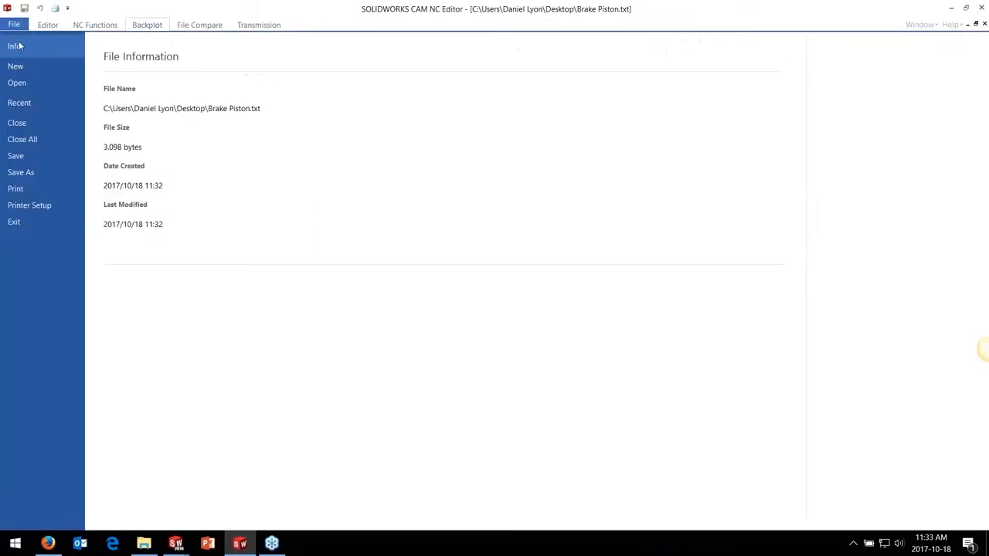
click(17, 83)
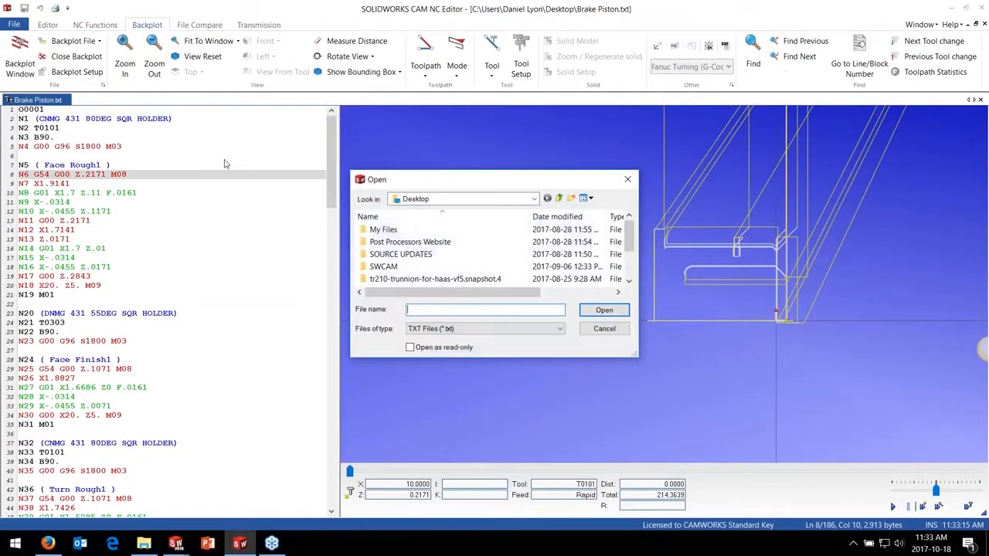
scroll(433, 255, down, 2)
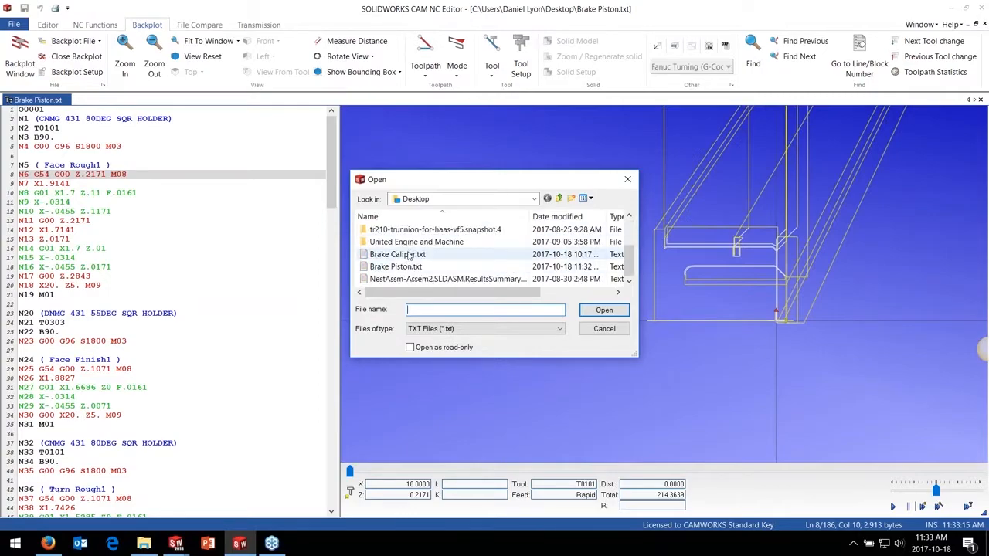
click(403, 255)
click(594, 310)
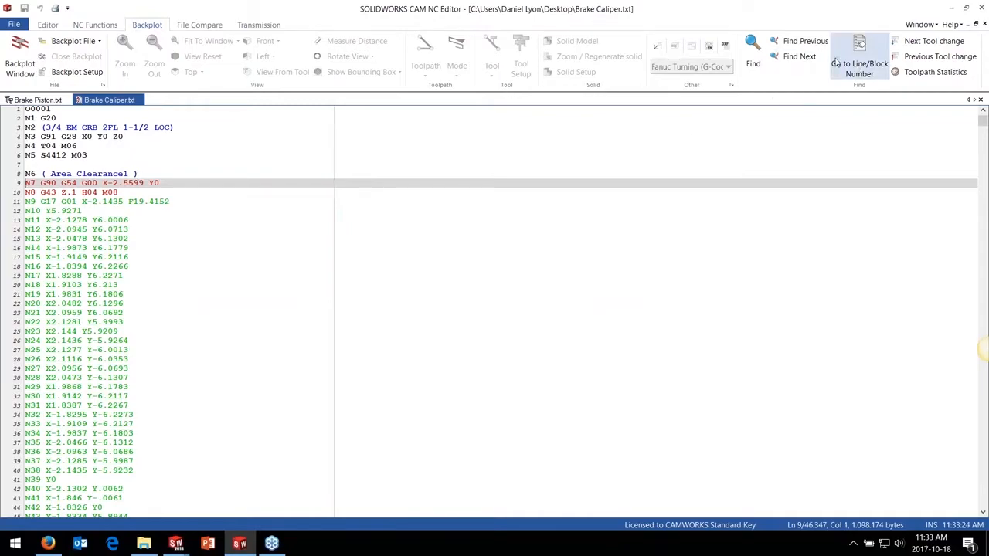
Step through the caliper code's tool changes to the 1/4 EM CRB end mill and backplot the program
click(932, 42)
click(932, 43)
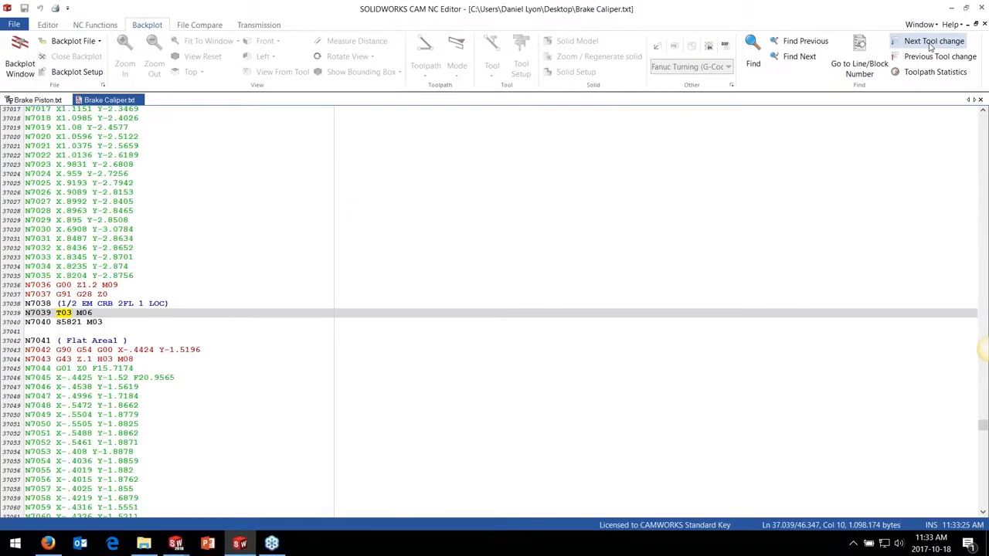
click(932, 43)
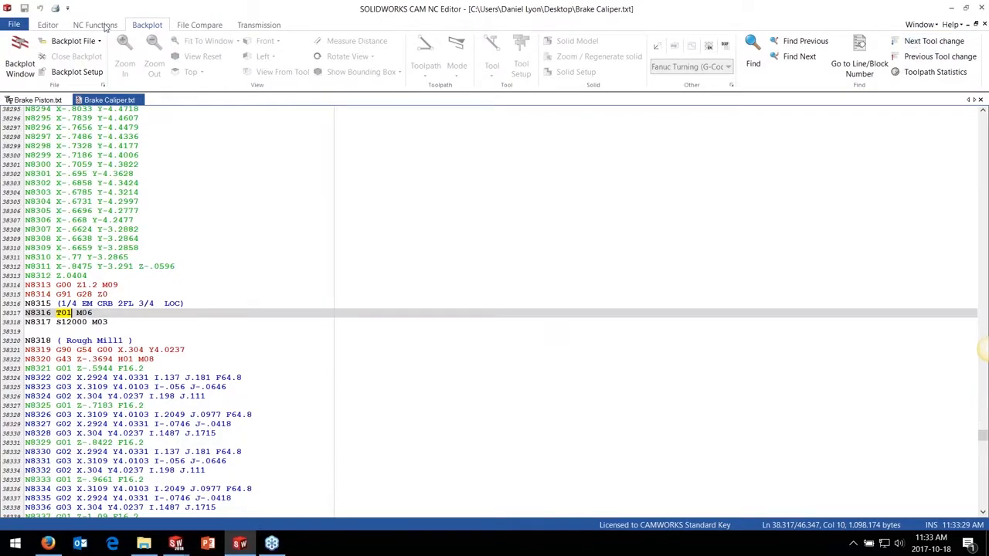
click(22, 62)
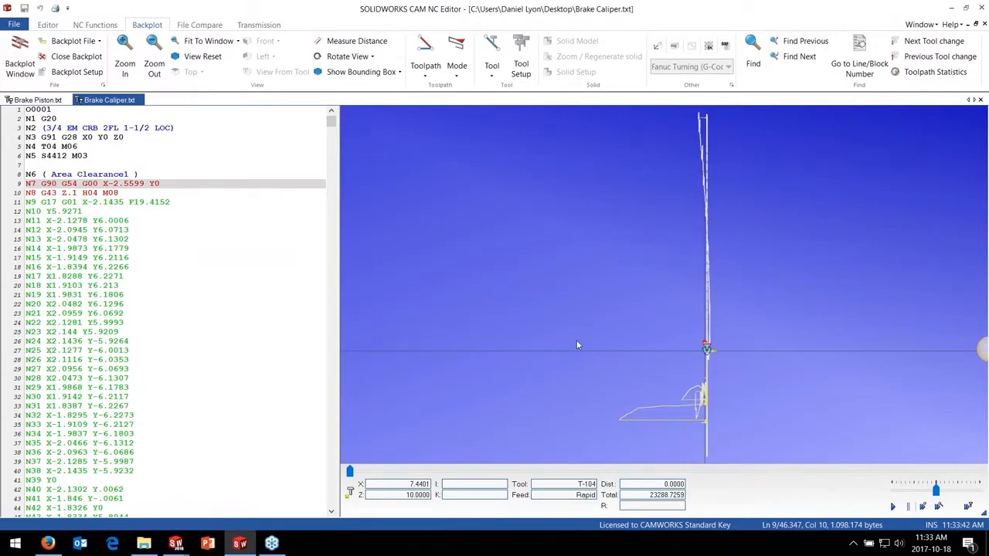
click(247, 25)
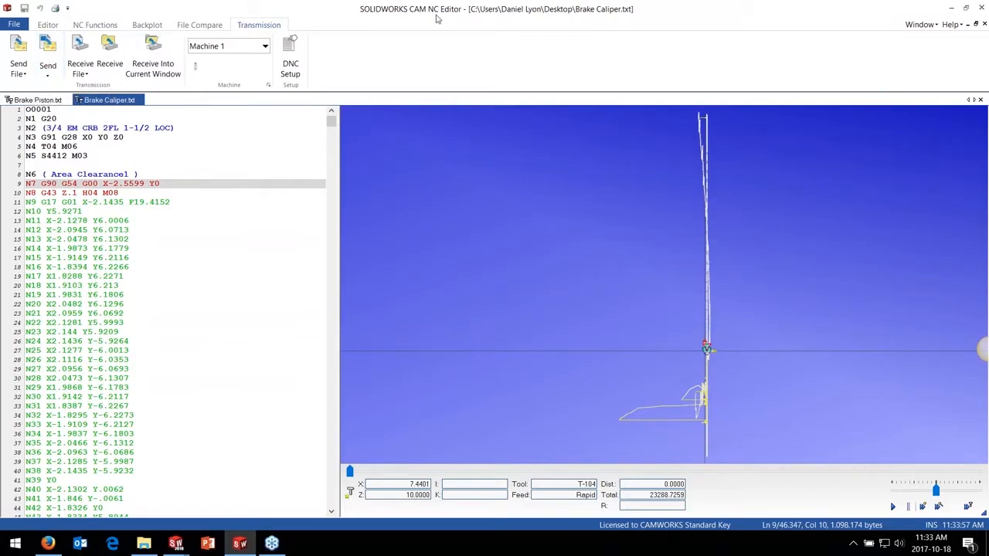
Close the NC editor and open the recent Tombstone Assy assembly in SOLIDWORKS
click(981, 8)
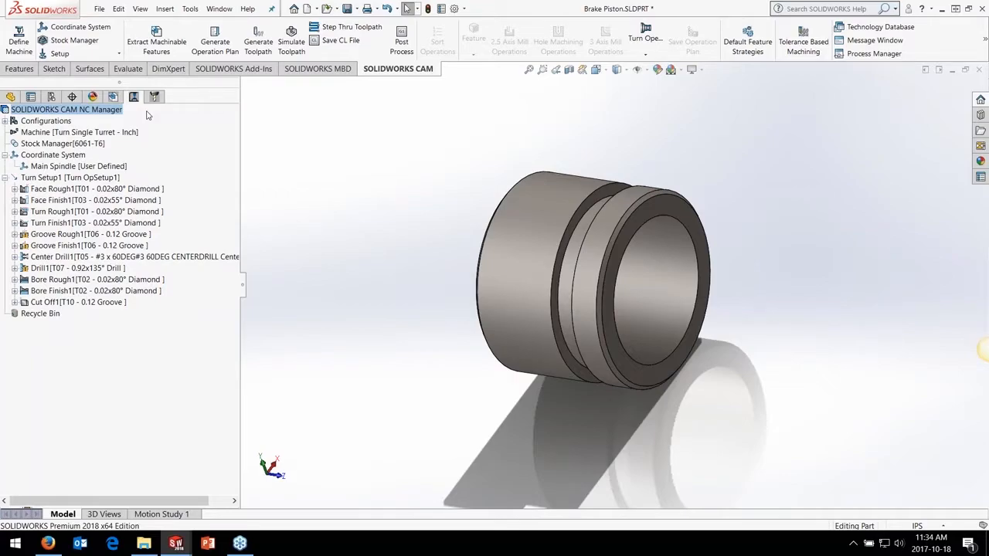
key(ctrl+F2)
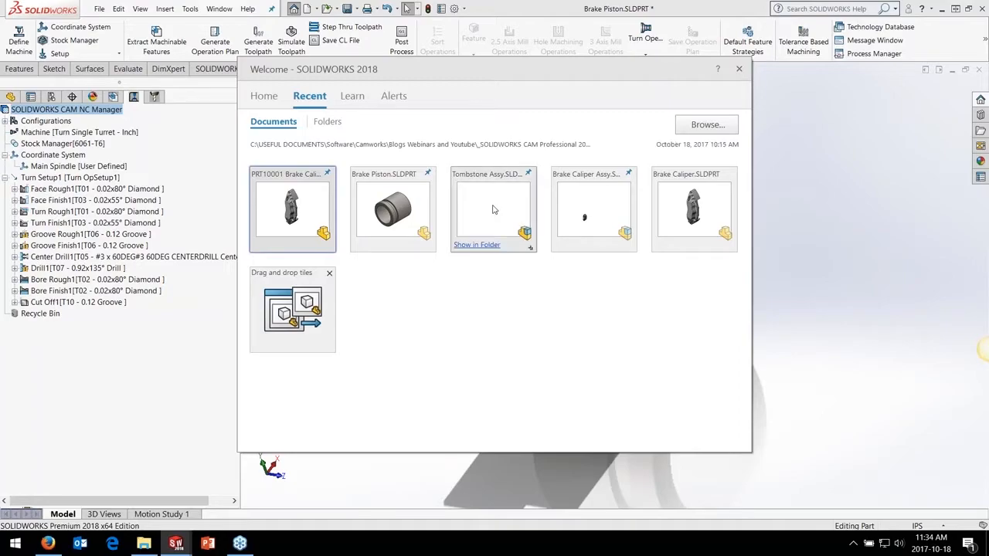
click(493, 209)
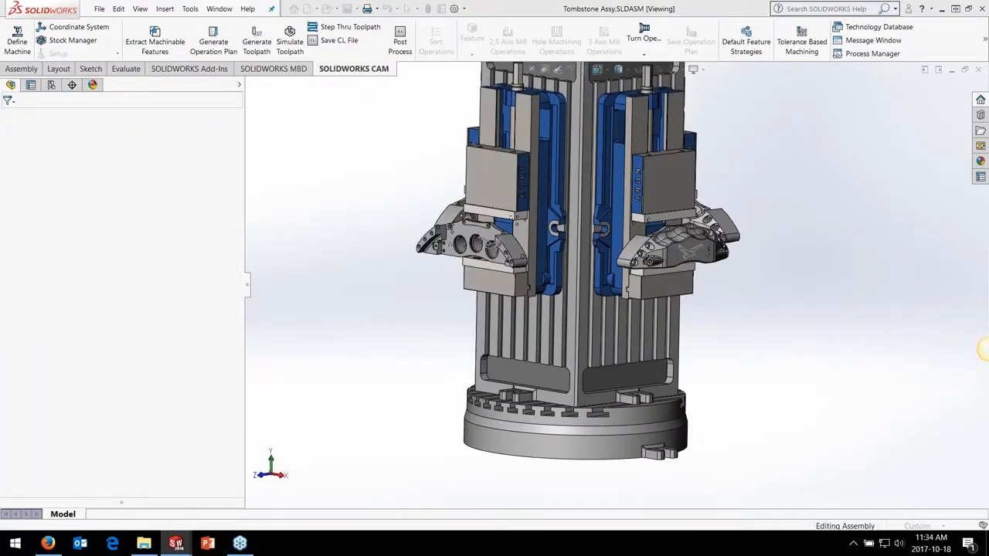
click(492, 288)
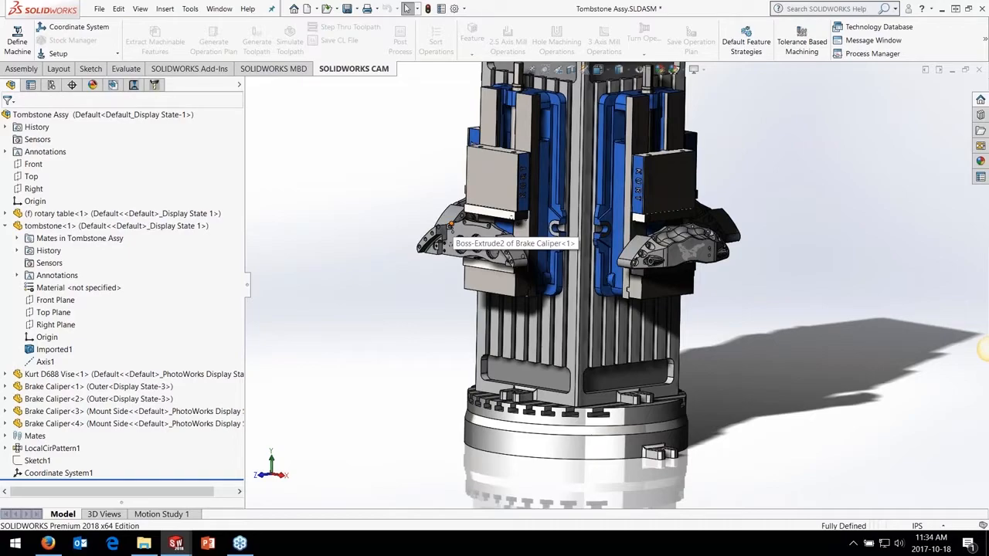
Add all instances of the Mount Side and Outer Brake Caliper parts to the assembly's Part Manager
middle_drag(537, 253, 607, 220)
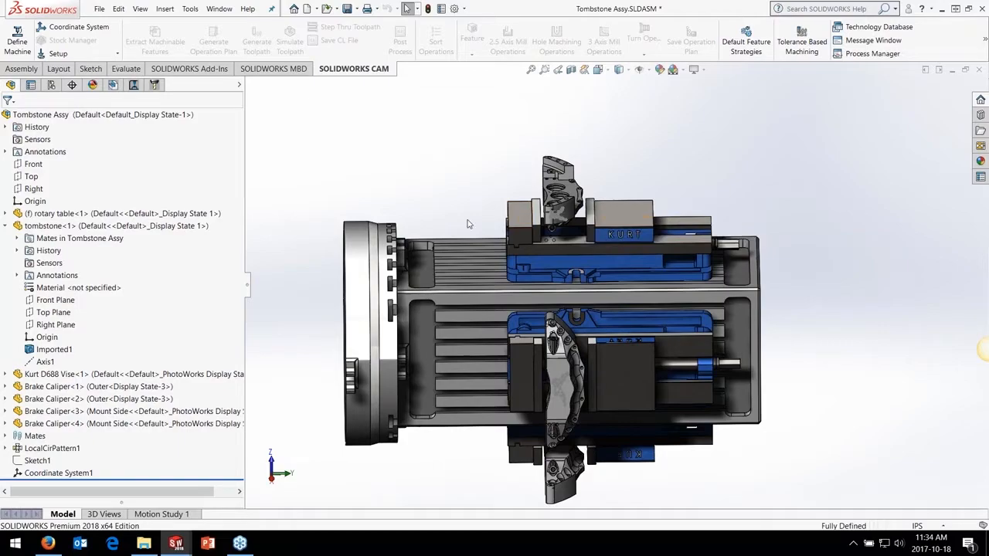
middle_drag(468, 221, 761, 295)
scroll(866, 382, down, 5)
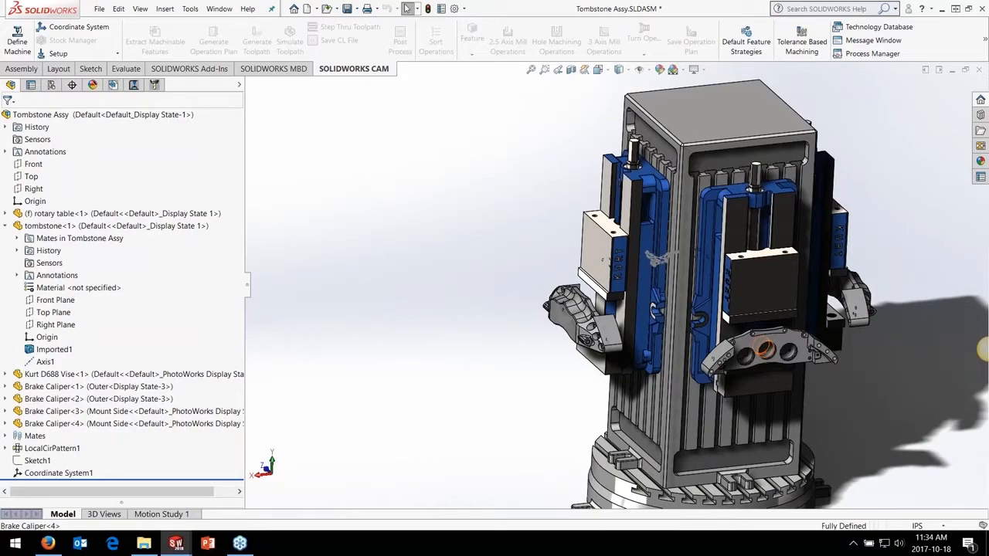
scroll(729, 315, up, 3)
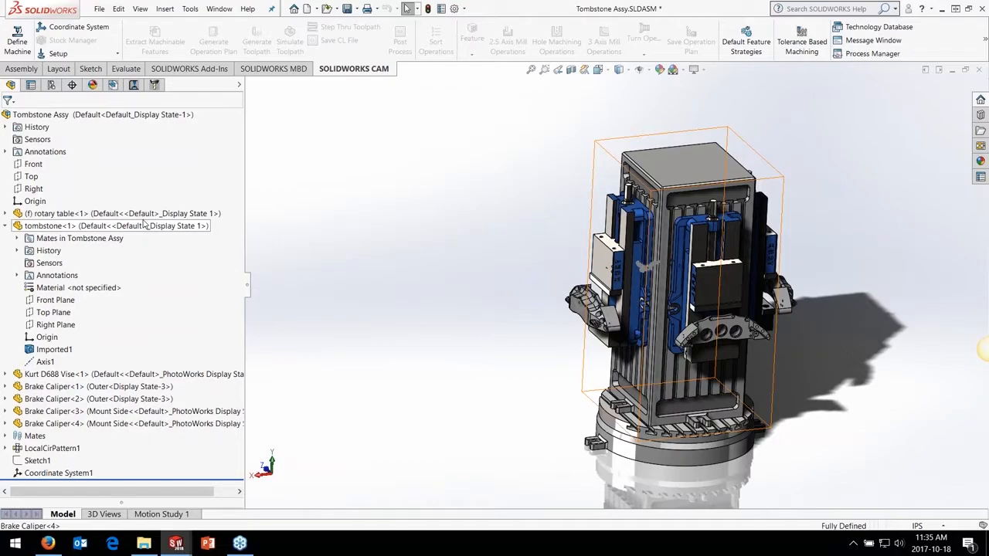
click(115, 85)
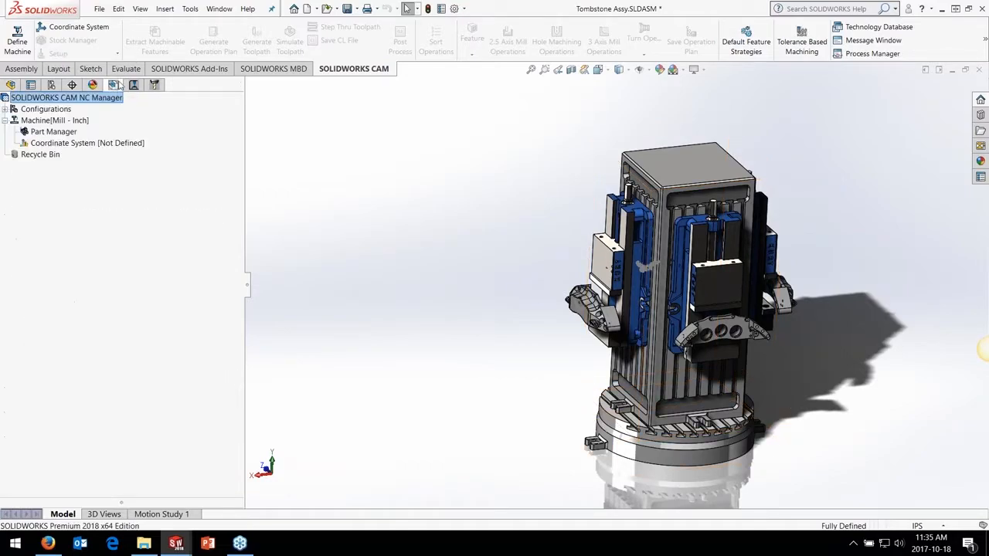
double_click(54, 133)
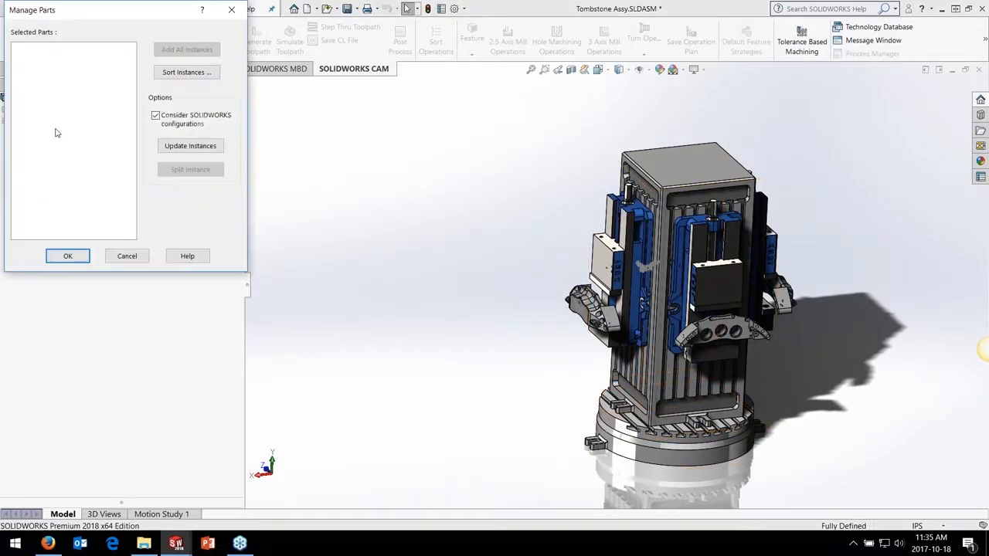
click(722, 332)
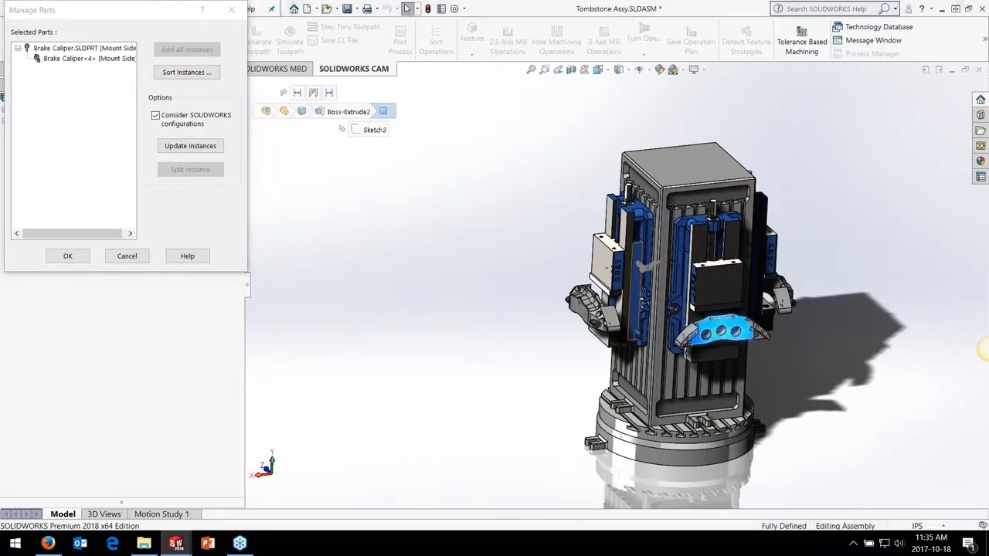
click(609, 317)
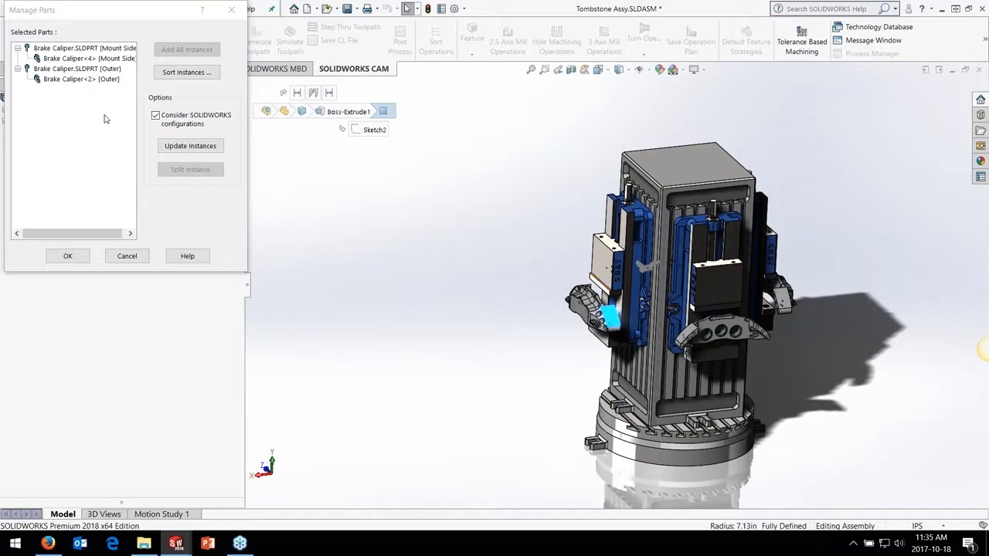
click(85, 59)
click(186, 50)
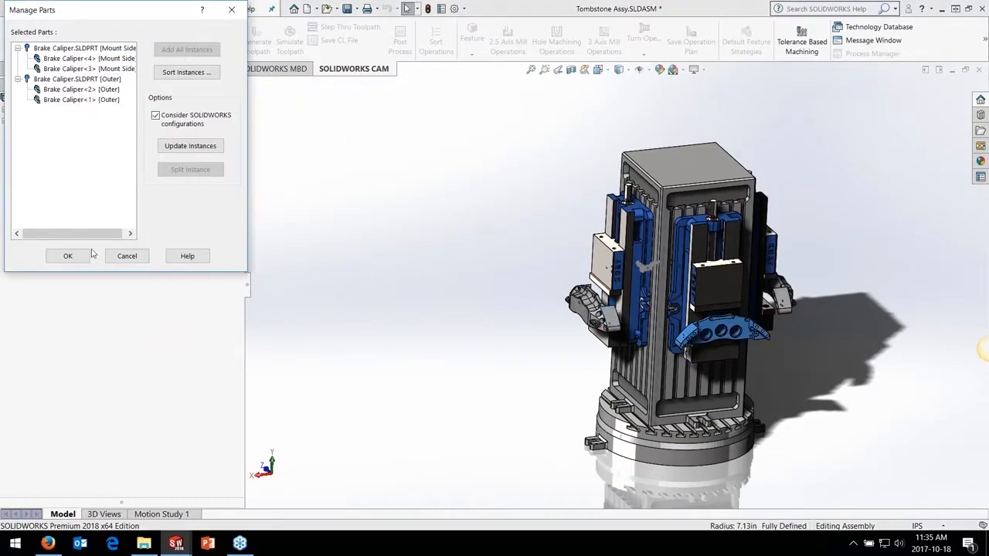
click(68, 256)
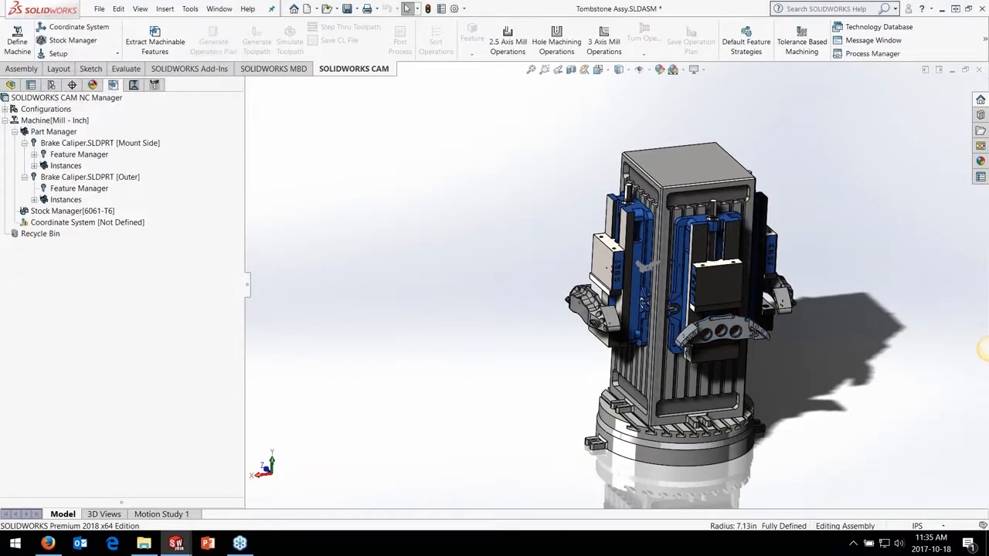
Accept the 6061-T6 bounding-box stock with 0in offsets for the brake calipers
click(73, 213)
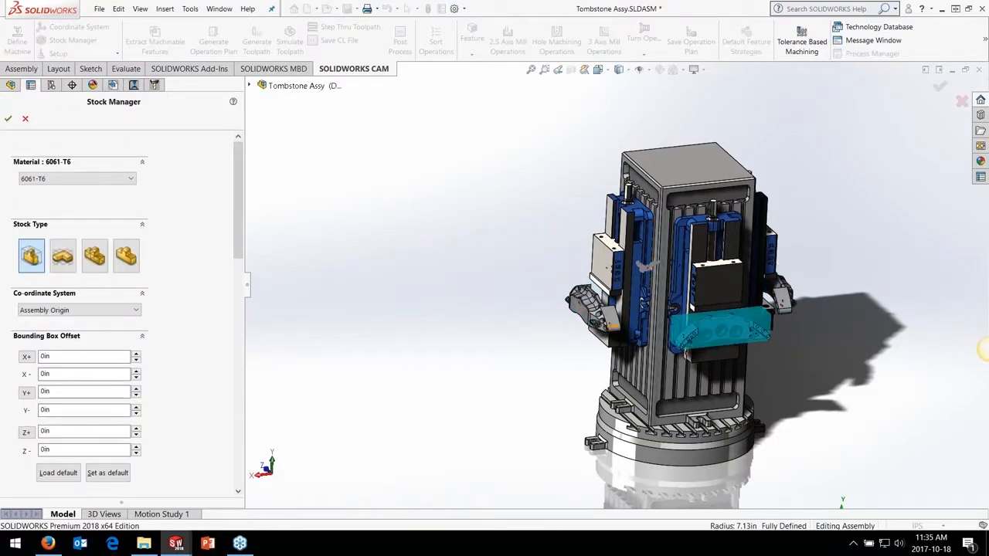
middle_drag(641, 267, 335, 262)
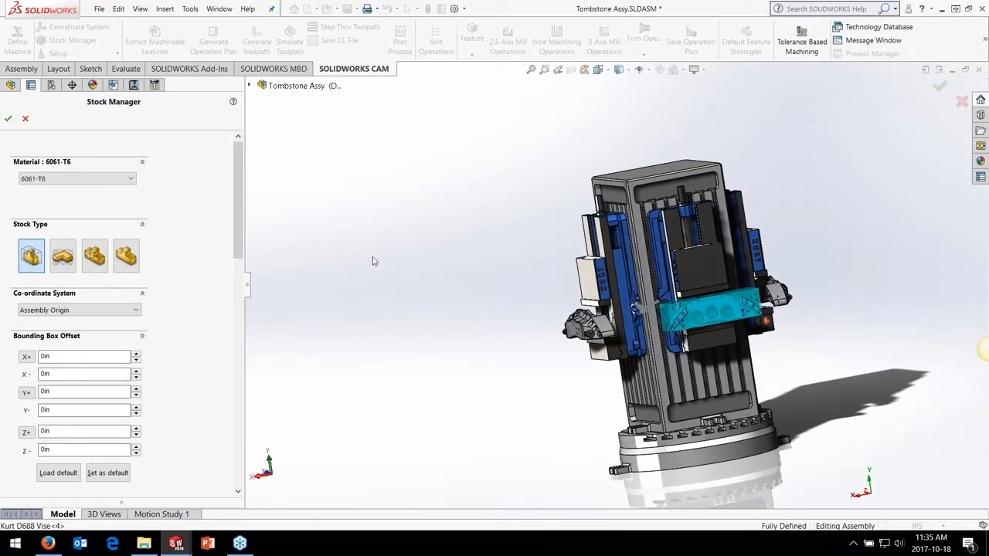
click(7, 118)
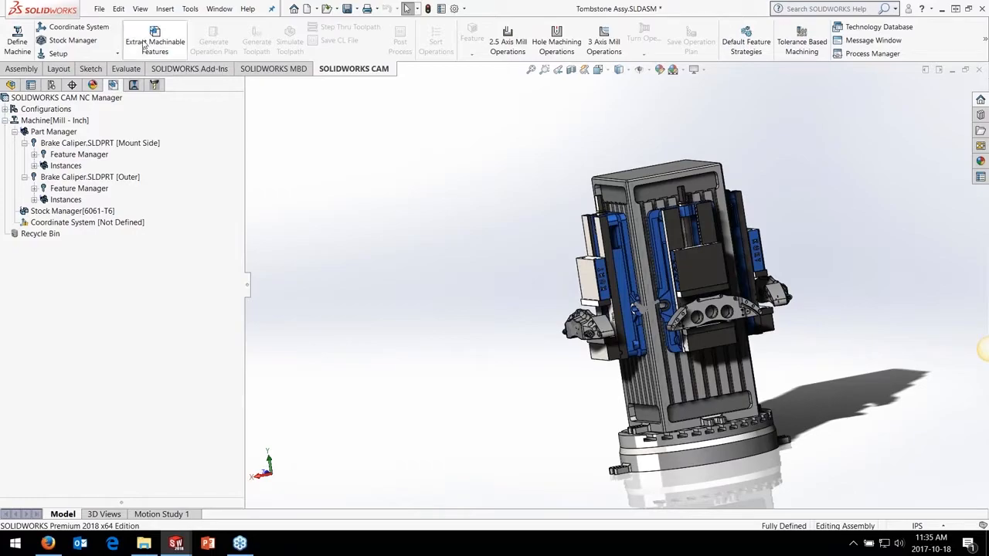
Extract the machinable features of the tombstone's calipers and delete the resulting Setup1
click(143, 45)
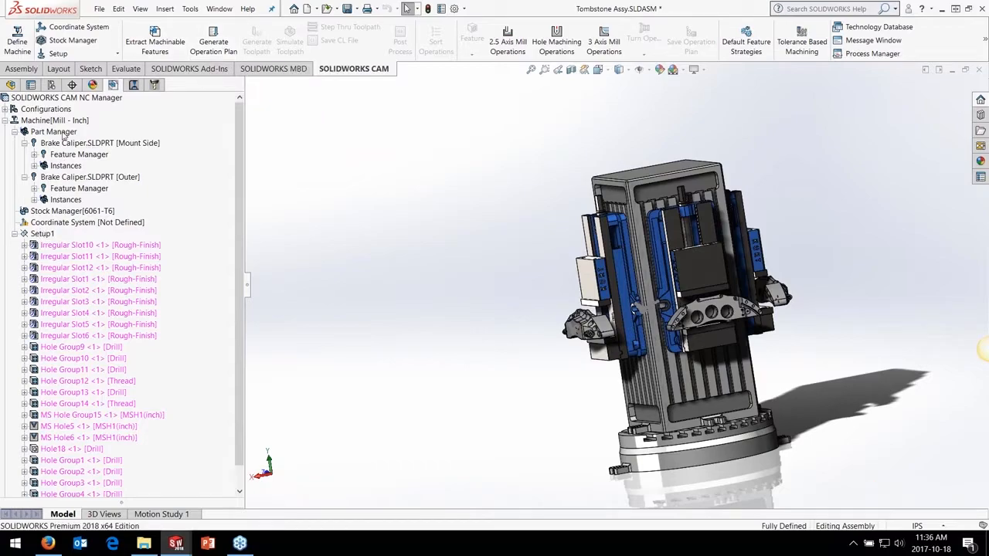
click(45, 234)
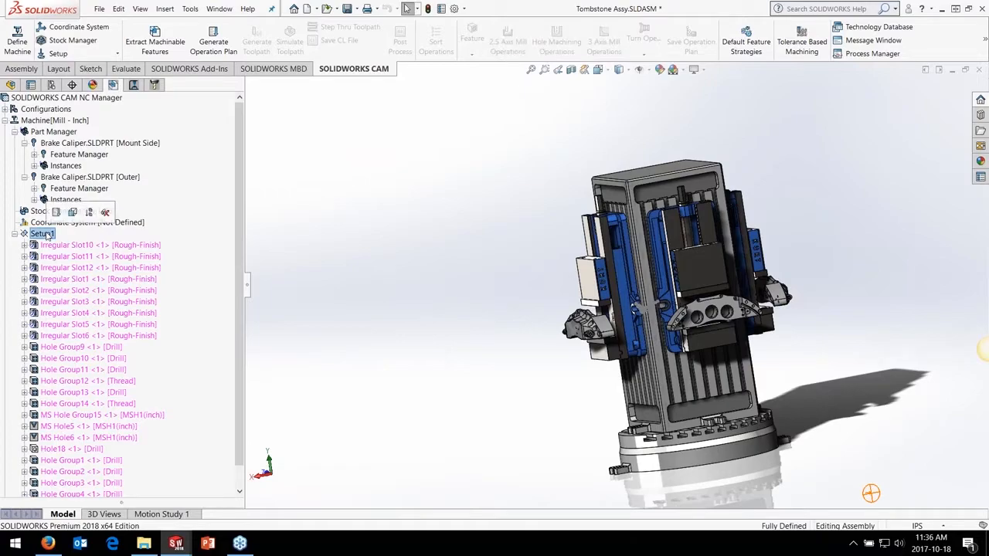
key(Delete)
click(533, 300)
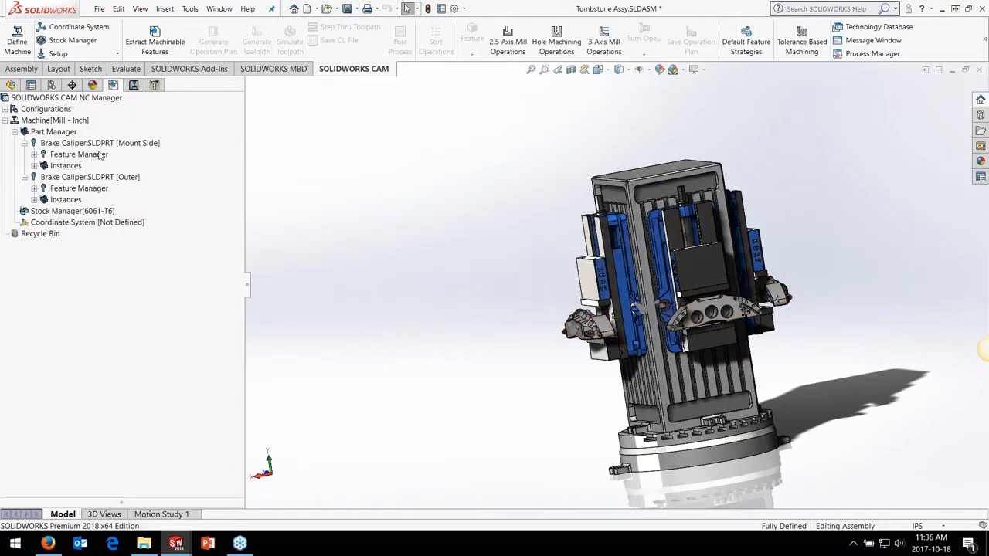
Define the machine's fixture coordinate system with the SOLIDWORKS Coordinate System method, using Coordinate System1 on top of the tombstone
double_click(54, 121)
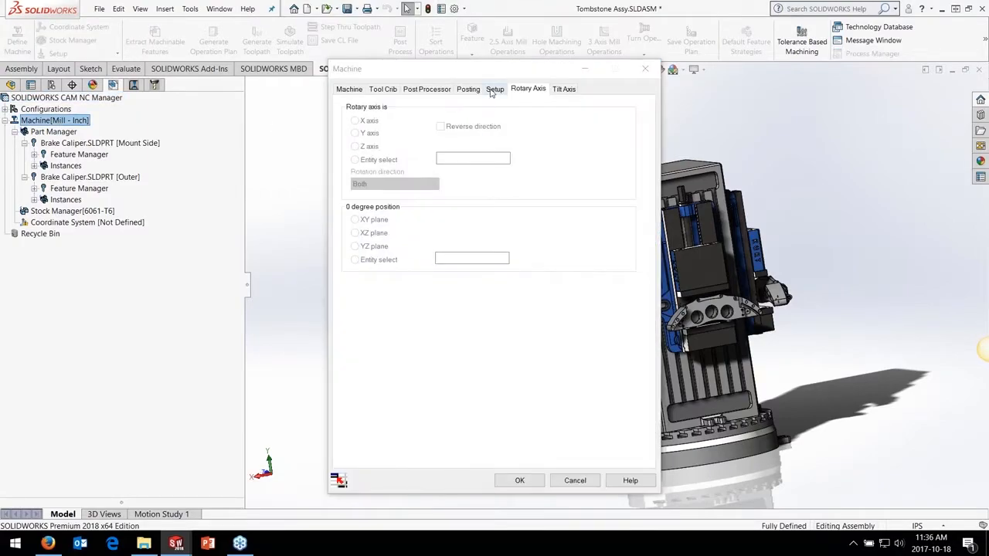
click(494, 90)
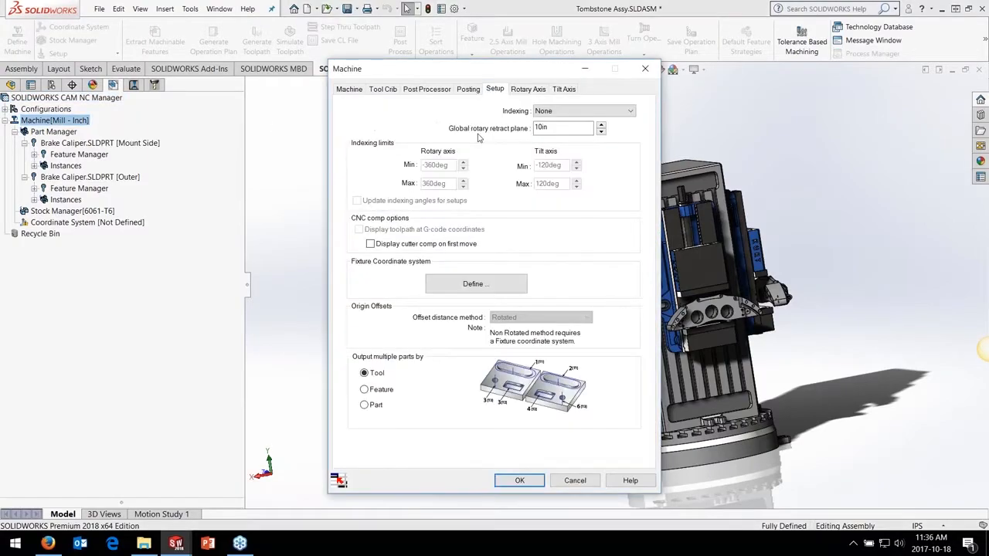
click(474, 285)
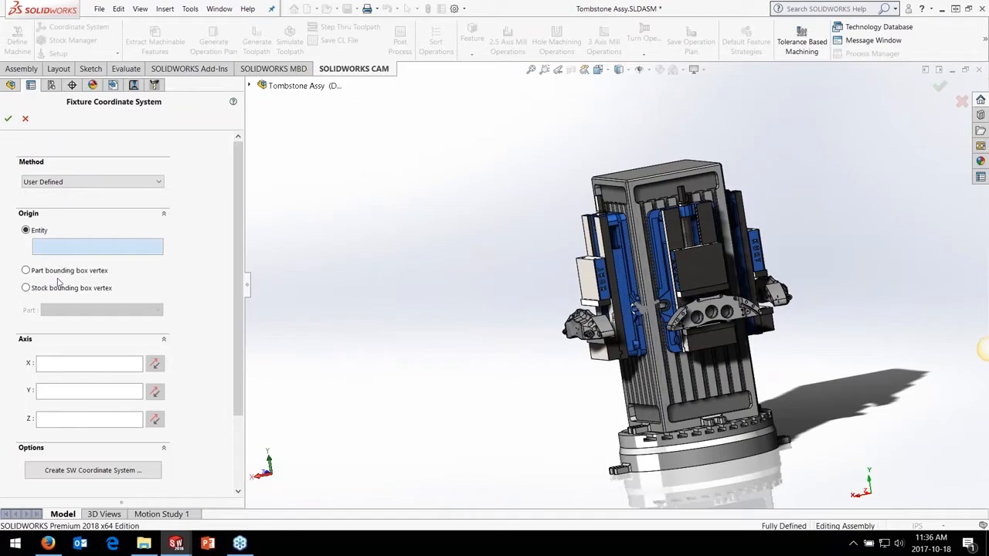
click(77, 185)
click(70, 191)
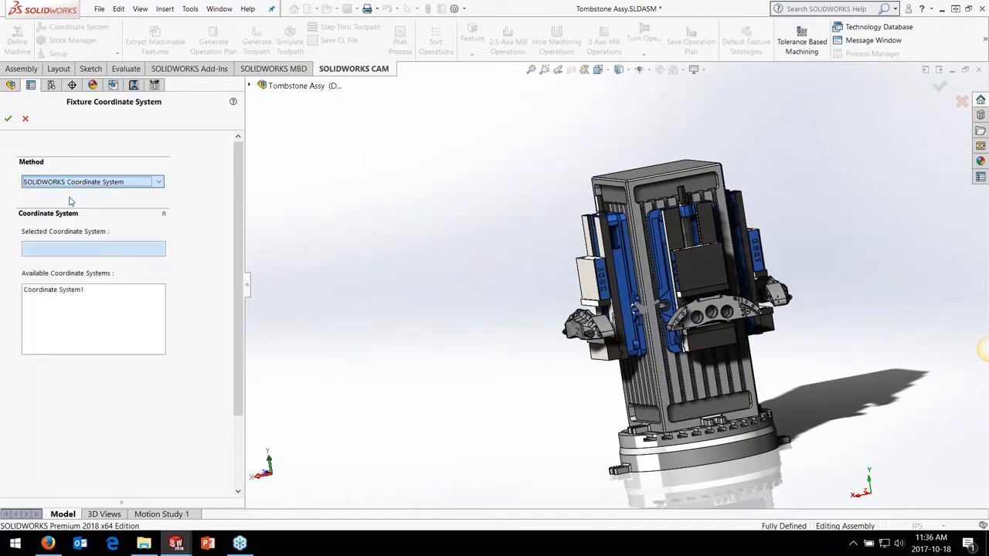
click(249, 87)
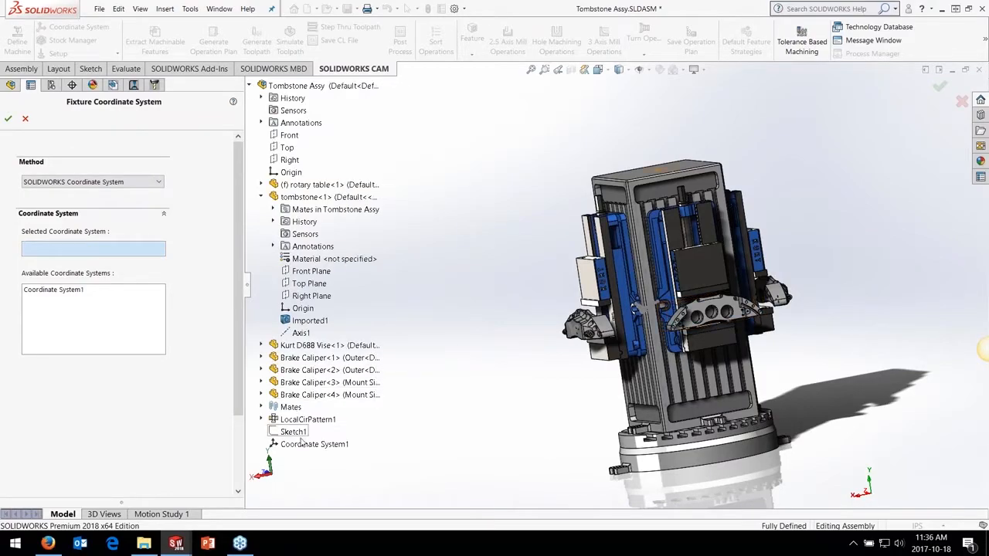
click(652, 139)
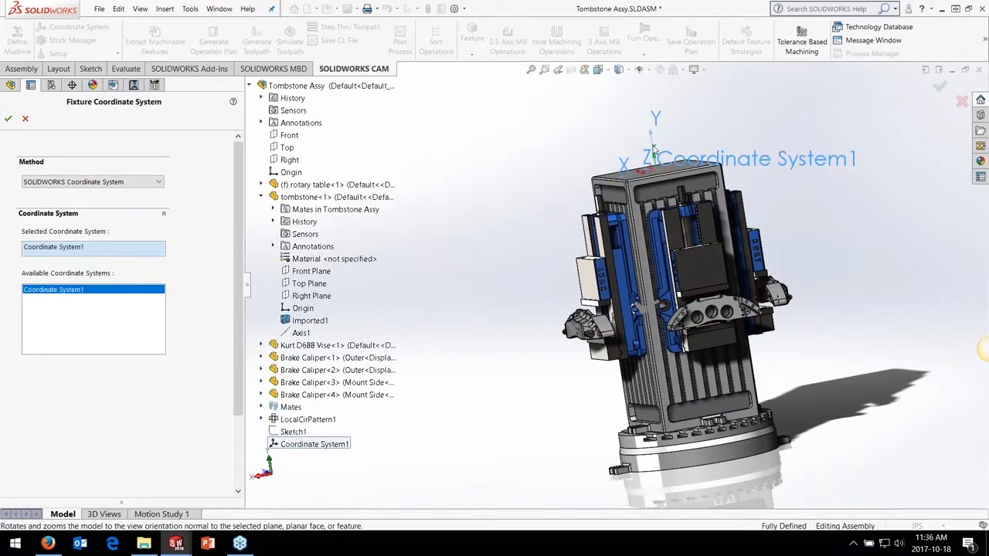
click(8, 118)
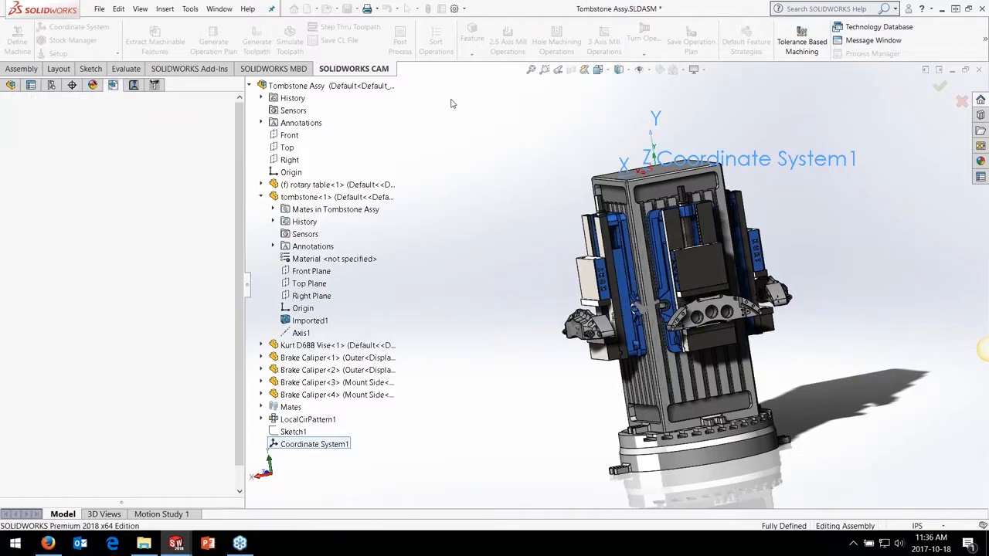
Enable indexing for the mill and set its rotary axis to the Y axis with the XY plane as 0 degree position
click(532, 91)
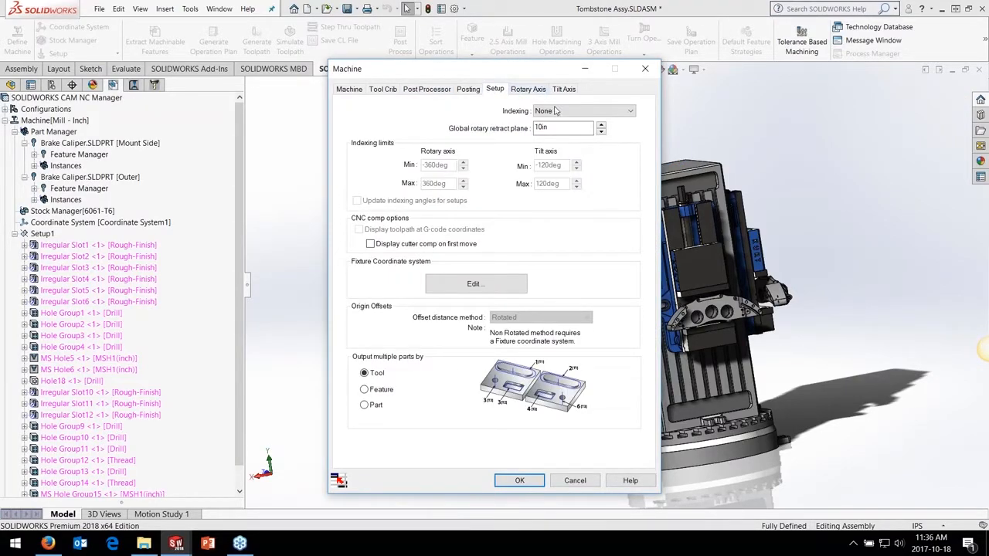
click(554, 110)
click(550, 121)
click(525, 91)
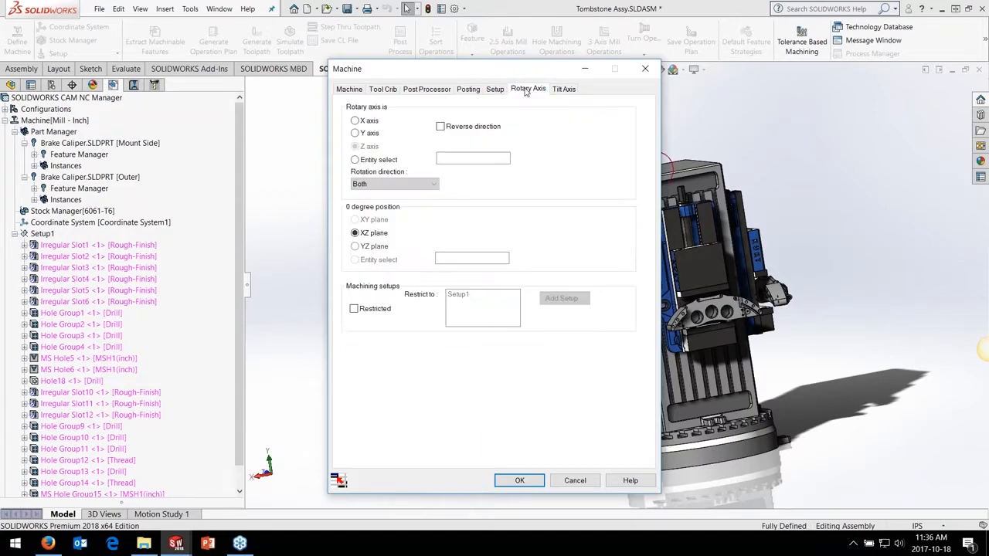
click(356, 133)
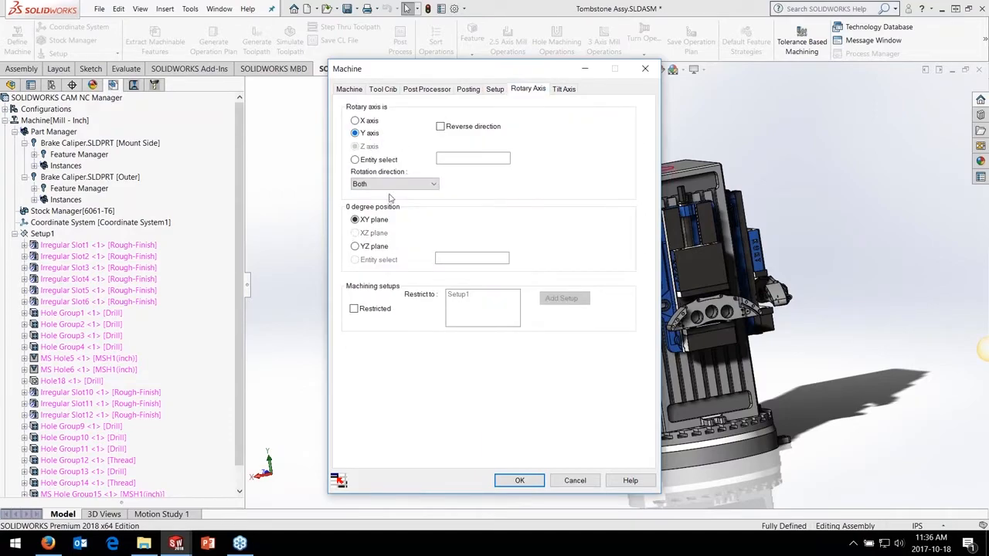
click(518, 480)
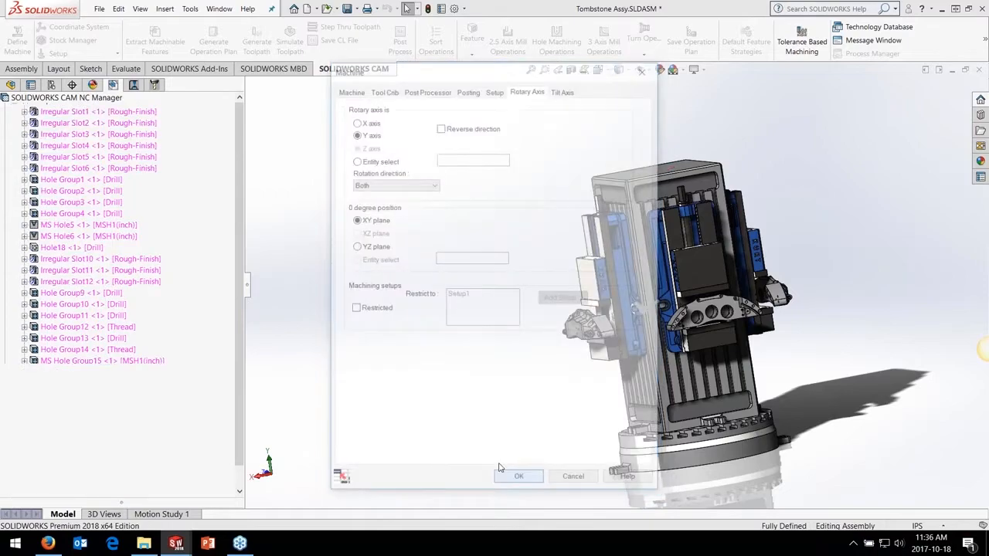
Delete Setup1 and import the part data of the Mount Side brake caliper with the Delete existing data option
click(35, 235)
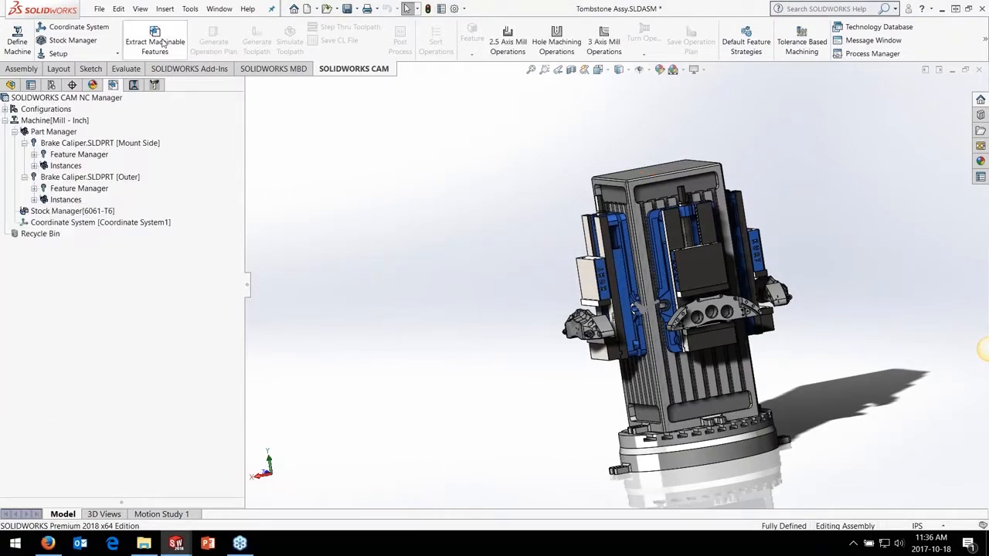
right_click(107, 145)
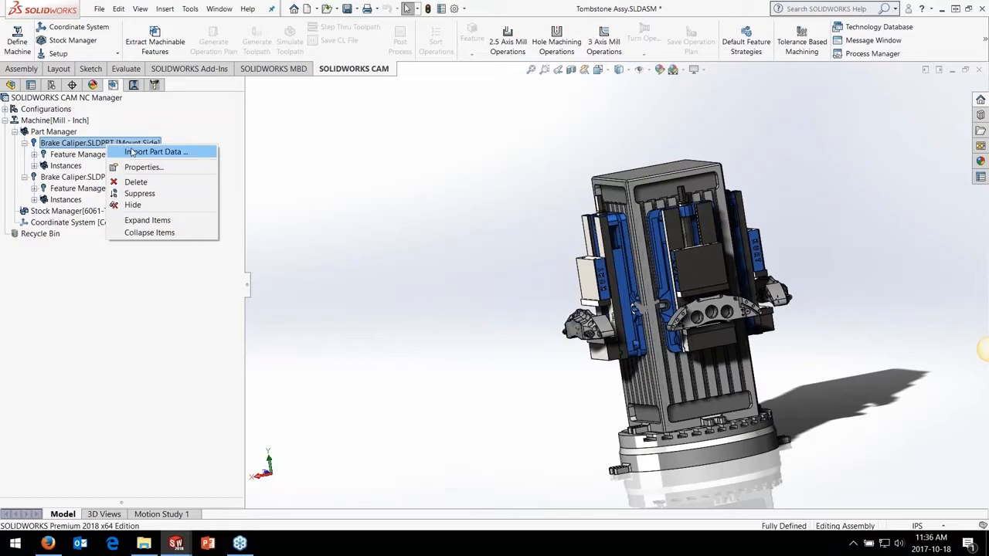
click(132, 151)
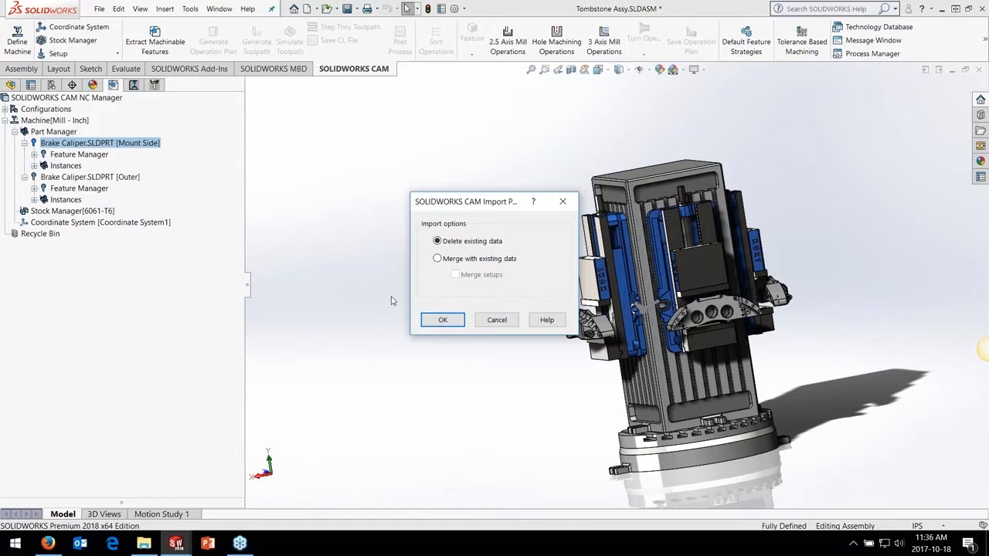
click(442, 320)
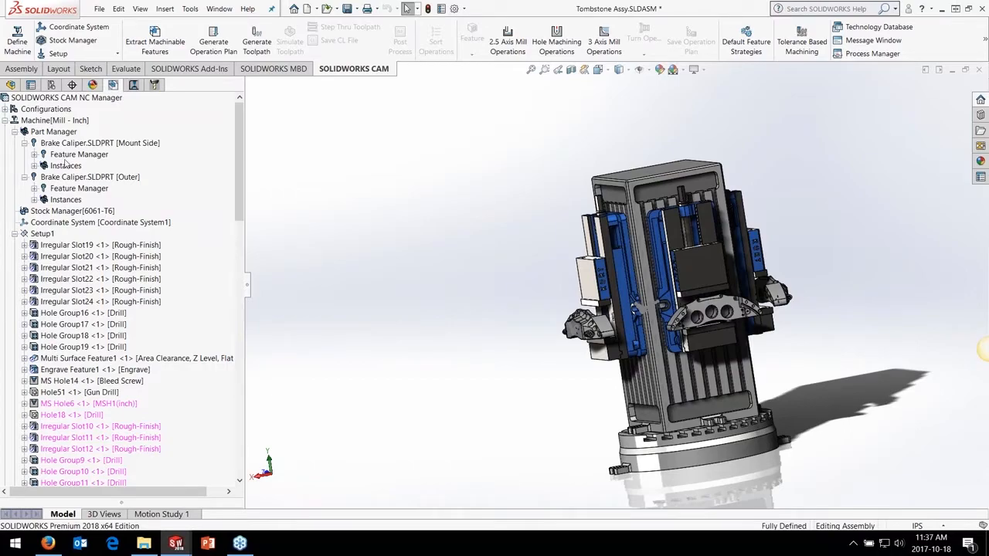
Import the Outer brake caliper's part data and generate the toolpaths for all imported operations
right_click(66, 180)
click(139, 185)
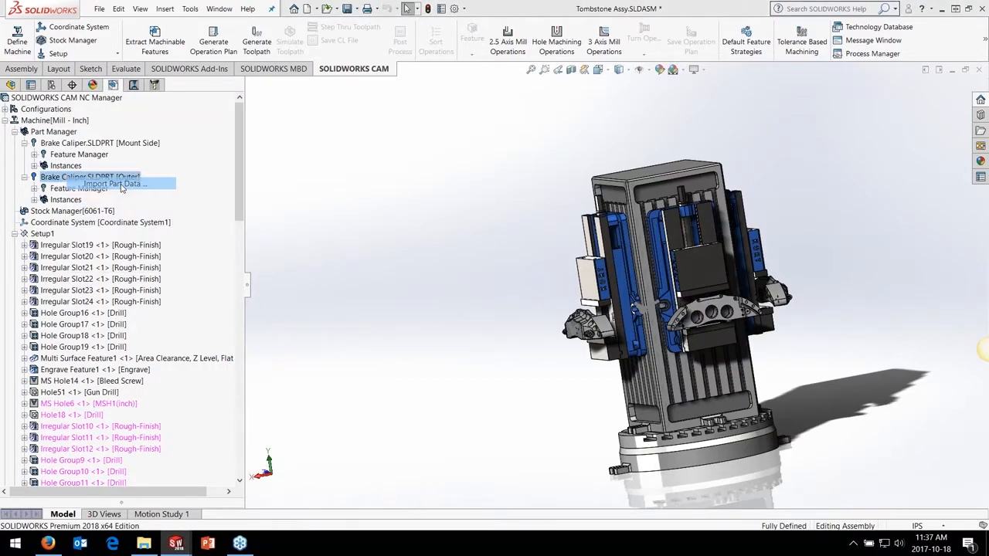
click(446, 319)
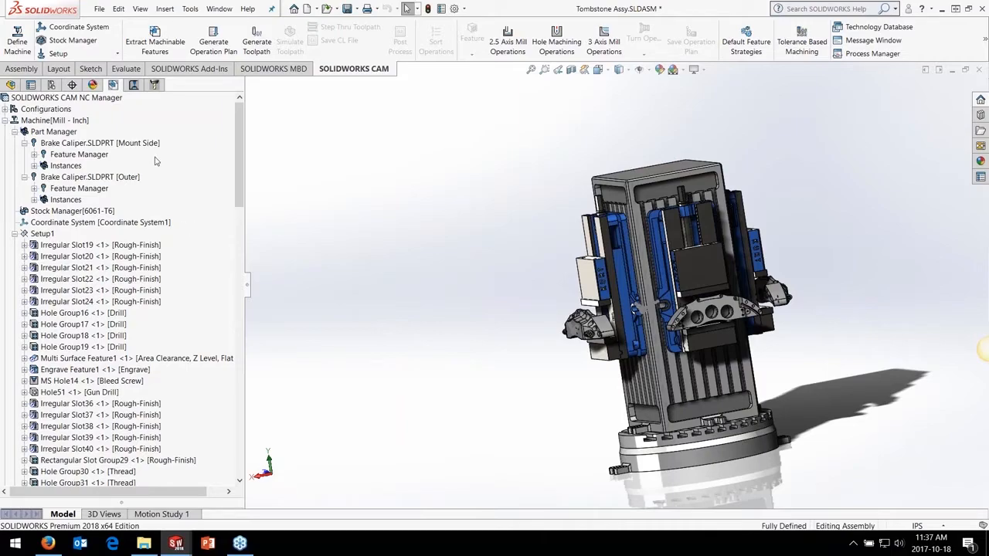
click(134, 85)
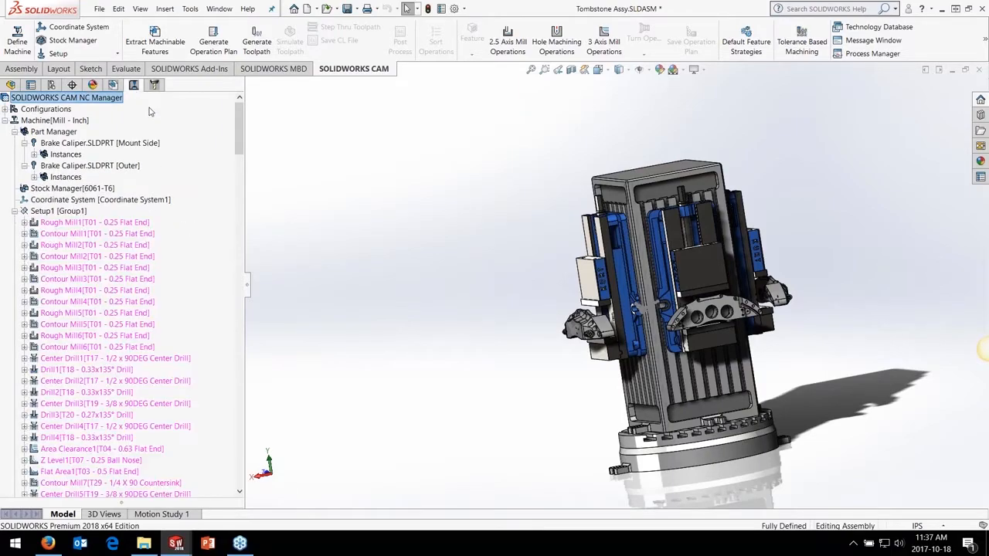
click(257, 45)
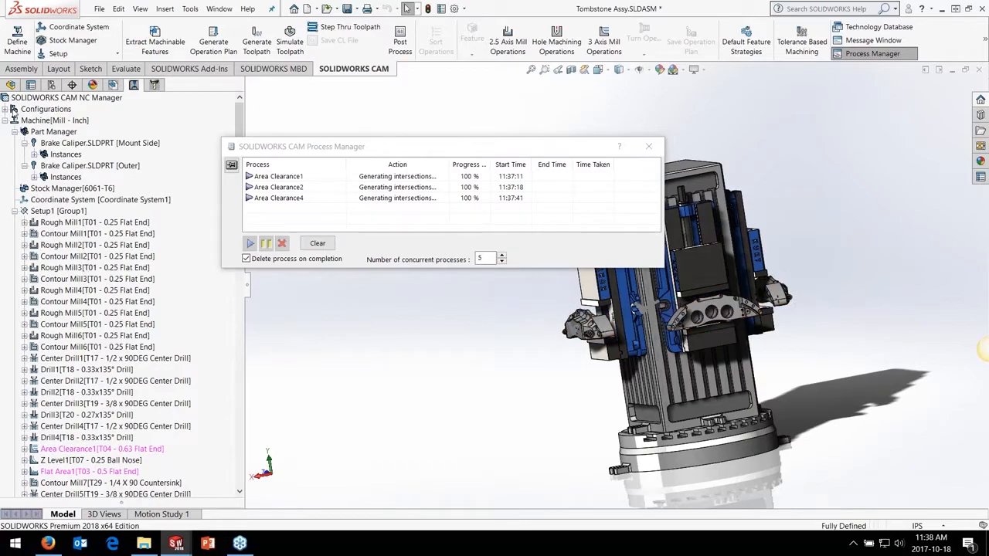
Activate the Mill - Inch- 0 [Default] machine configuration of the tombstone assembly
click(10, 111)
click(71, 120)
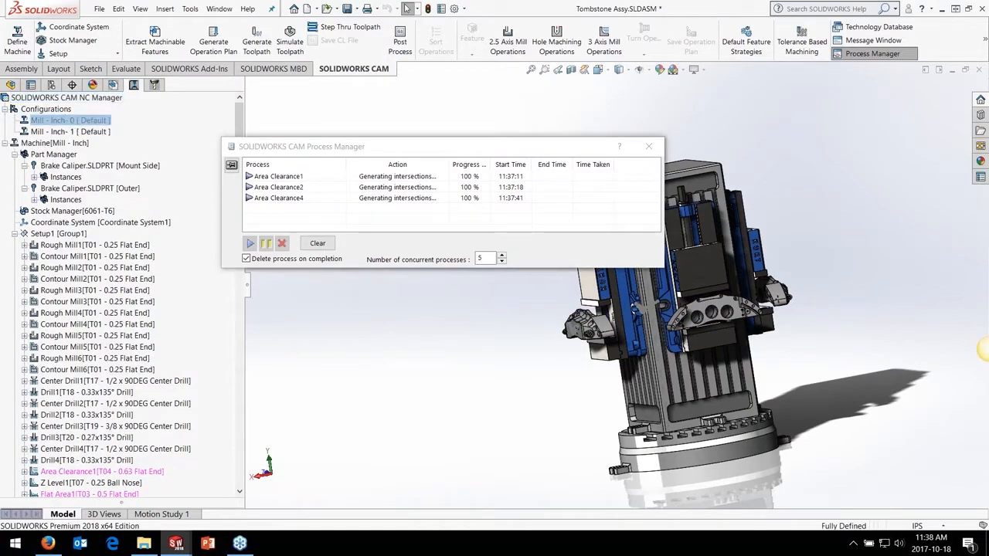
double_click(76, 122)
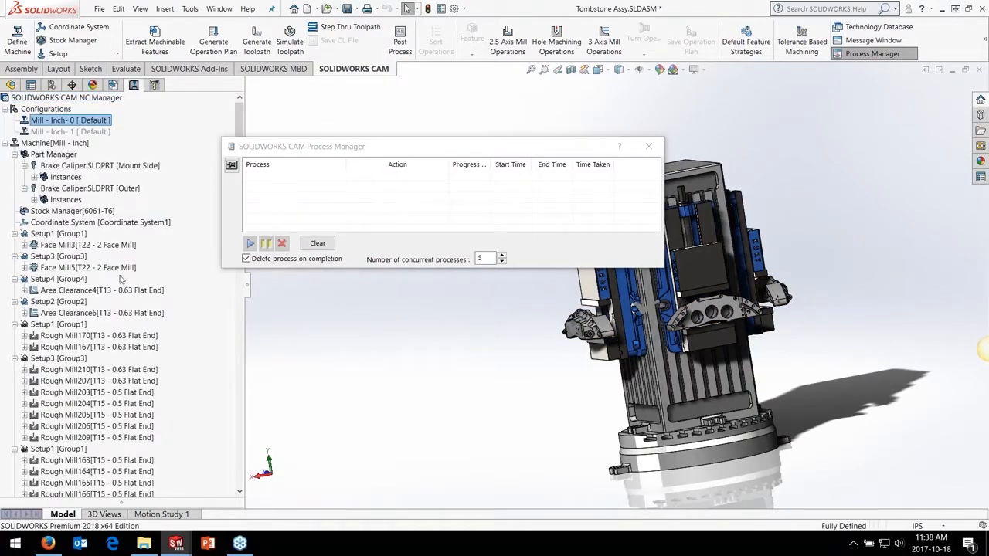
click(6, 110)
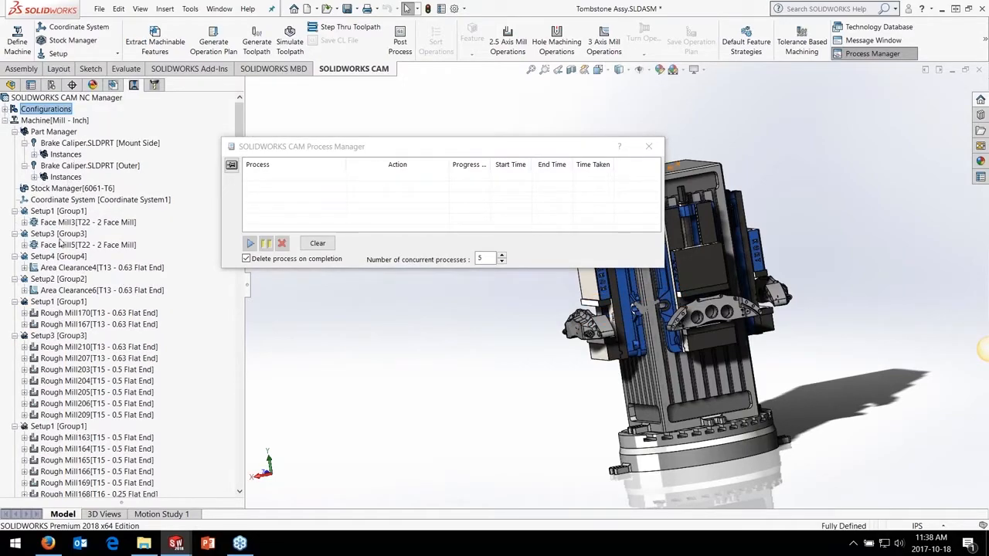
Examine the Face Mill3 and Face Mill5 toolpaths on their calipers around the tombstone
click(59, 223)
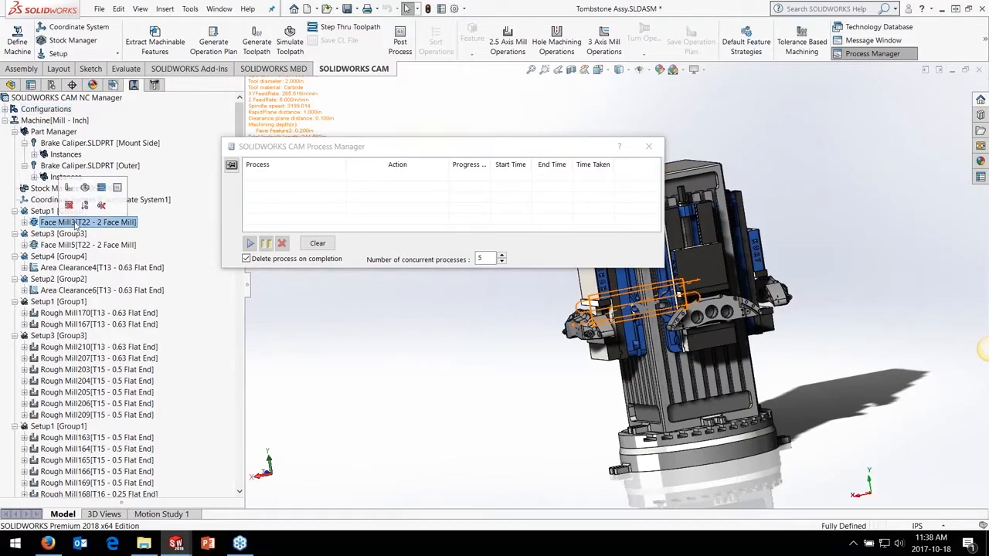
click(65, 245)
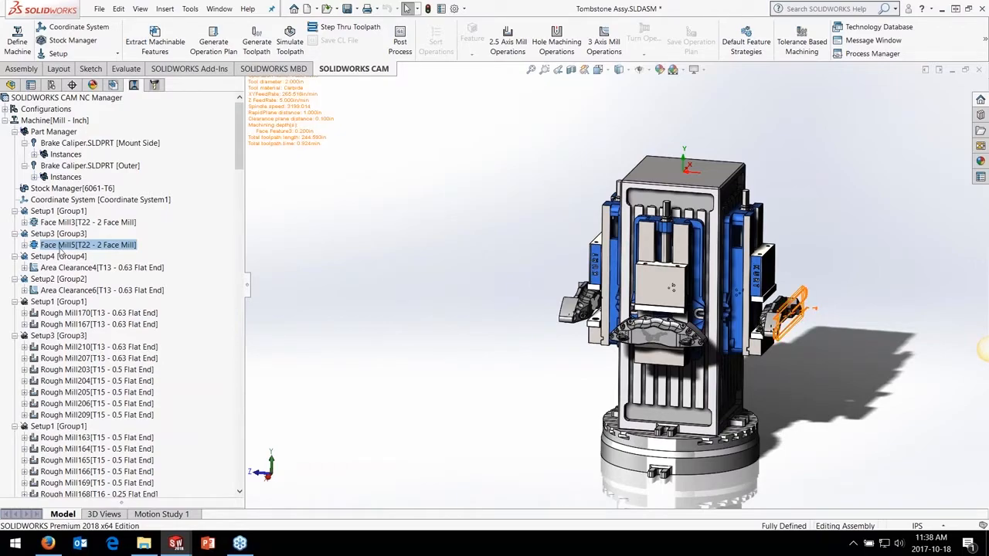
click(77, 223)
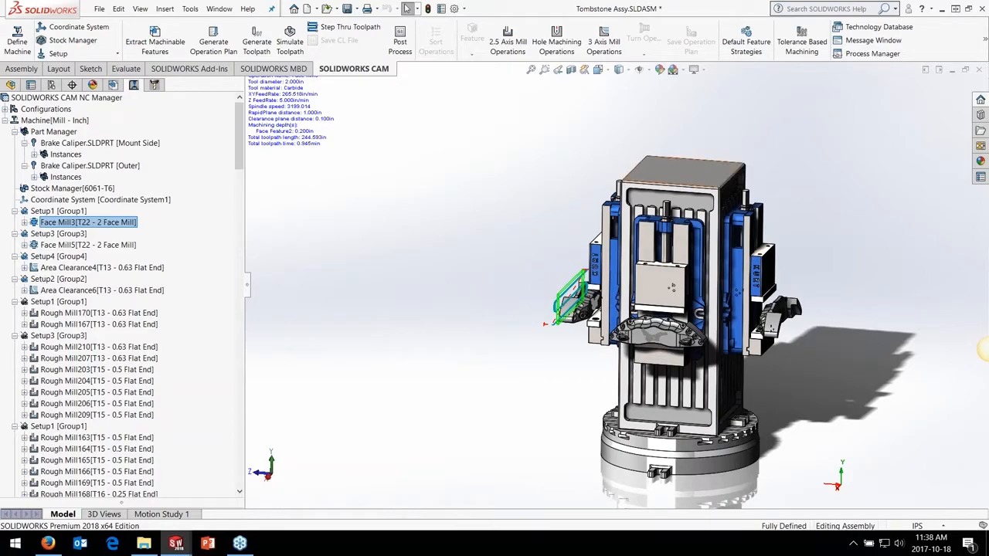
Run the toolpath simulation of the tombstone operations to the end at a reduced playback speed
click(292, 48)
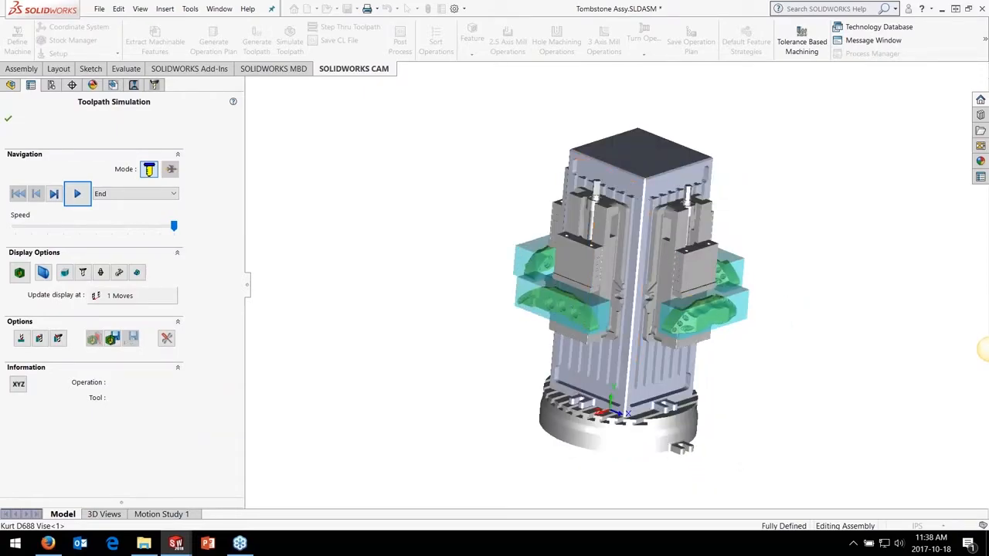
click(132, 230)
click(128, 229)
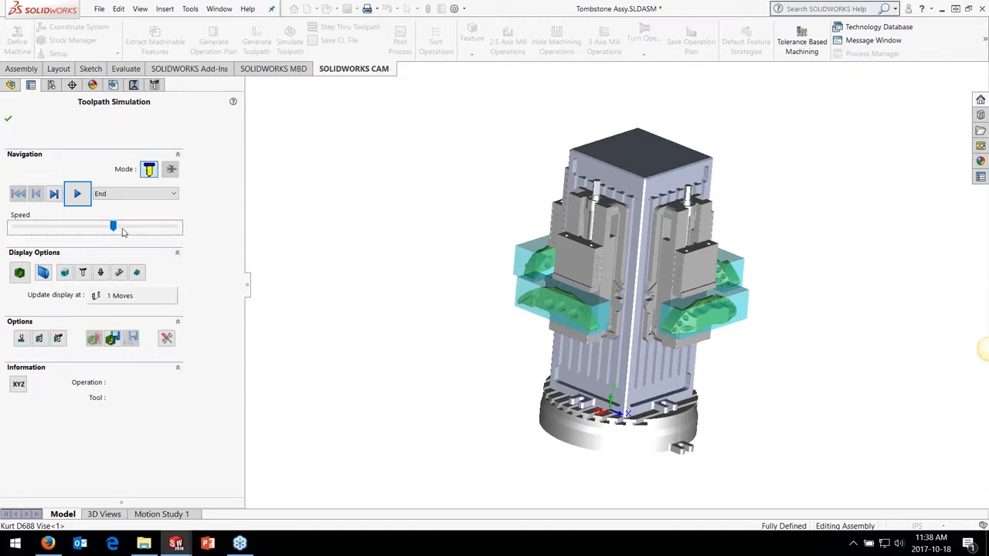
click(105, 226)
click(83, 196)
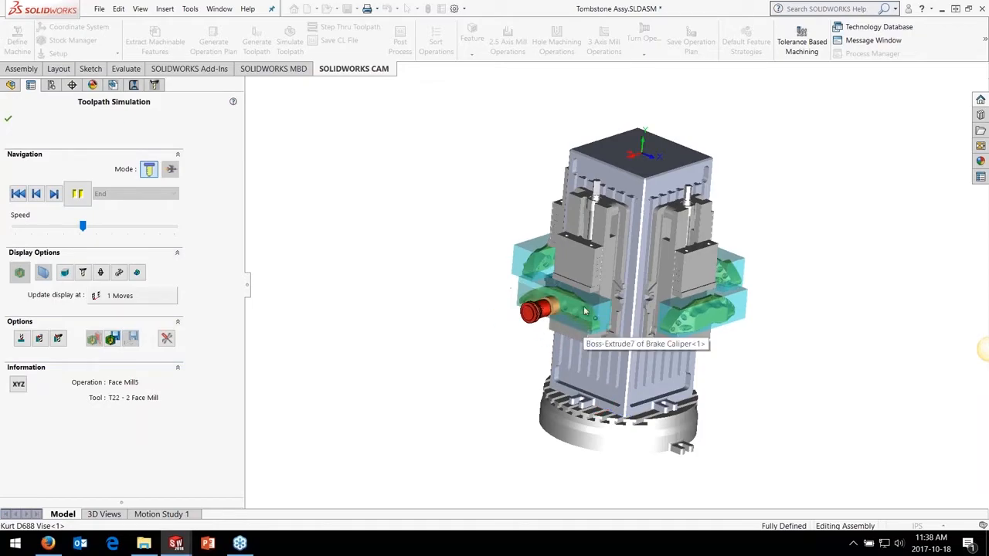
Raise the running simulation to maximum speed and watch the calipers being machined from other sides of the tombstone
middle_drag(623, 306, 798, 280)
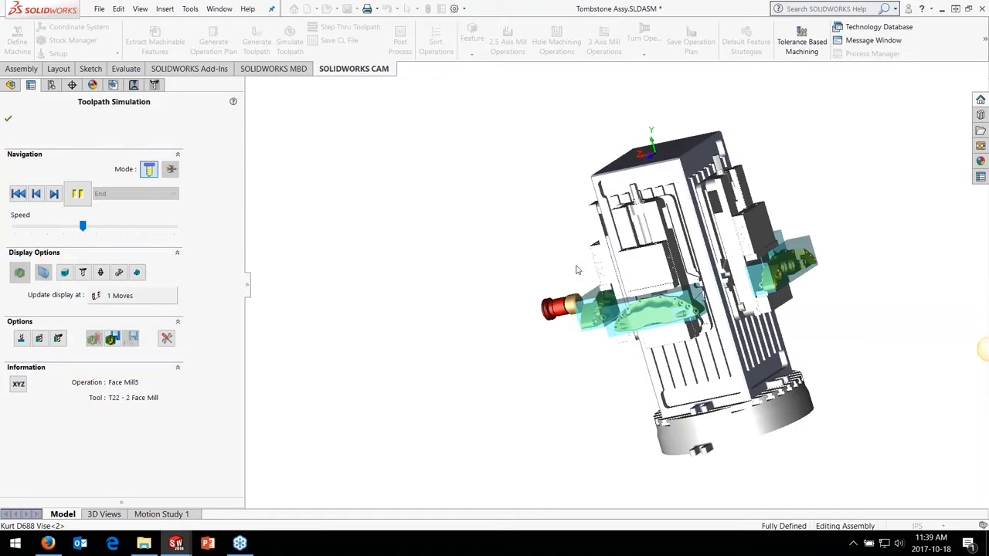
click(171, 229)
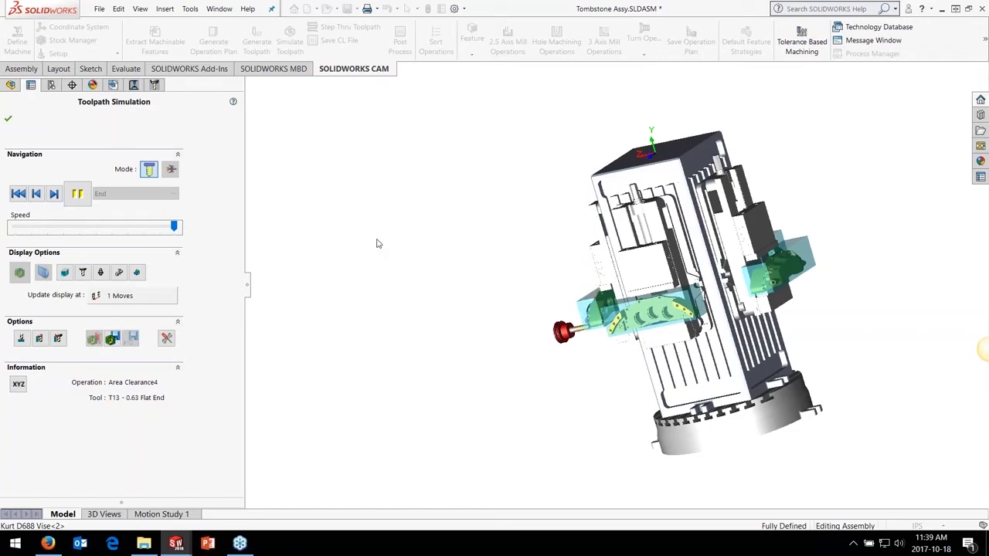
middle_drag(378, 243, 422, 260)
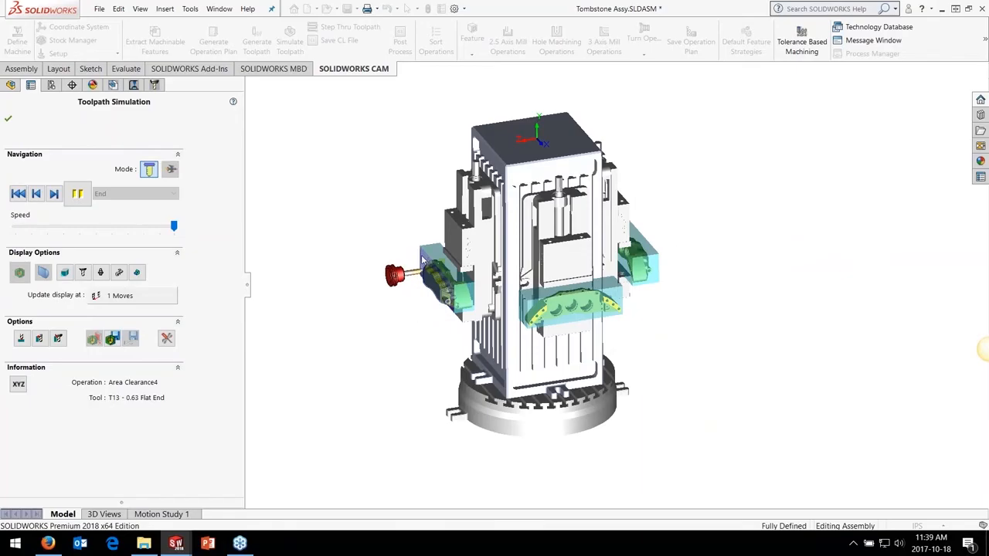